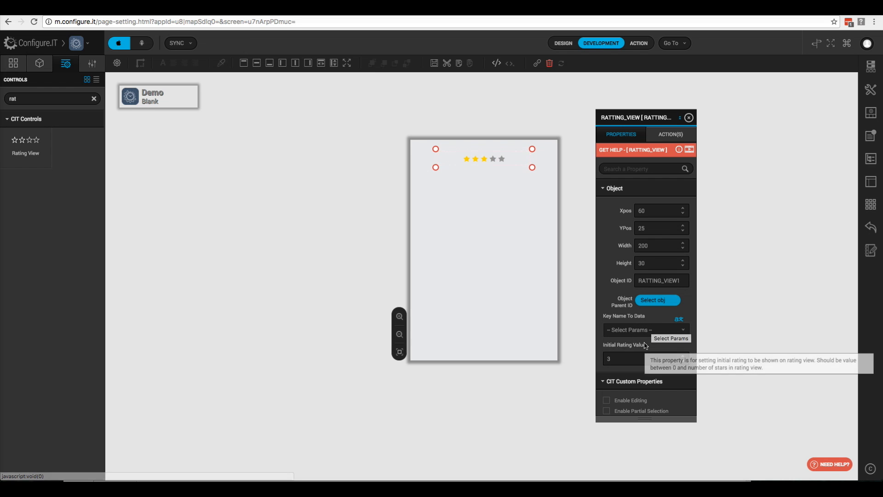
# - Set the rating view's initial rating value to 0 and enable both editing and partial selection
pyautogui.scroll(-1, 646, 345)
pyautogui.scroll(-3, 646, 345)
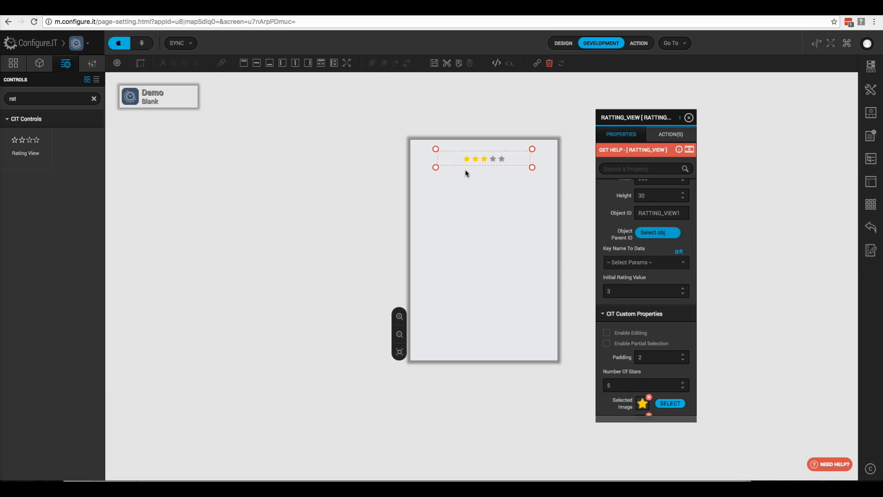
pyautogui.doubleClick(620, 291)
pyautogui.write('0')
pyautogui.click(620, 337)
pyautogui.click(607, 344)
# - Increase the padding between the rating view's stars to 13
pyautogui.scroll(-1, 621, 348)
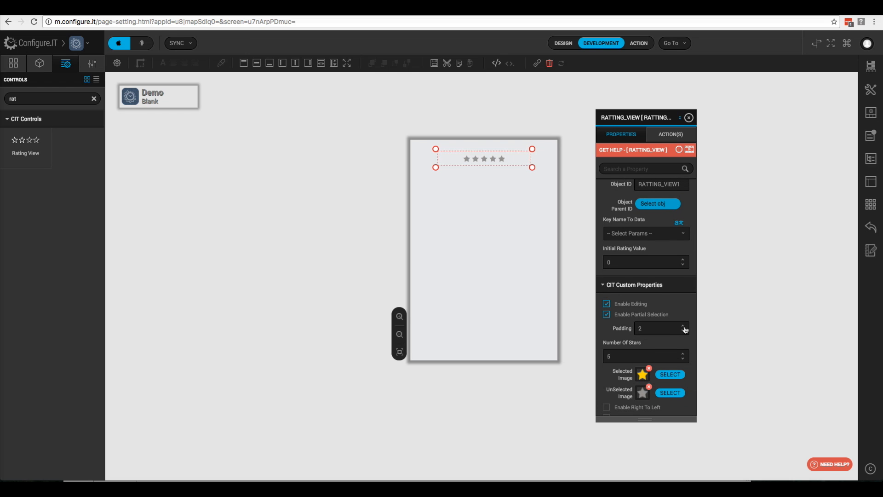
pyautogui.click(683, 325)
pyautogui.click(683, 325)
pyautogui.click(683, 325)
pyautogui.click(683, 325)
pyautogui.click(683, 325)
pyautogui.click(683, 325)
pyautogui.click(683, 326)
pyautogui.click(683, 325)
pyautogui.click(684, 326)
pyautogui.click(684, 326)
pyautogui.click(683, 326)
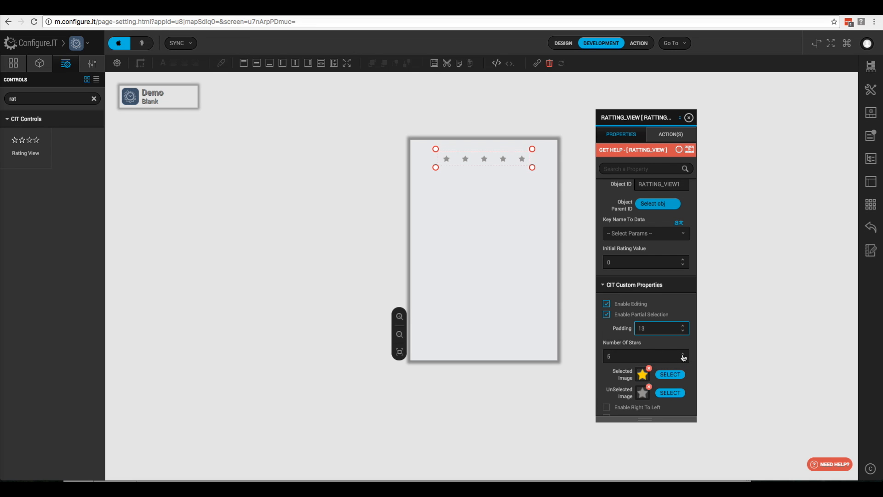
# - Try a star count of 7 for the rating view and return it to 5
pyautogui.click(683, 355)
pyautogui.click(683, 356)
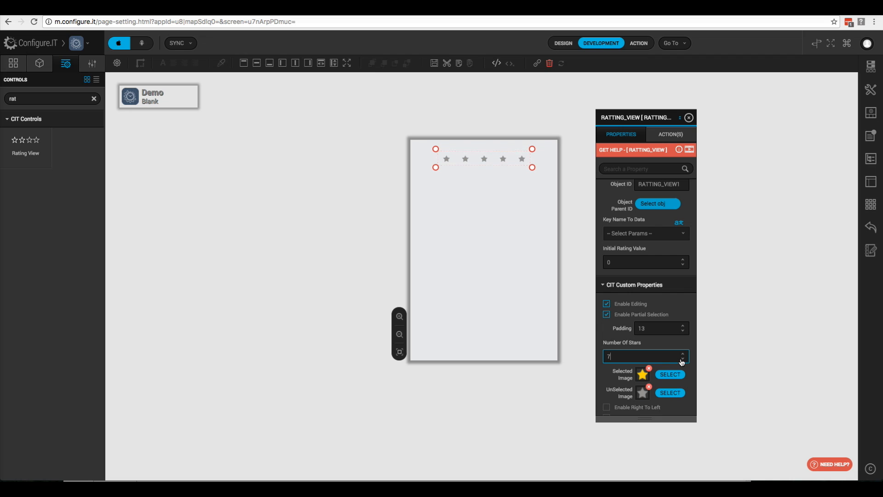
pyautogui.click(683, 361)
pyautogui.click(683, 361)
# - Set the rating view's selected image to heart_red.png and its unselected image to heart_grey.png
pyautogui.scroll(-2, 639, 354)
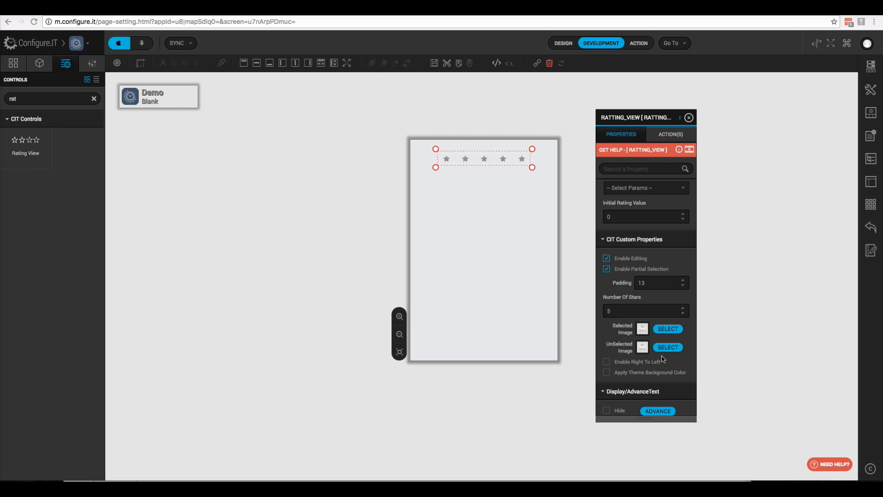
pyautogui.click(666, 329)
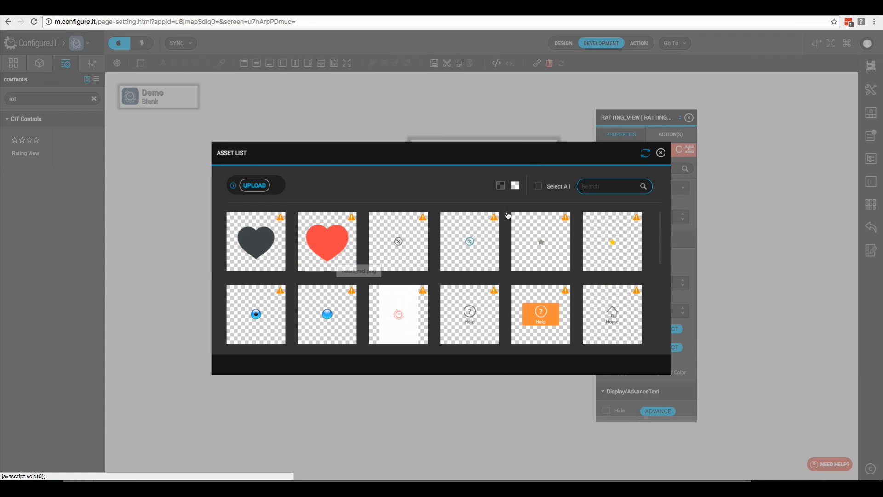
pyautogui.moveTo(316, 251)
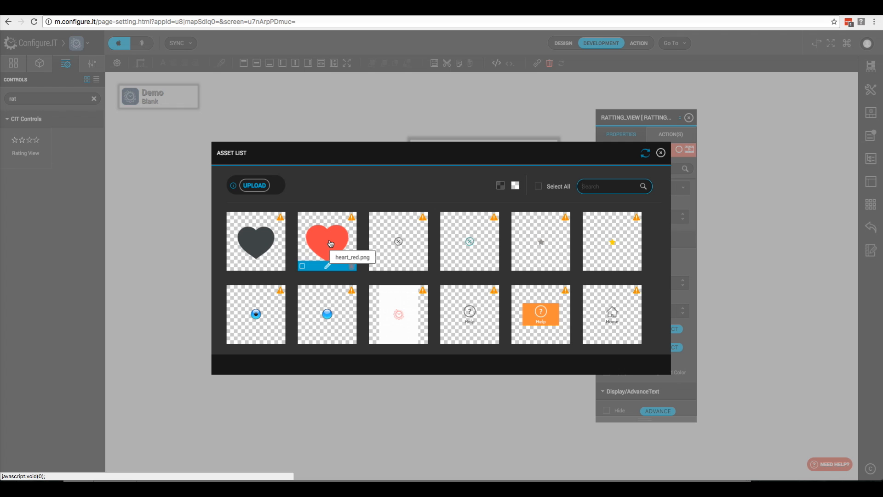
pyautogui.click(330, 244)
pyautogui.click(669, 347)
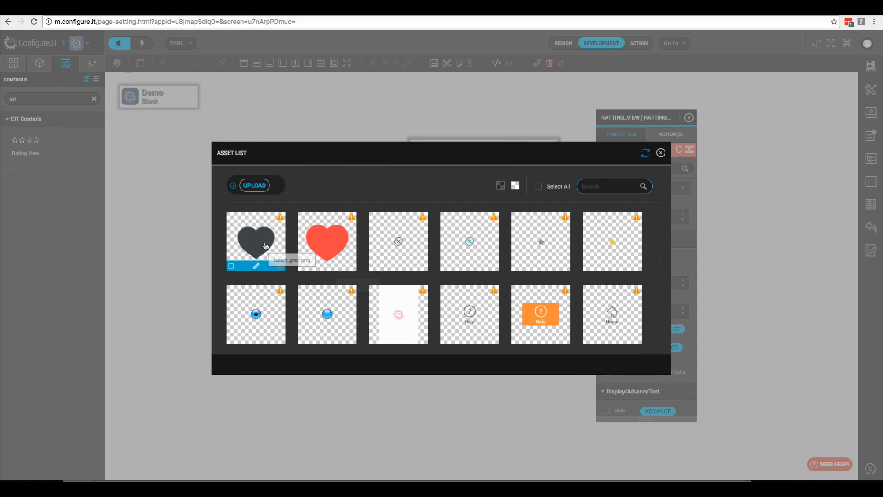
pyautogui.click(266, 246)
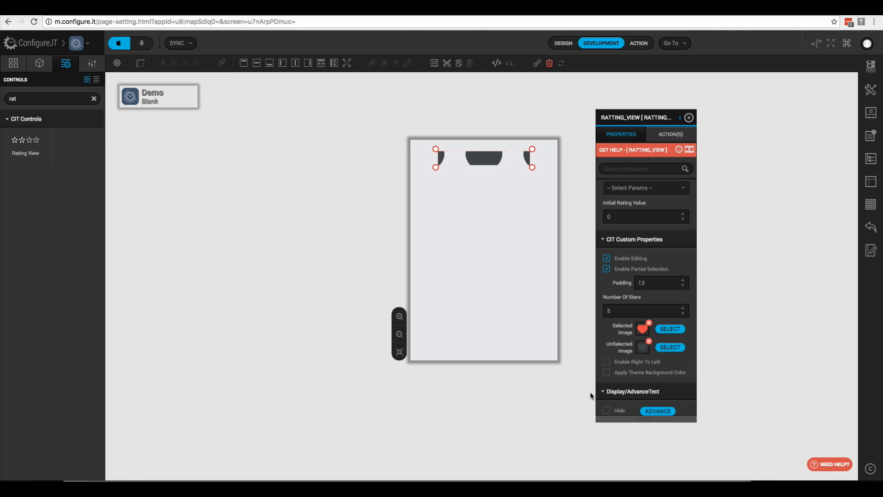
# - Preview the heart ratings in the running app and disable partial selection for the rating view
pyautogui.click(653, 487)
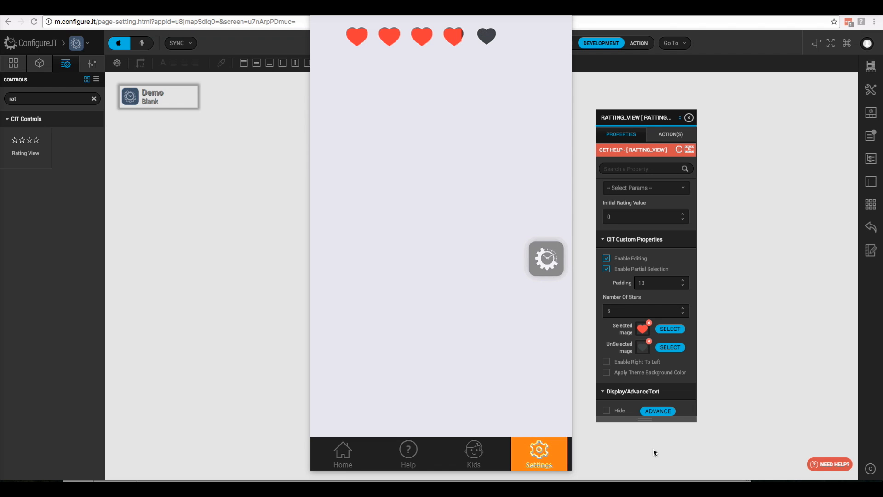
pyautogui.click(607, 270)
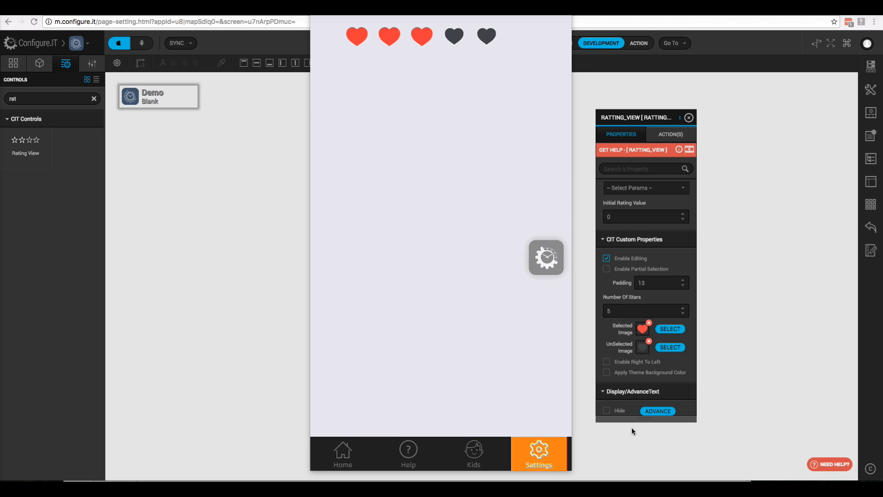
pyautogui.click(631, 427)
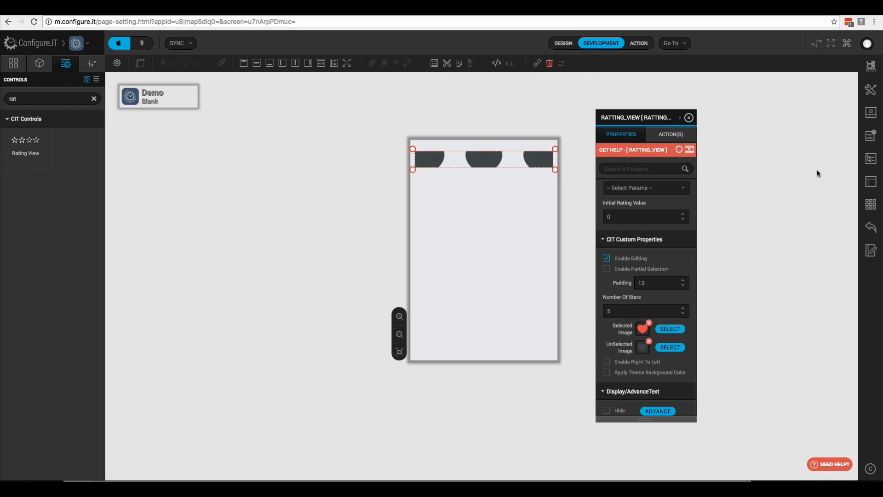
# - Add a data source using the Get Demo Data API and bind the rating view's data key to dd_rating
pyautogui.click(871, 66)
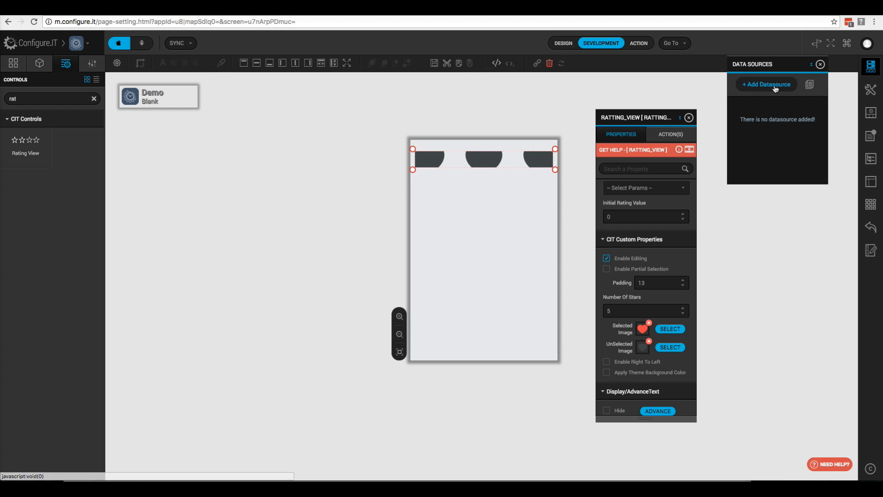
pyautogui.click(764, 91)
pyautogui.click(131, 164)
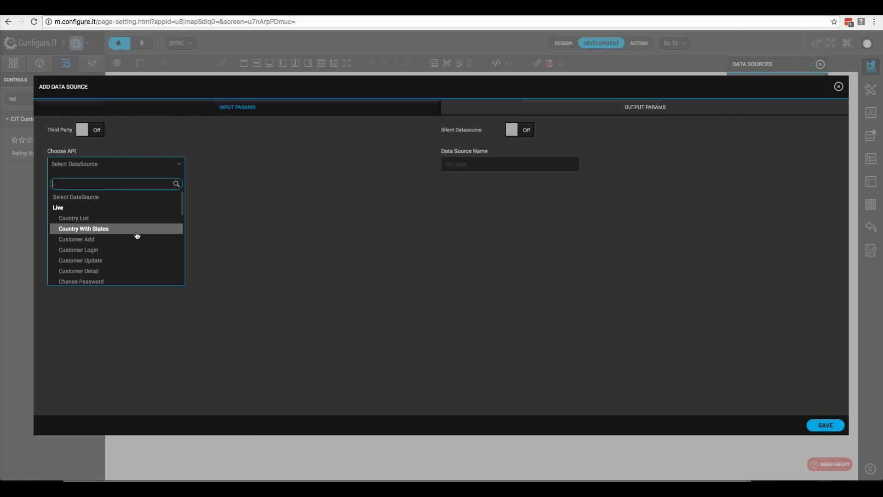
pyautogui.scroll(-10, 137, 235)
pyautogui.click(82, 270)
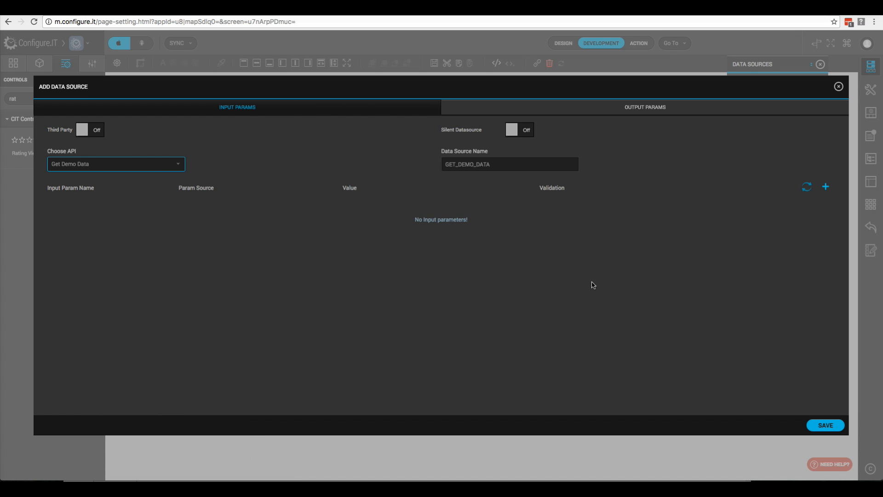
pyautogui.click(831, 427)
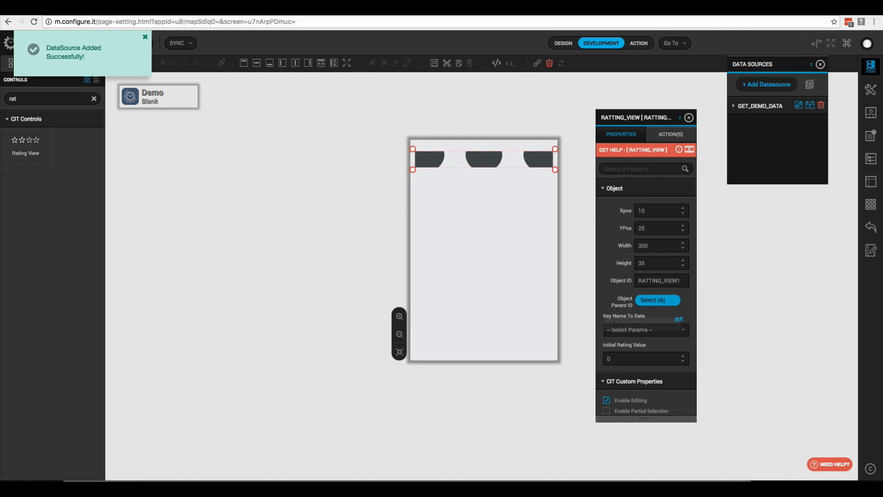
pyautogui.click(640, 331)
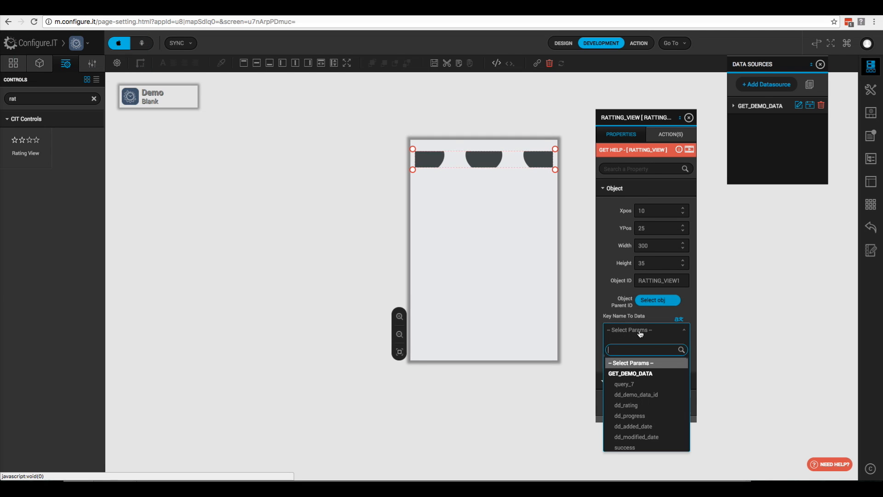
pyautogui.click(642, 406)
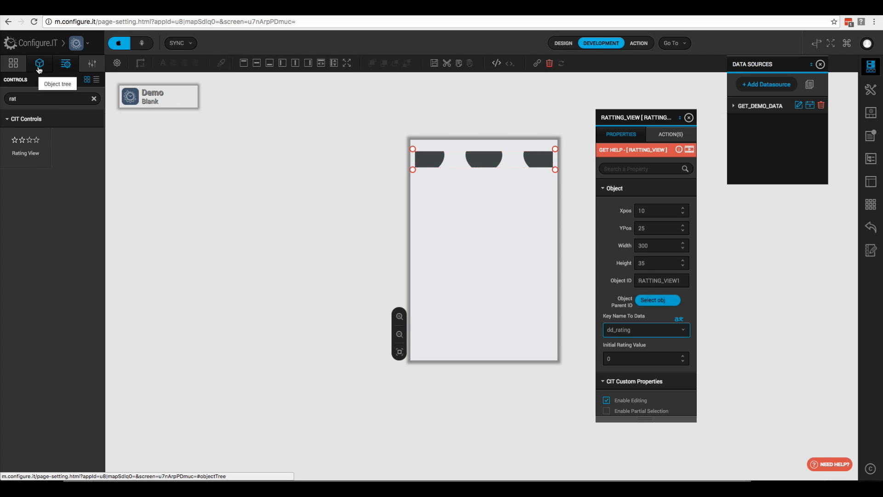
# - Add a Trigger Local Datasource (Local API Call) action to MAIN_VIEW's Load event and save it
pyautogui.click(39, 65)
pyautogui.click(33, 119)
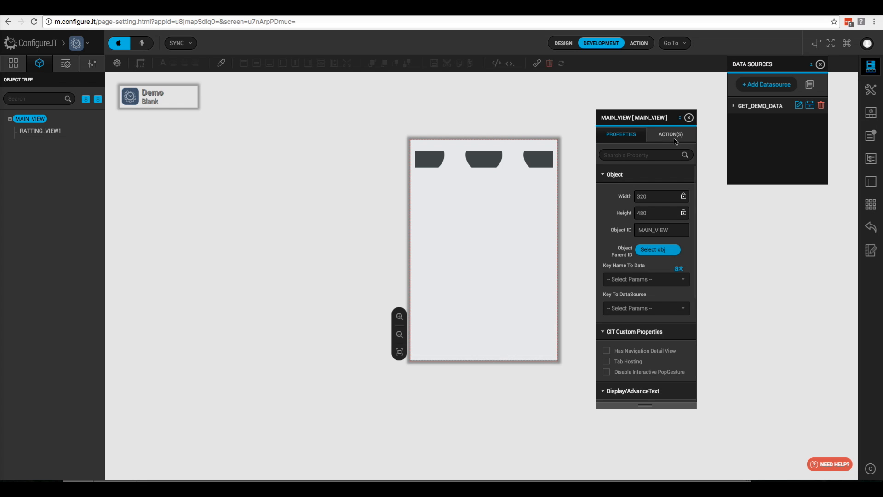
pyautogui.click(672, 135)
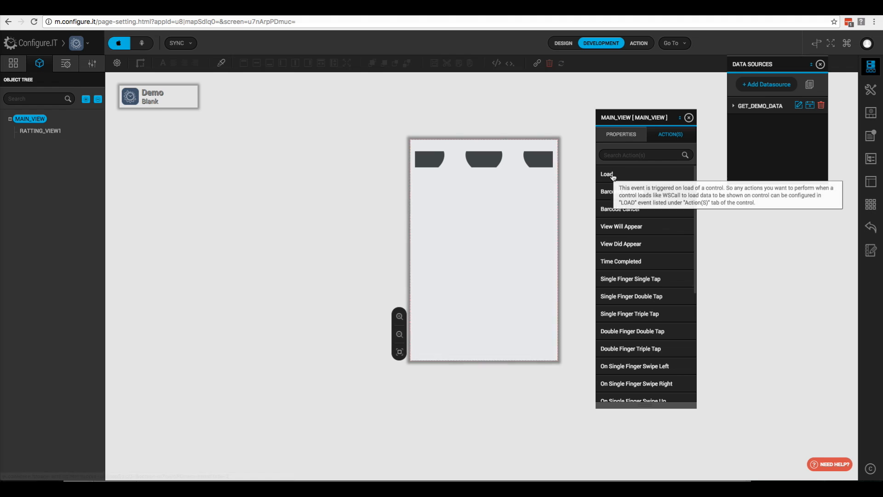
pyautogui.click(613, 173)
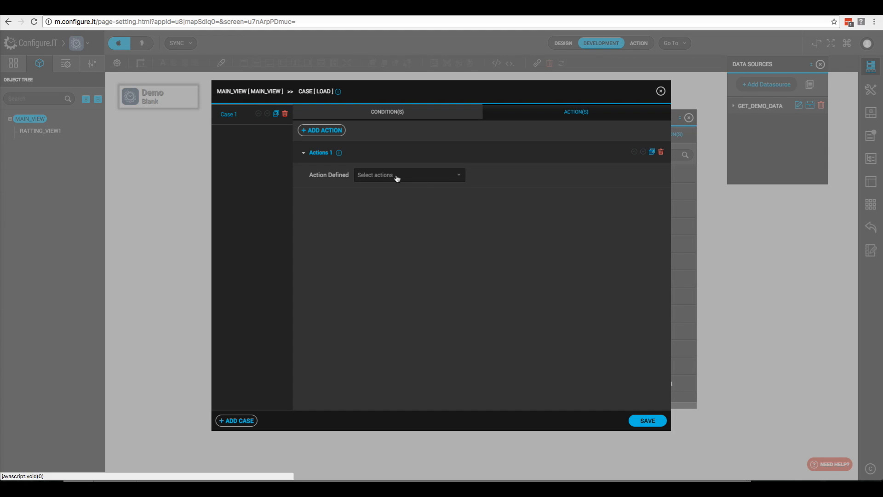
pyautogui.click(394, 177)
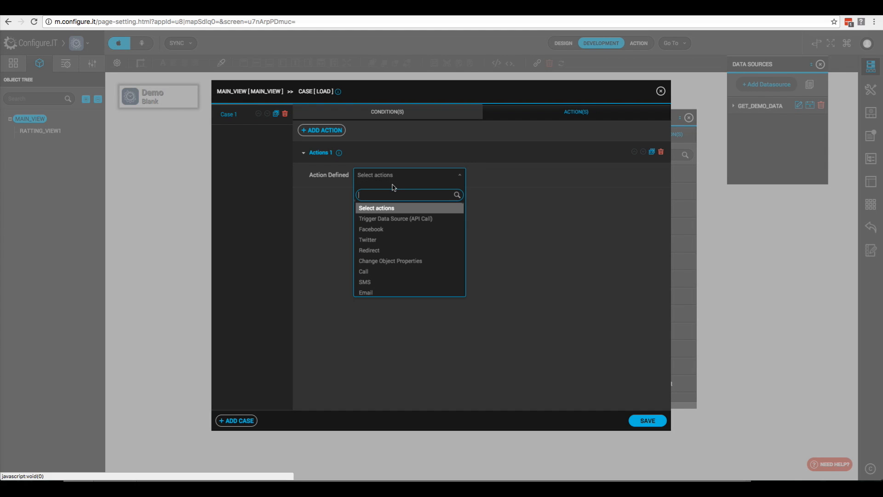
pyautogui.write('api')
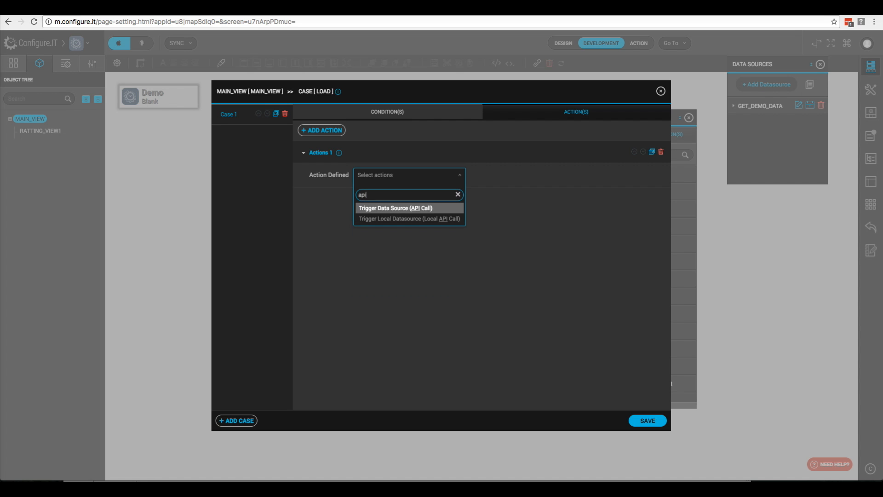
pyautogui.click(423, 220)
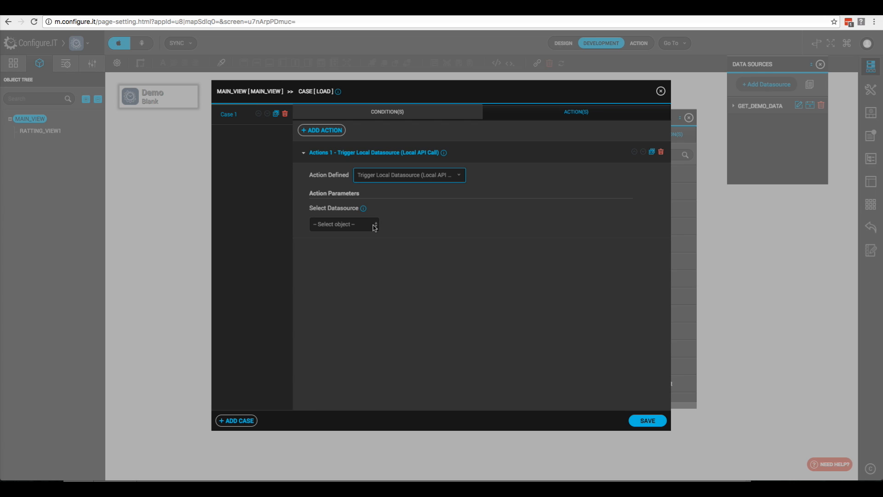
pyautogui.click(364, 228)
pyautogui.click(354, 232)
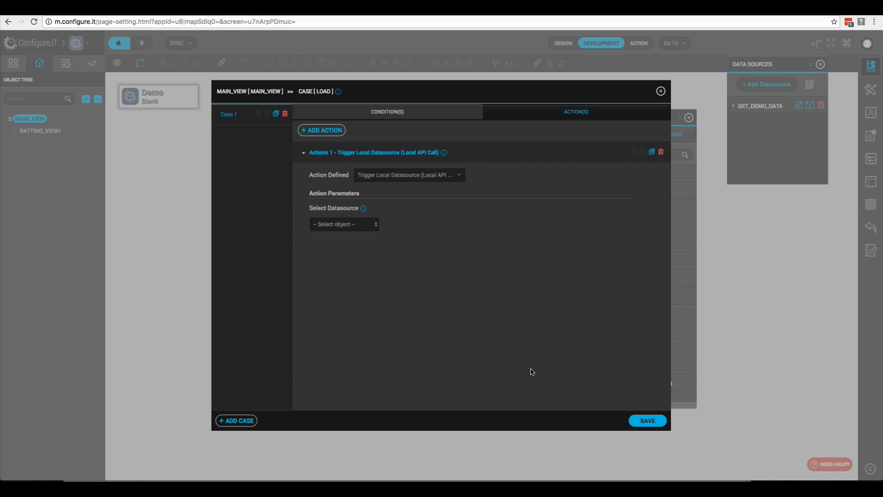
pyautogui.click(647, 420)
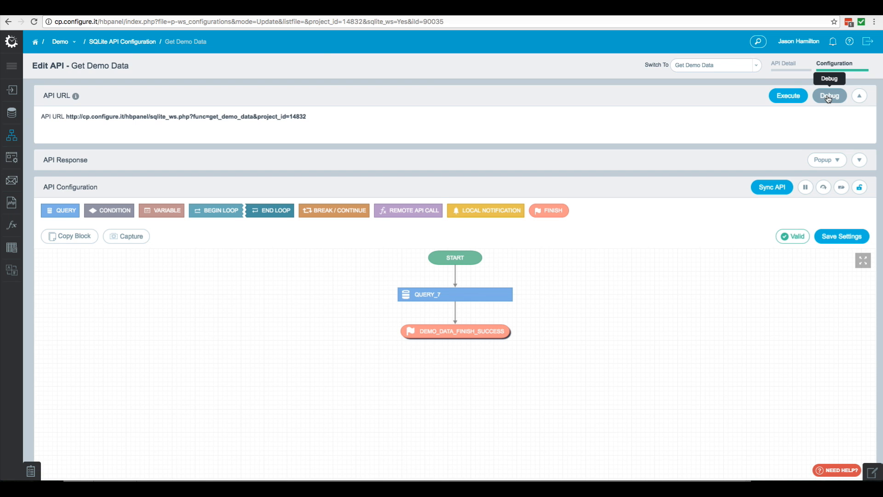
# - Debug the Get Demo Data API to examine its response data, and return to the app's page editor
pyautogui.click(828, 97)
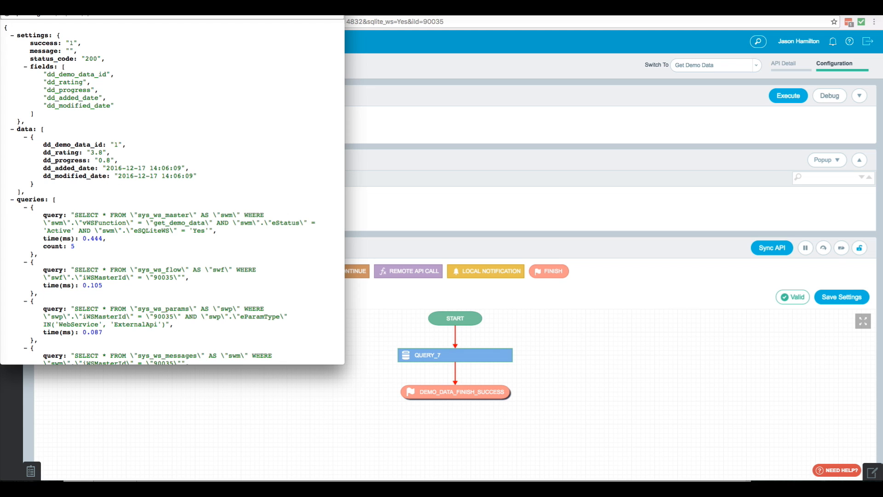
pyautogui.click(8, 3)
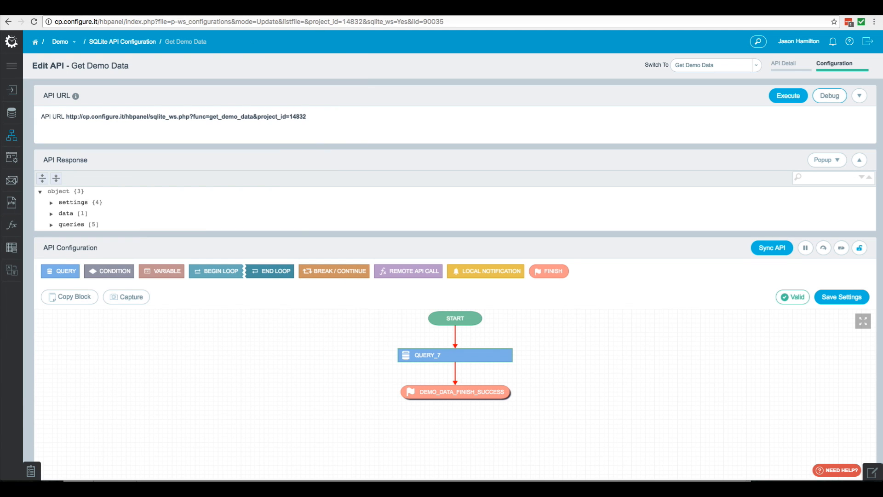
pyautogui.click(212, 8)
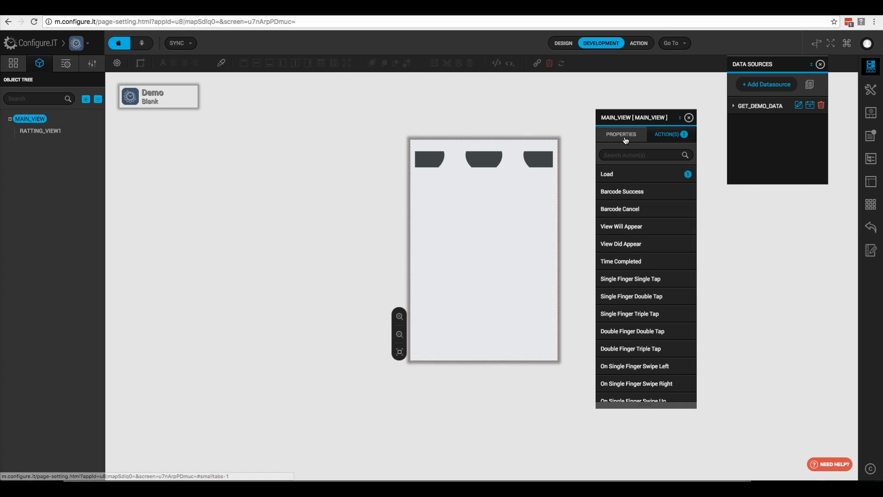
# - Disable editing and enable partial selection for the rating view
pyautogui.click(512, 162)
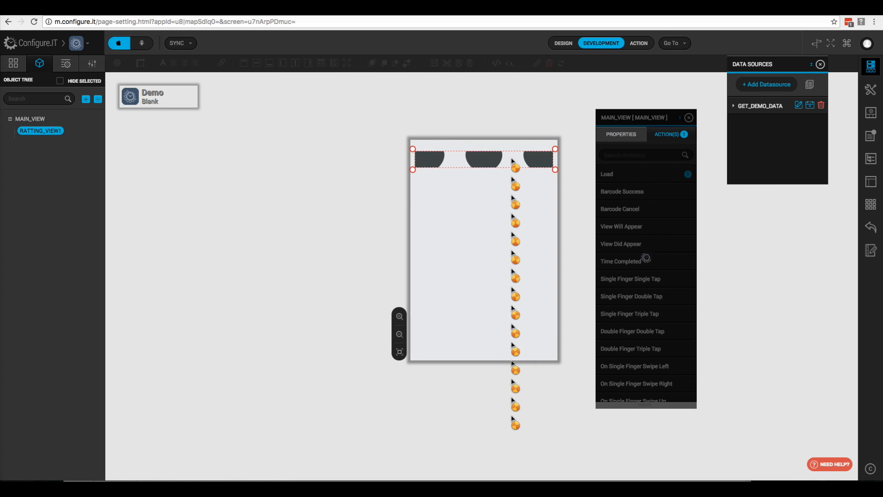
pyautogui.scroll(-3, 620, 302)
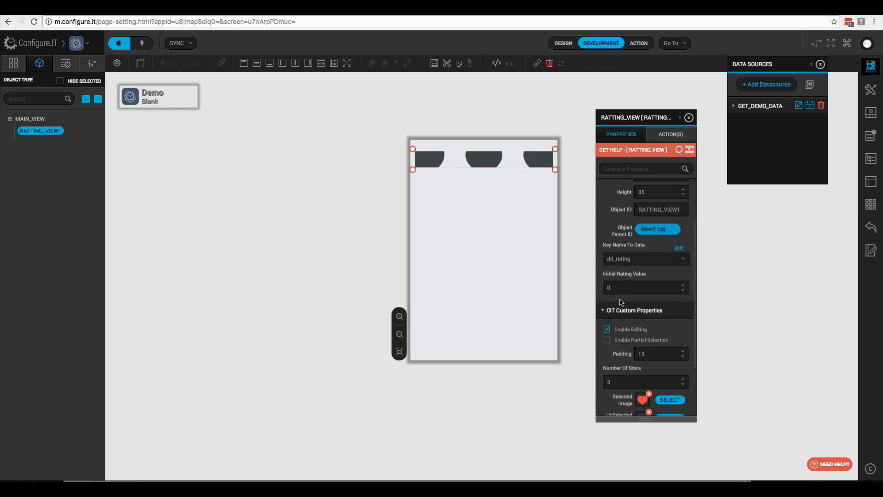
pyautogui.click(607, 327)
pyautogui.click(606, 339)
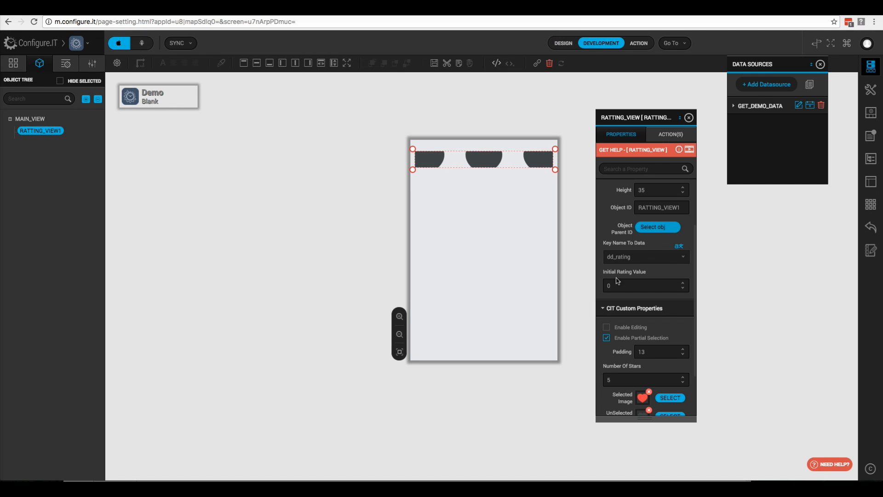
# - Enable editing for the rating view and clear its data key by choosing -- Select Params --
pyautogui.click(607, 327)
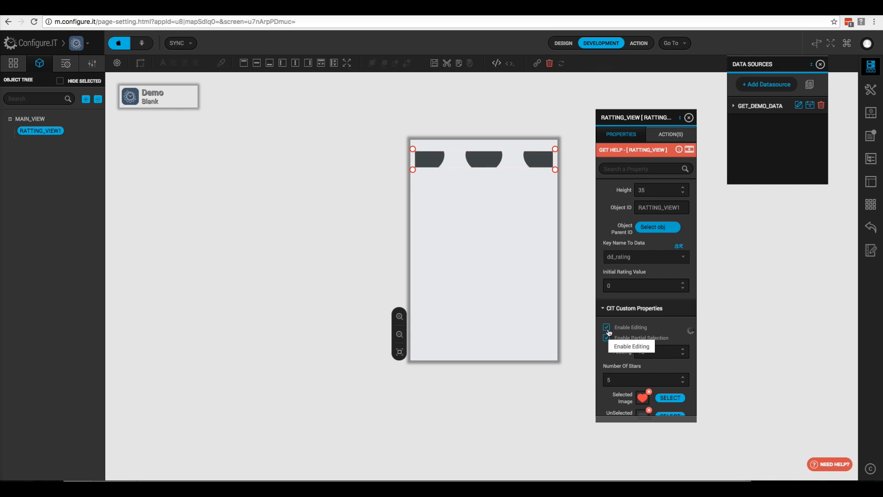
pyautogui.scroll(-1, 638, 303)
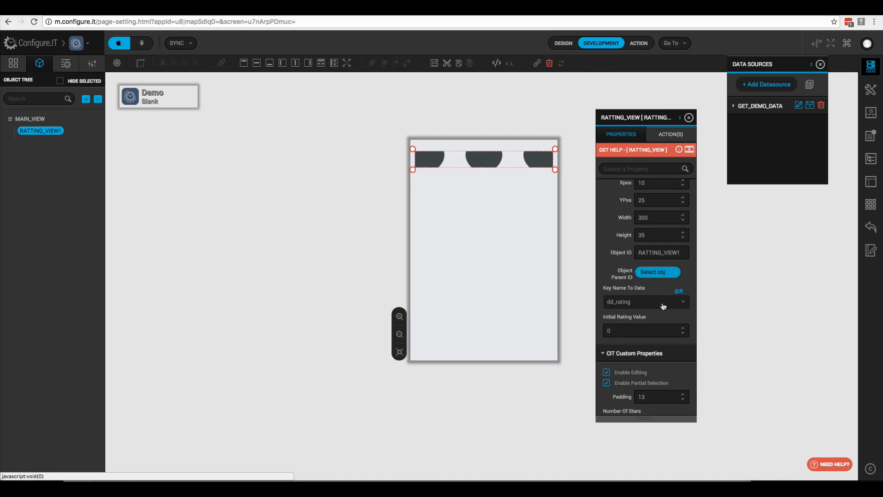
pyautogui.click(645, 303)
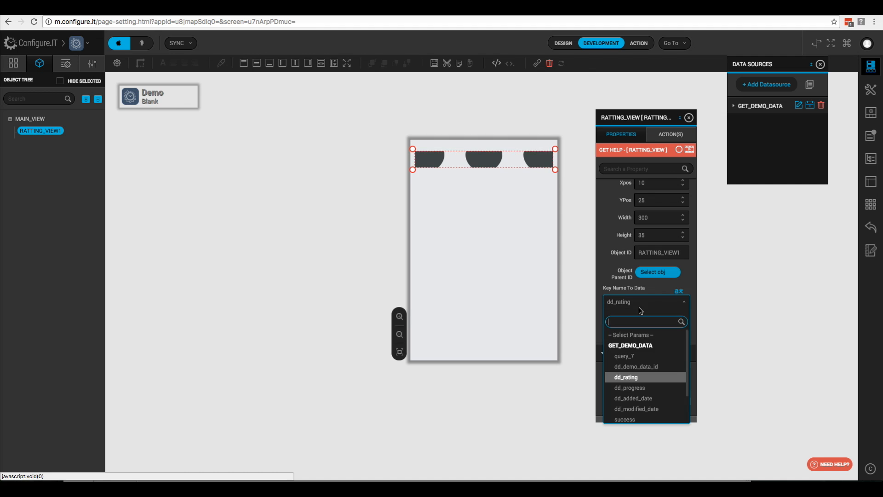
pyautogui.click(633, 340)
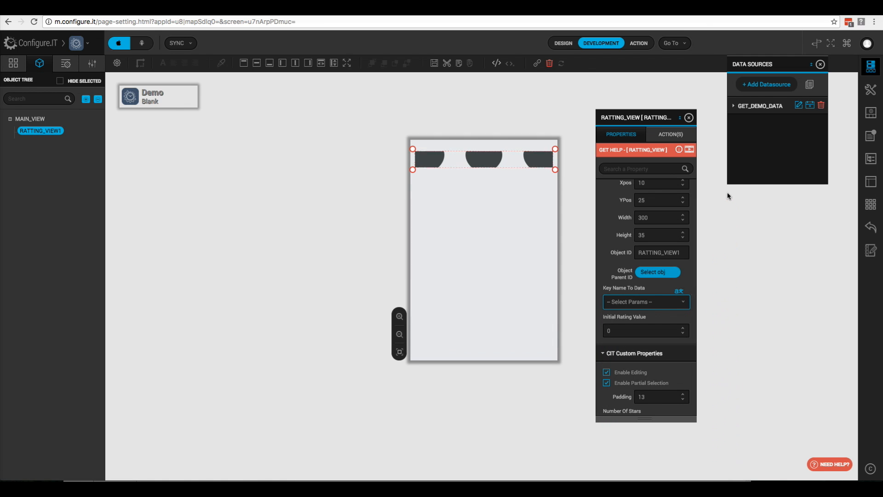
# - Start a new data source that uses the Insert Demo Data API
pyautogui.click(759, 89)
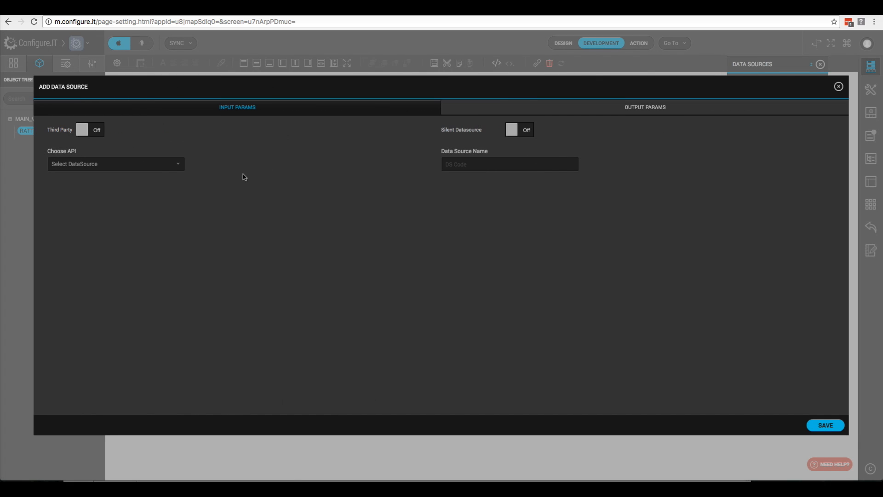
pyautogui.click(154, 167)
pyautogui.scroll(-2, 129, 207)
pyautogui.scroll(-3, 129, 207)
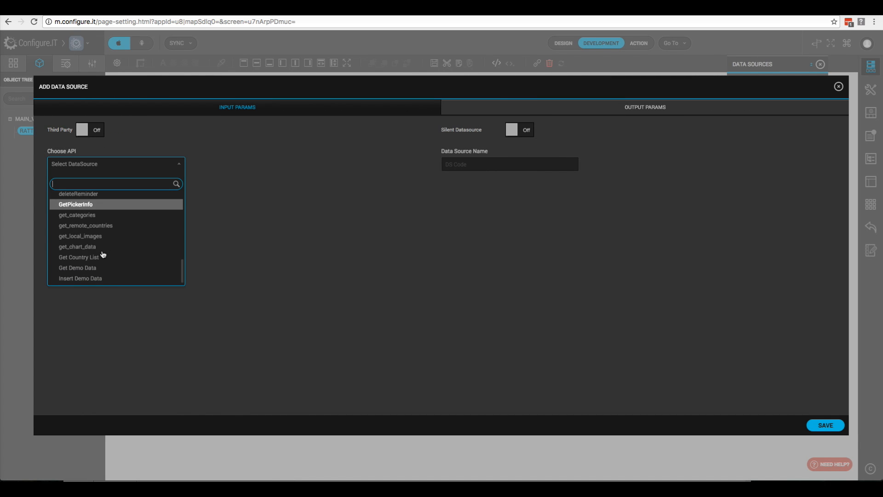
pyautogui.click(90, 279)
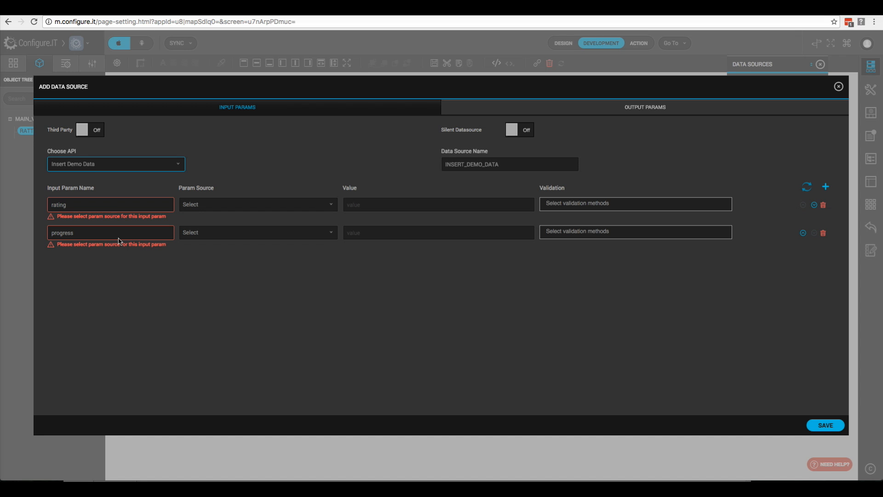
# - Set the rating input parameter's source to Form Object with RATTING_VIEW1 as its value
pyautogui.click(237, 206)
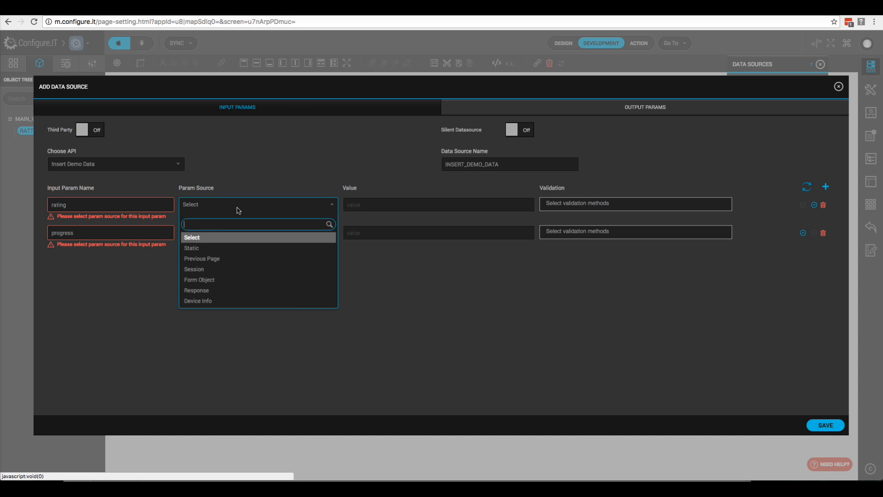
pyautogui.click(217, 280)
pyautogui.click(371, 206)
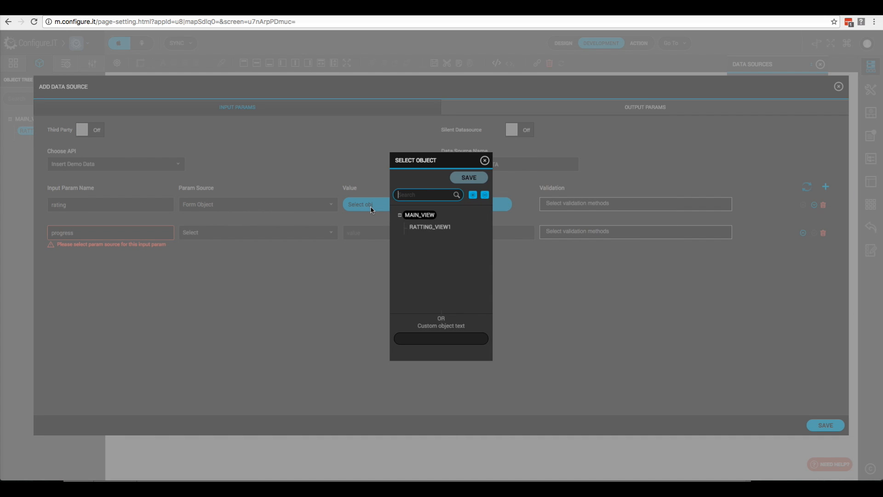
pyautogui.click(419, 230)
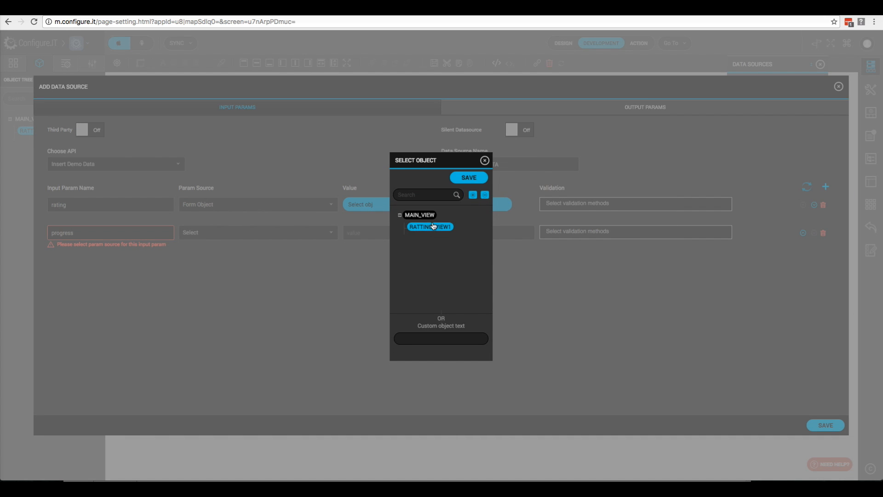
pyautogui.click(469, 180)
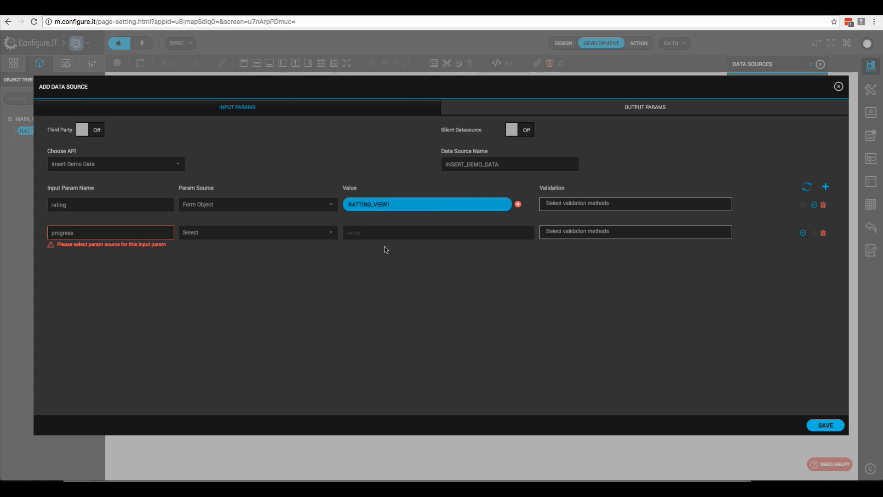
# - Set the progress input parameter's source to Form Object with RATTING_VIEW1 as its value, and save the data source
pyautogui.click(217, 233)
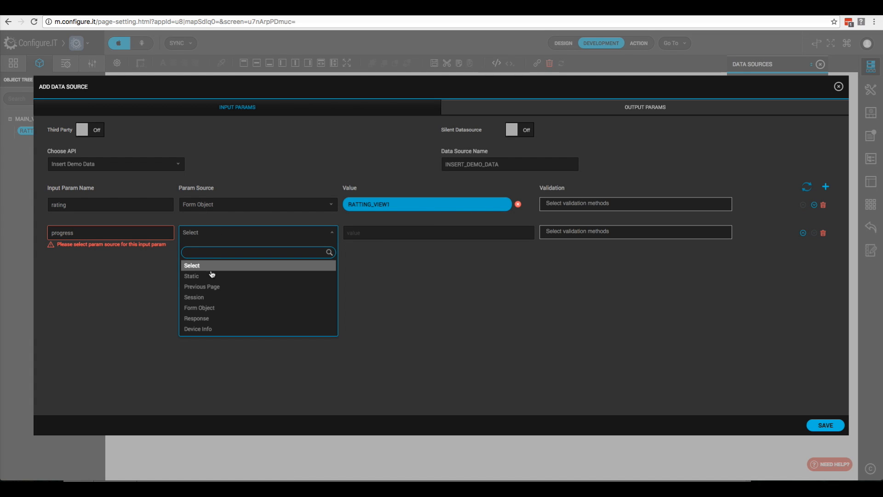
pyautogui.click(200, 308)
pyautogui.click(380, 237)
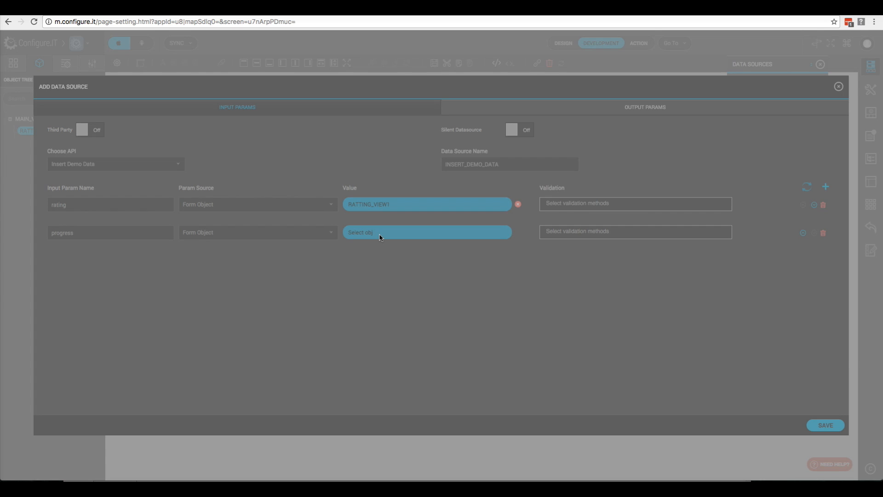
pyautogui.click(432, 225)
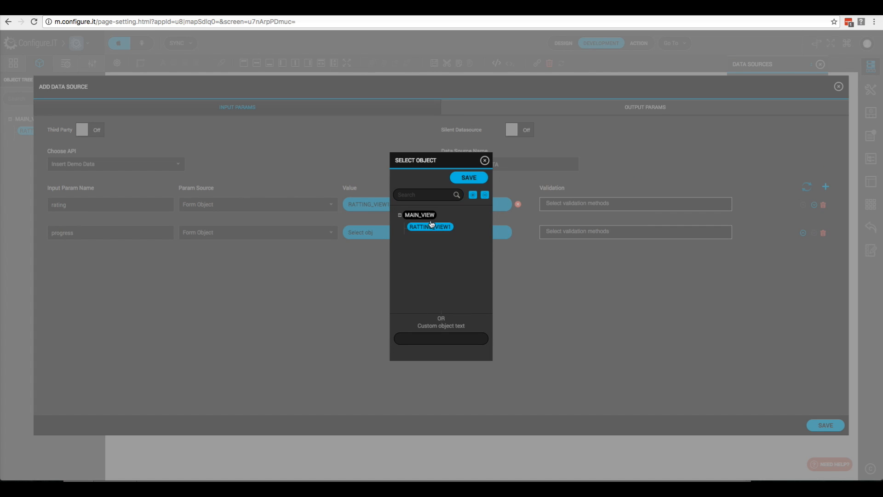
pyautogui.click(468, 178)
pyautogui.click(824, 425)
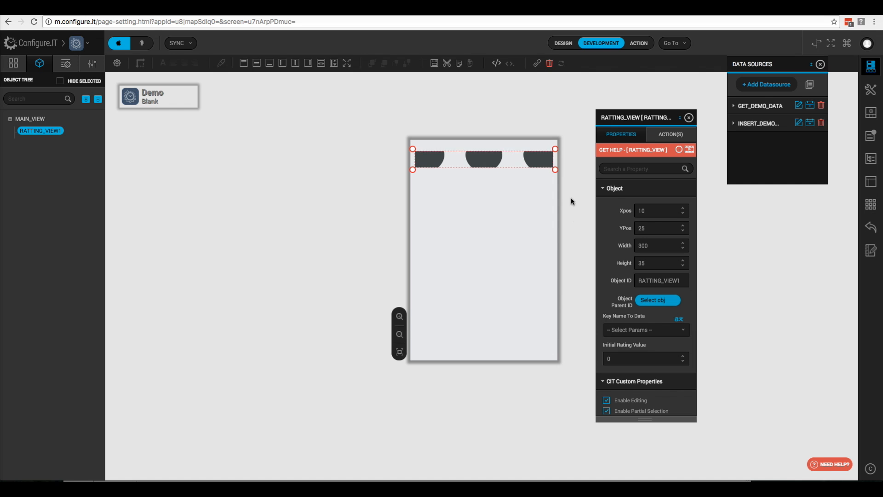
# - Add a Trigger Local Datasource (Local API Call) action for INSERT_DEMO_DATA to the rating view's Value Changed event and save it
pyautogui.click(665, 137)
pyautogui.moveTo(622, 191)
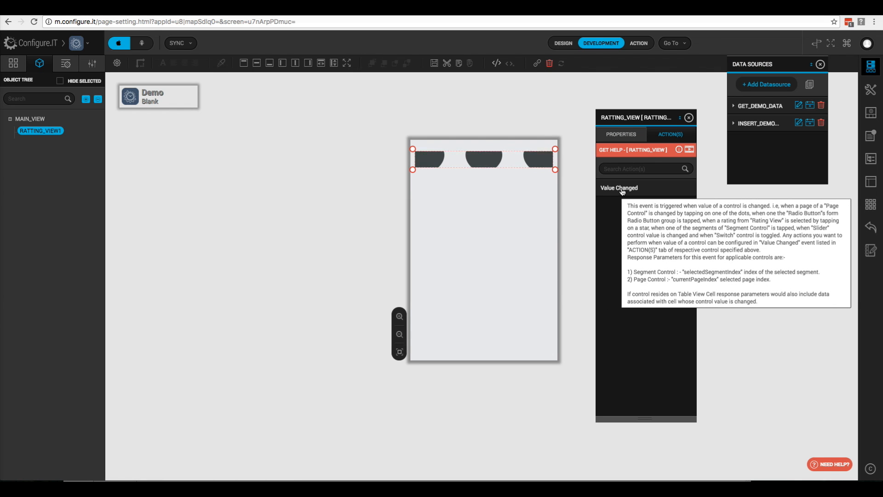
pyautogui.click(622, 188)
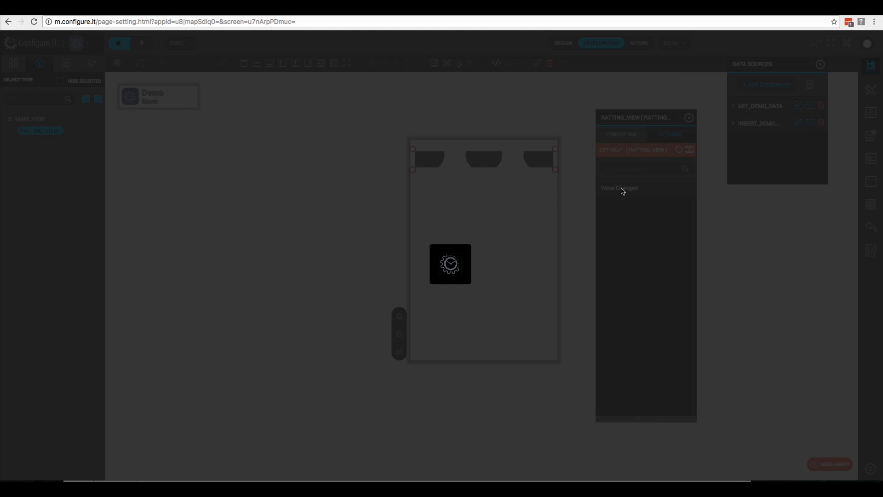
pyautogui.click(381, 178)
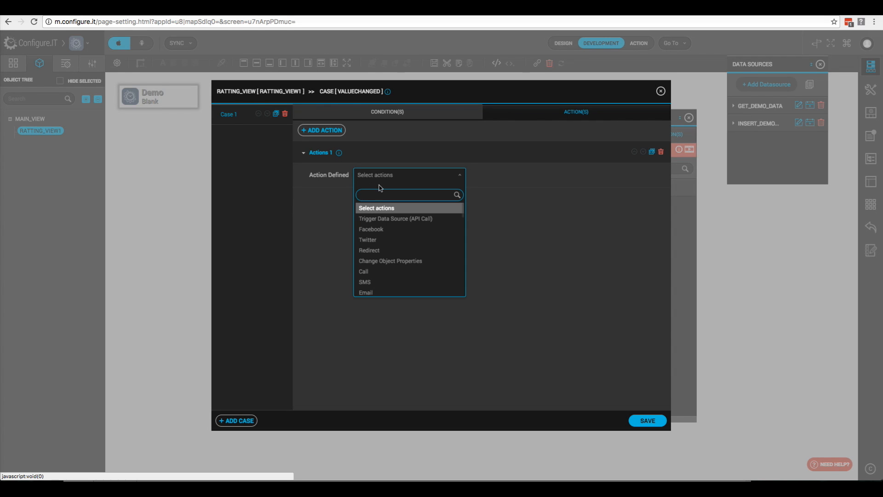
pyautogui.write('api')
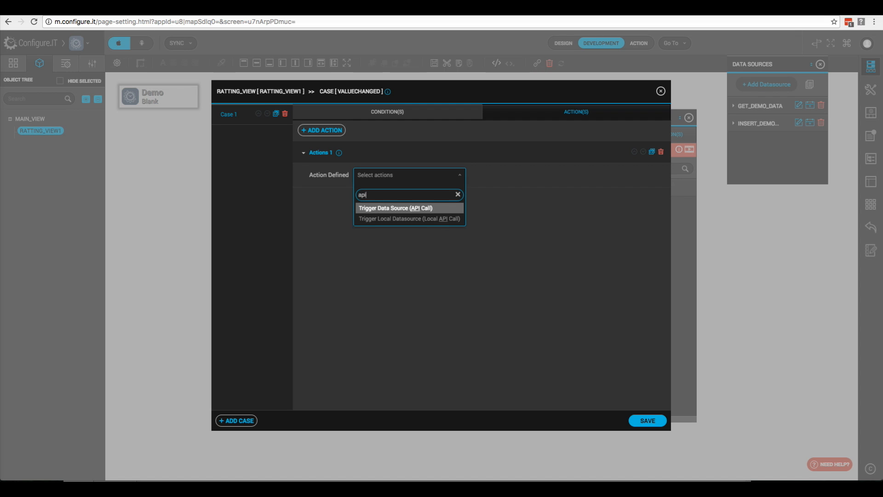
pyautogui.click(390, 220)
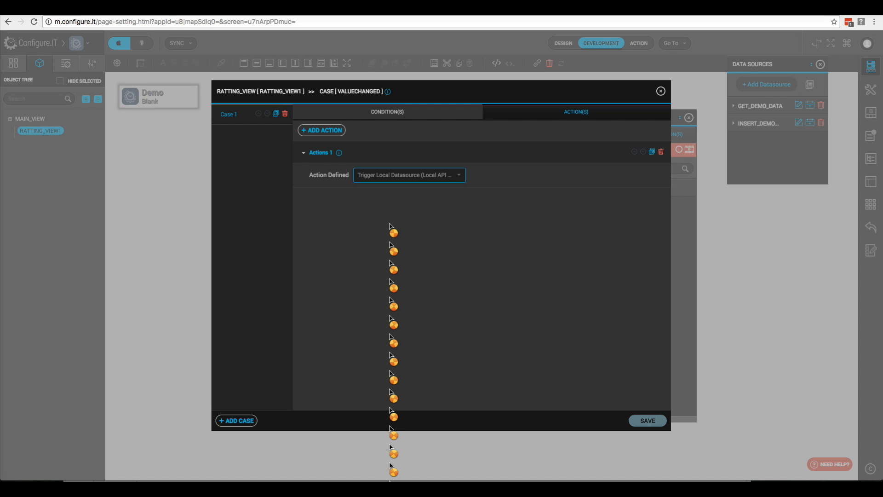
pyautogui.click(368, 225)
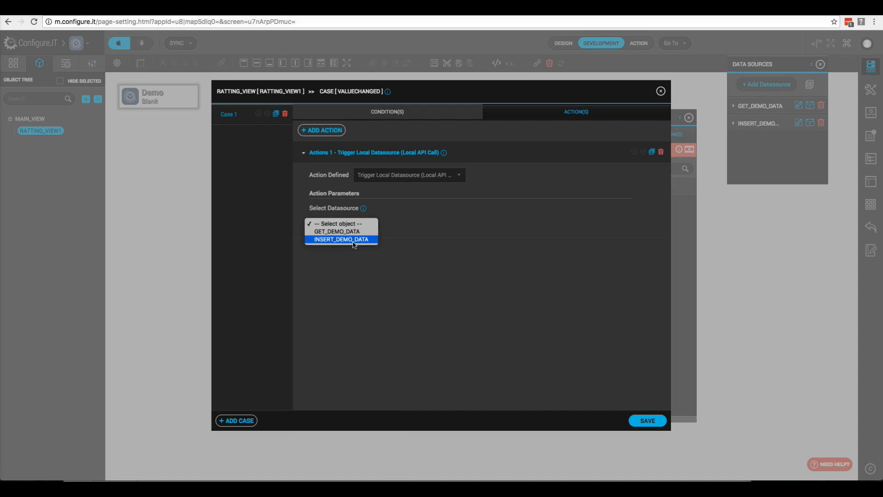
pyautogui.click(346, 240)
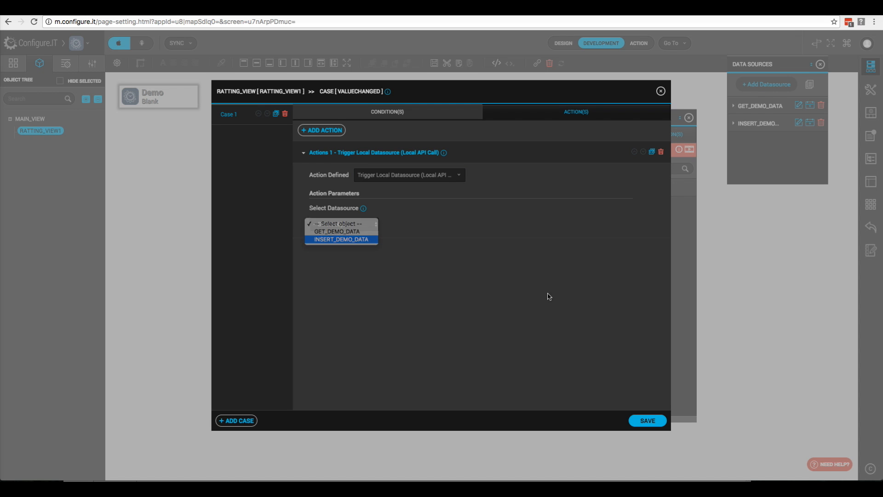
pyautogui.click(640, 420)
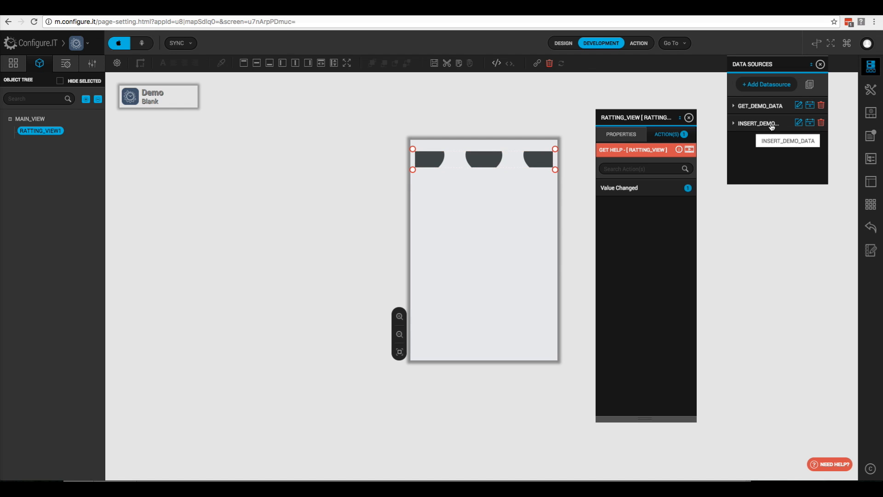
# - Define a Show Alert action for the Datasource Loaded event of INSERT_DEMO_DATA
pyautogui.click(808, 123)
pyautogui.click(750, 159)
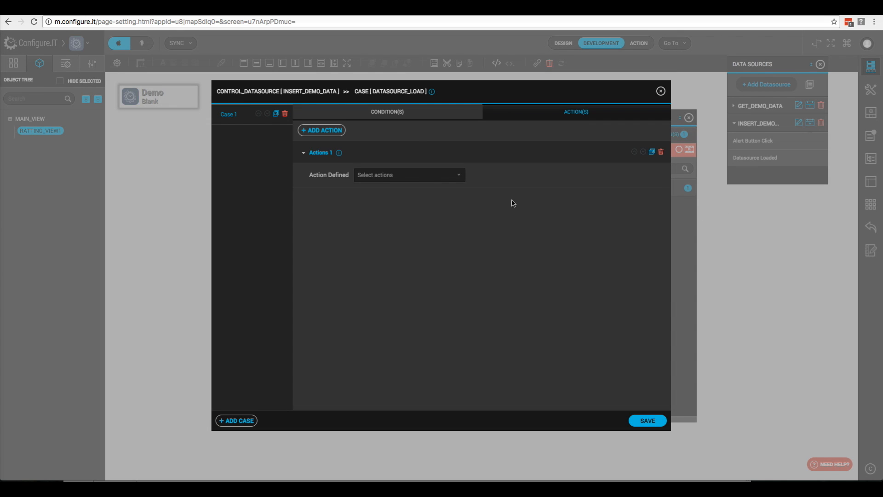
pyautogui.click(407, 179)
pyautogui.write('aler')
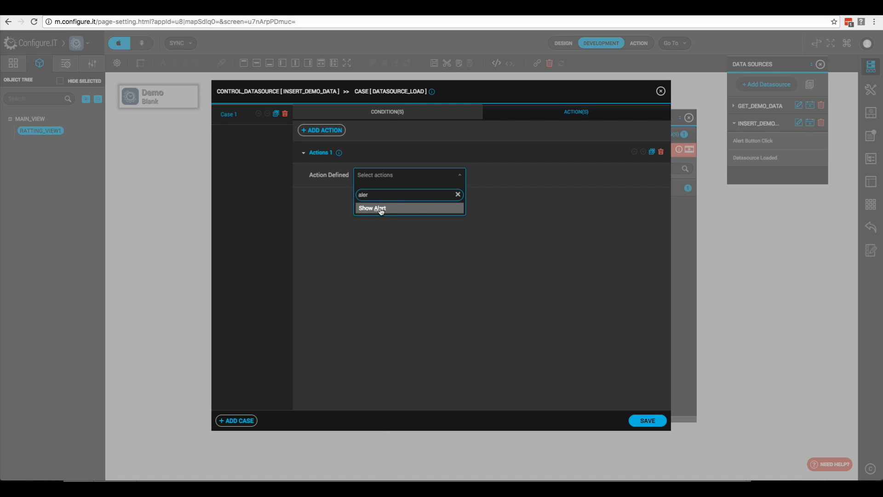
pyautogui.click(379, 208)
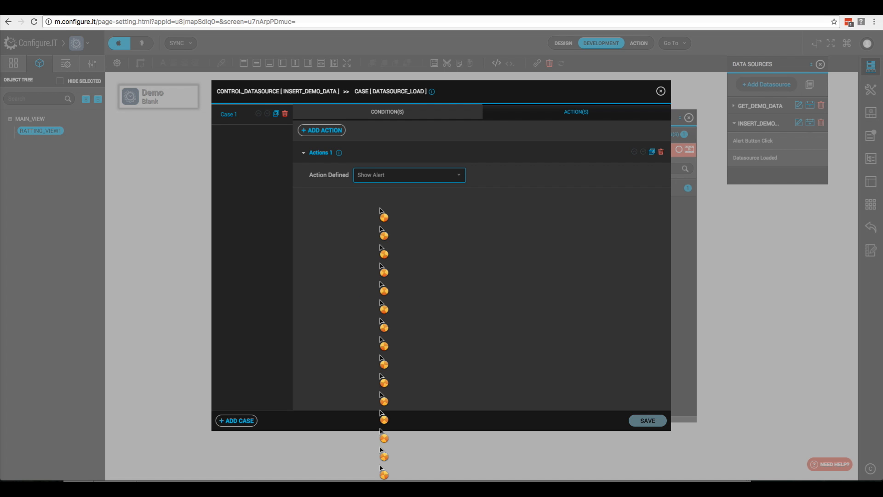
# - Set the alert's title to "Alert", its message to "Rating has been added" and its button title to "OK", then save the action
pyautogui.click(399, 224)
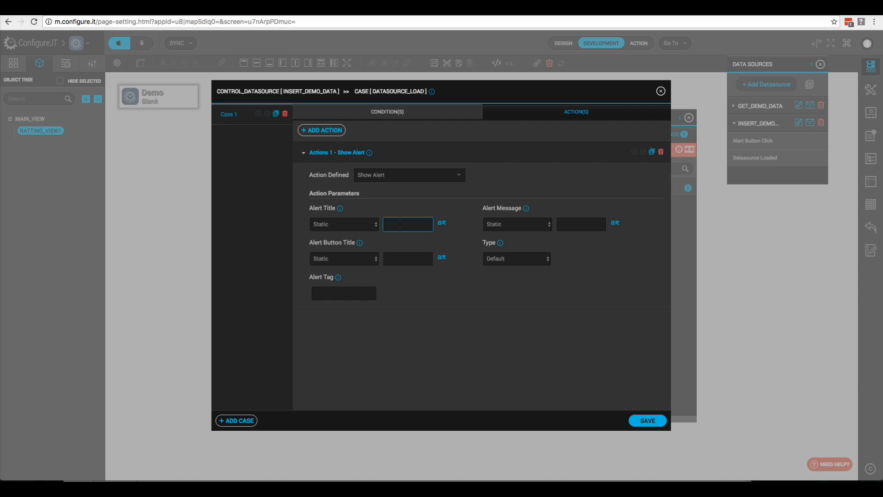
pyautogui.press('Tab')
pyautogui.click(571, 225)
pyautogui.write('Rating has been added')
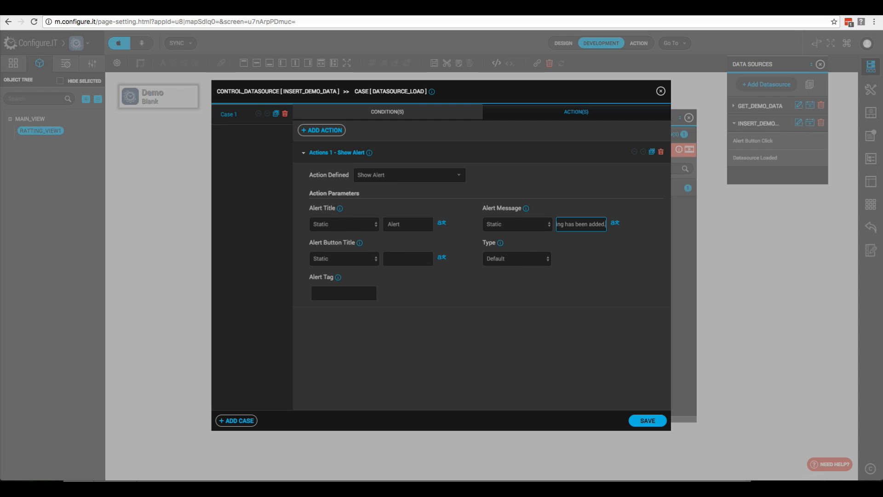
pyautogui.click(426, 259)
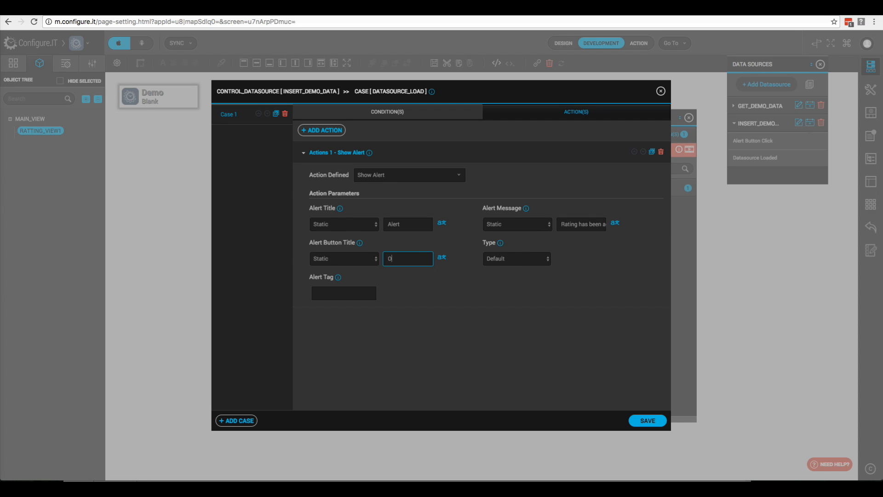
pyautogui.write('OK')
pyautogui.click(647, 420)
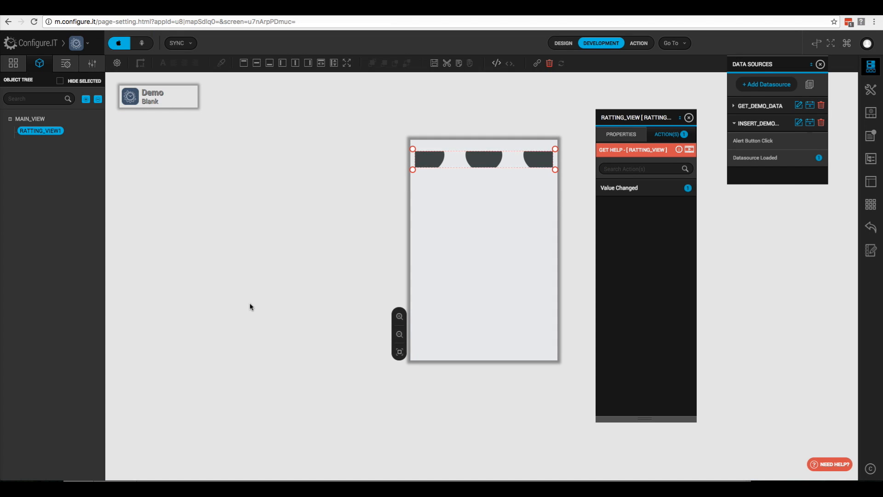
# - Find the Radio Button control and place it on the page below the rating view
pyautogui.click(69, 68)
pyautogui.click(30, 98)
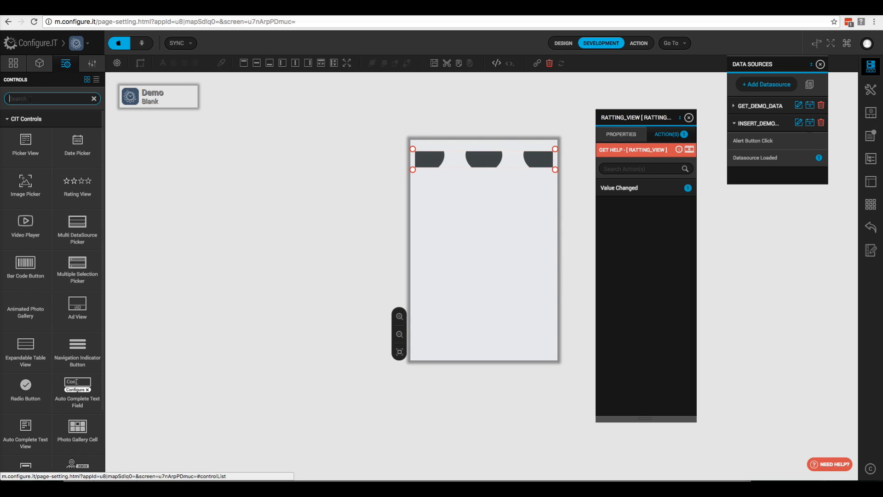
pyautogui.write('radio')
pyautogui.moveTo(25, 139); pyautogui.dragTo(466, 194)
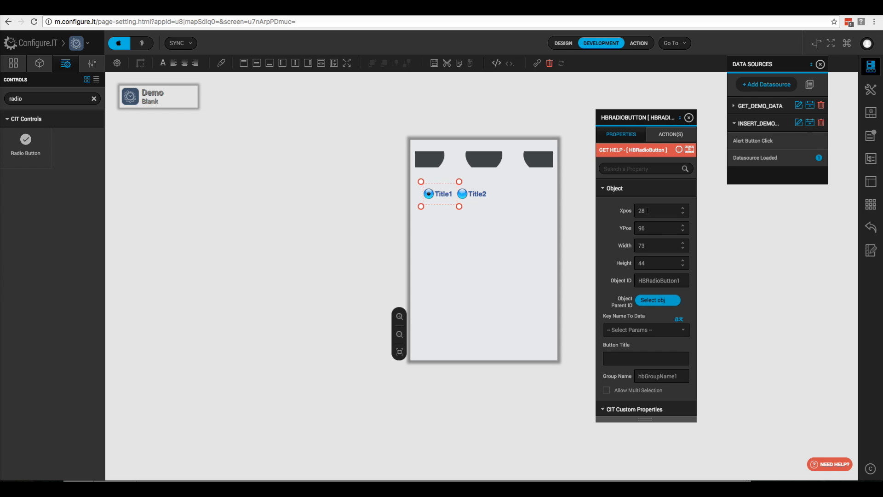
# - Set the first radio button's X position to 10 and its width to 90
pyautogui.click(647, 211)
pyautogui.write('10')
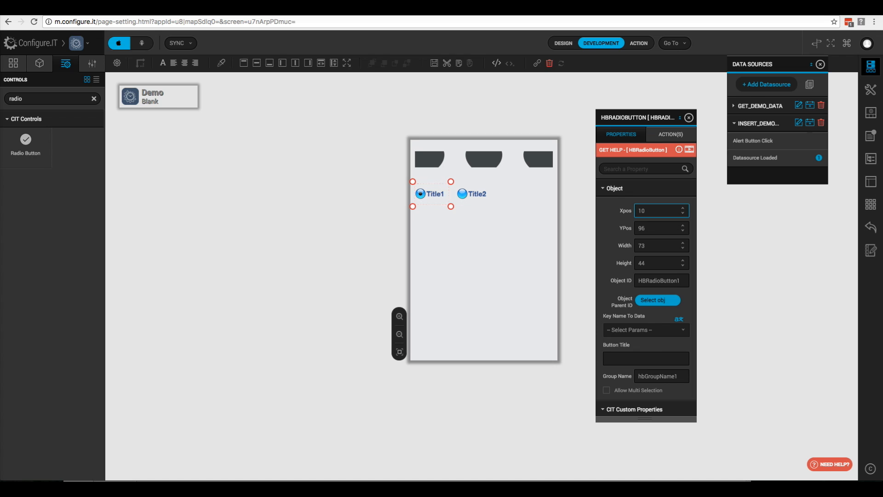
pyautogui.click(650, 243)
pyautogui.write('90')
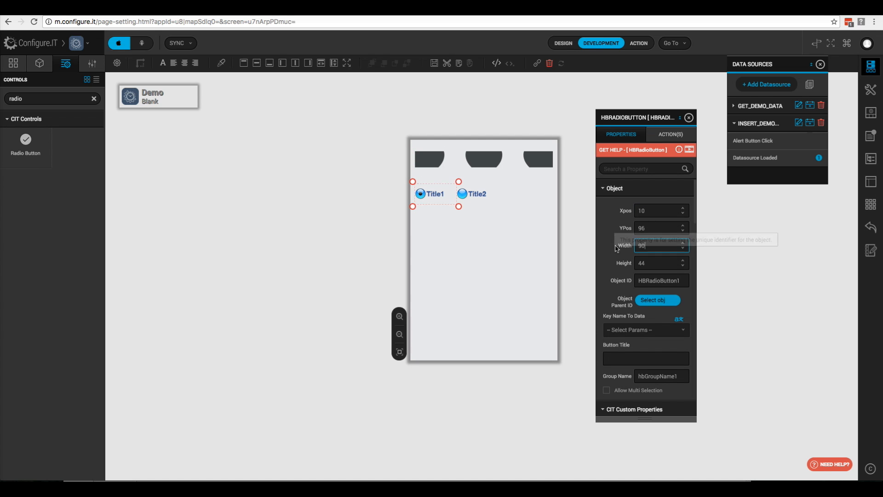
pyautogui.scroll(-1, 617, 263)
pyautogui.scroll(-3, 618, 263)
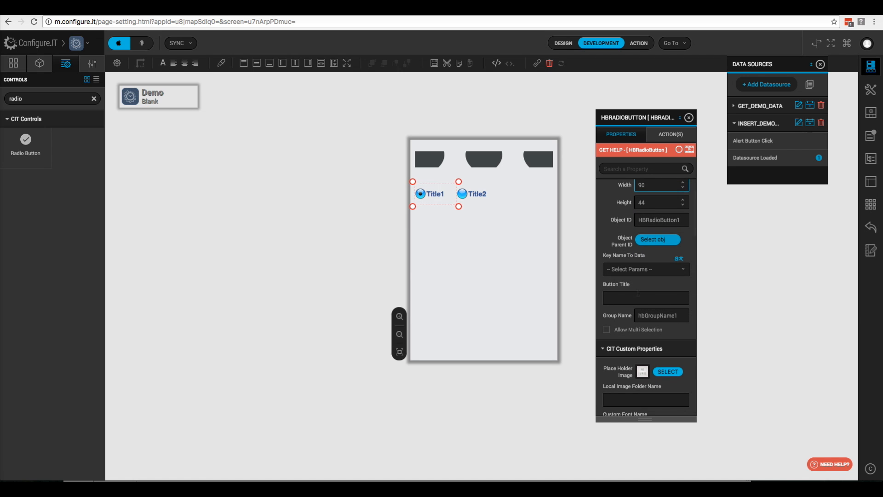
# - Place a Label control to the right of the radio buttons and set its width to 90 and X position to 224
pyautogui.click(620, 298)
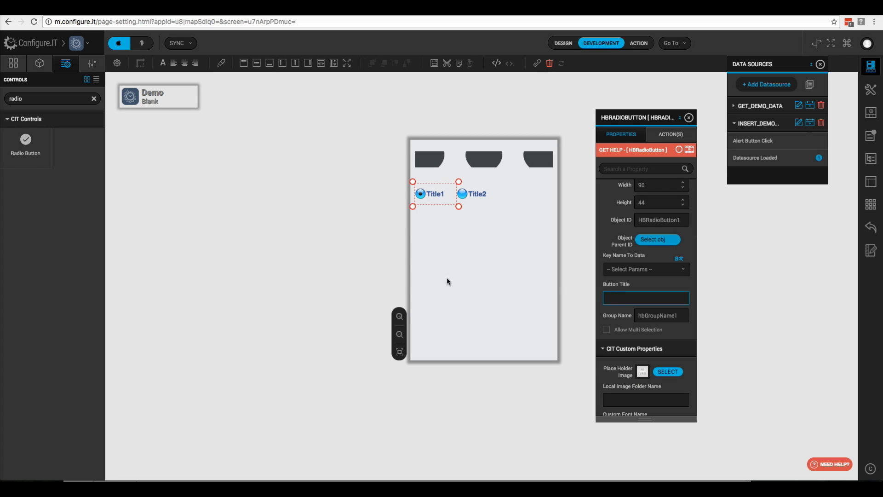
pyautogui.doubleClick(66, 99)
pyautogui.write('labe')
pyautogui.moveTo(26, 140); pyautogui.dragTo(531, 189)
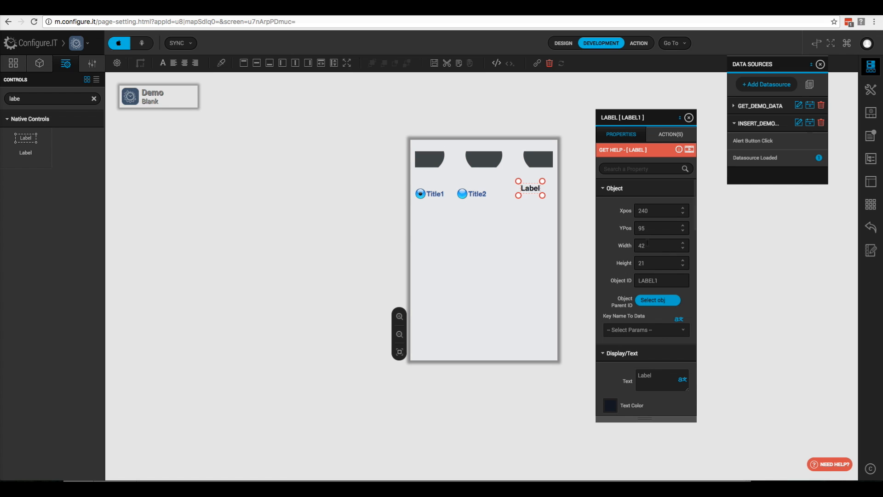
pyautogui.click(653, 245)
pyautogui.write('90')
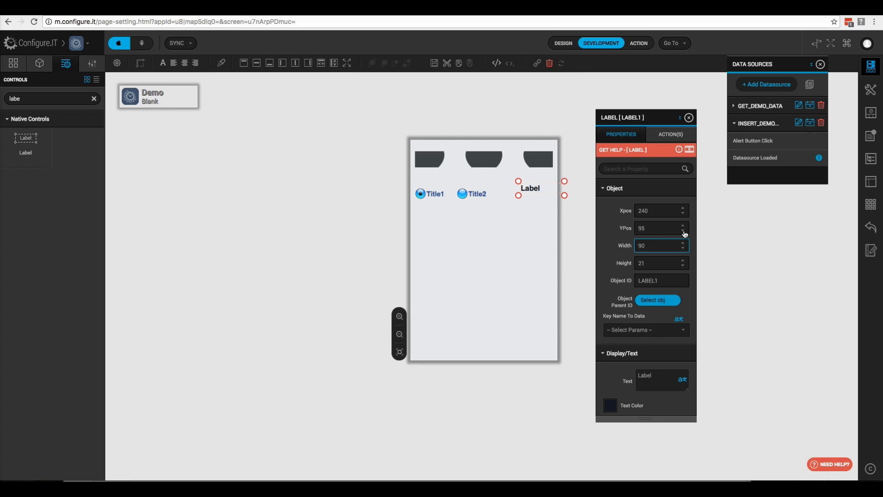
pyautogui.click(683, 214)
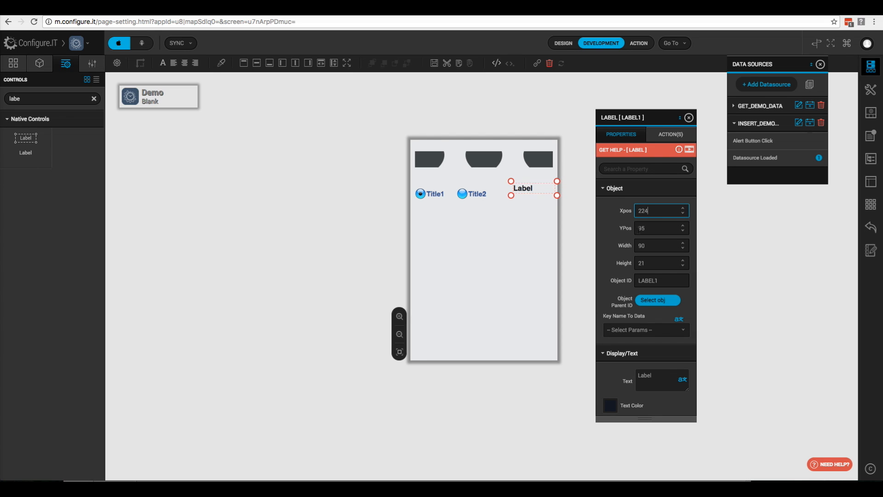
# - Set the first radio button's Button Title to "Button1" and define a Change Object Properties action for its Click event
pyautogui.click(437, 195)
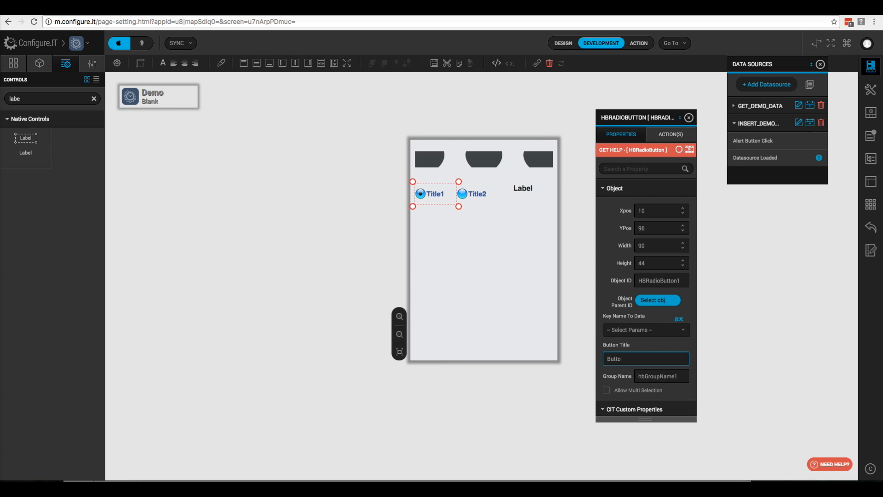
pyautogui.write('1')
pyautogui.click(666, 136)
pyautogui.click(623, 189)
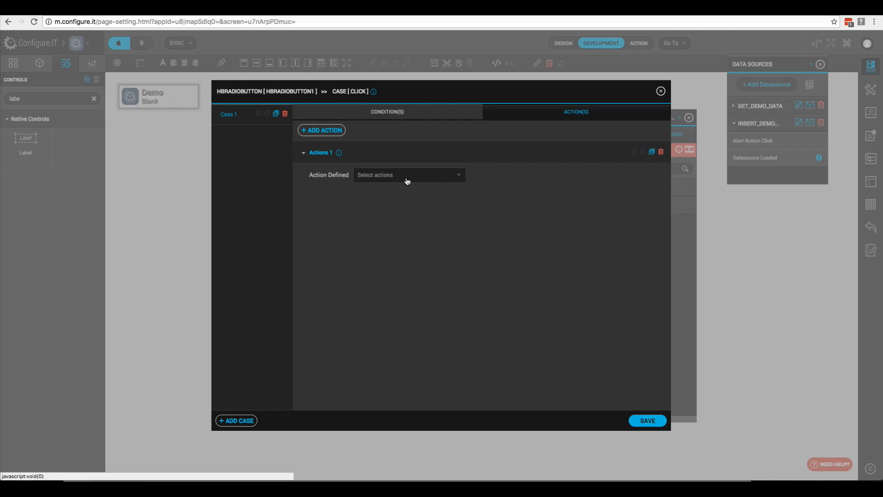
pyautogui.click(407, 176)
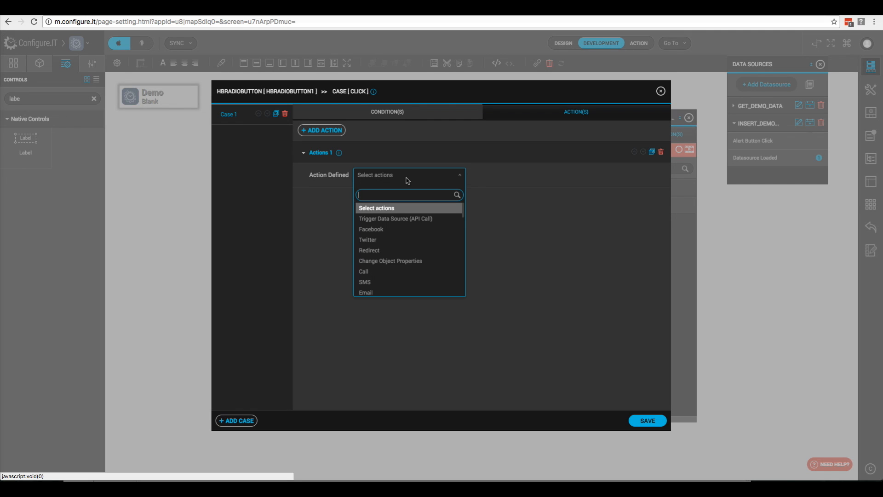
pyautogui.click(385, 258)
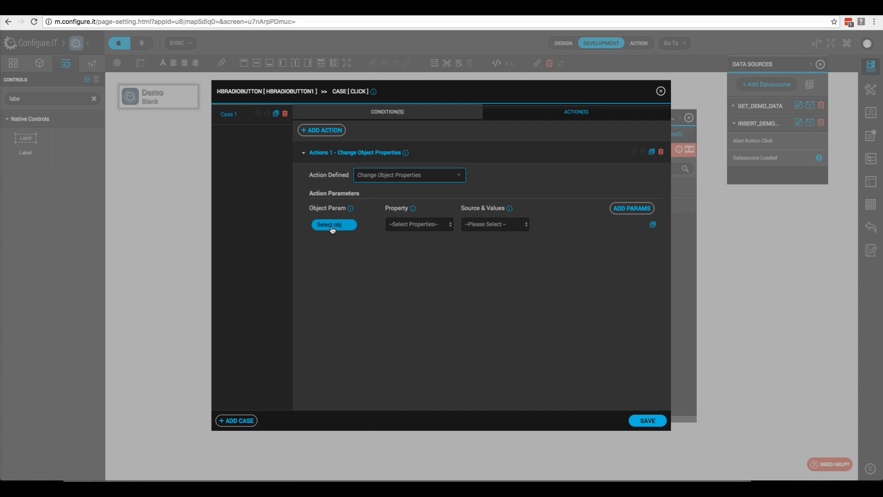
# - Make the action target LABEL1 and choose Value as the property it changes
pyautogui.click(334, 229)
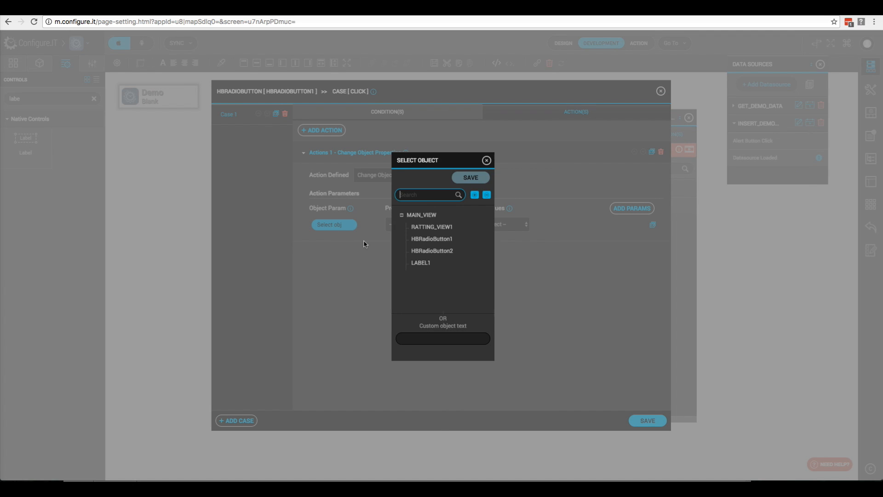
pyautogui.click(416, 263)
pyautogui.click(465, 179)
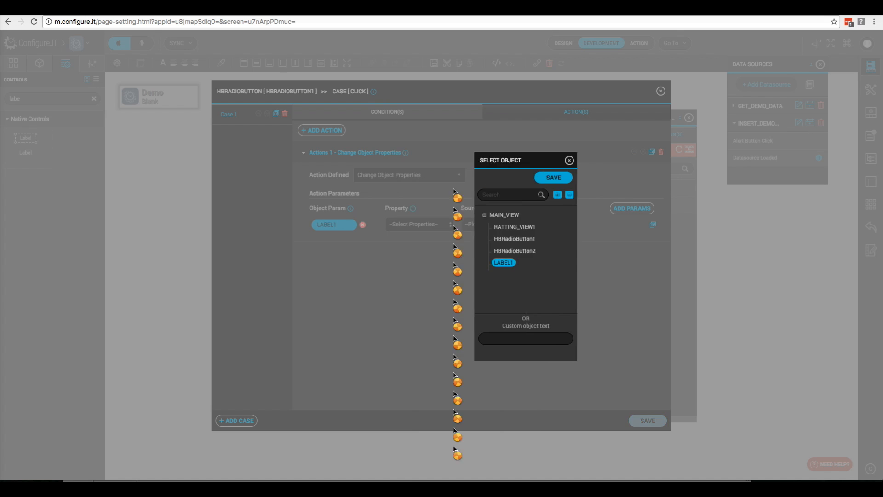
pyautogui.click(405, 226)
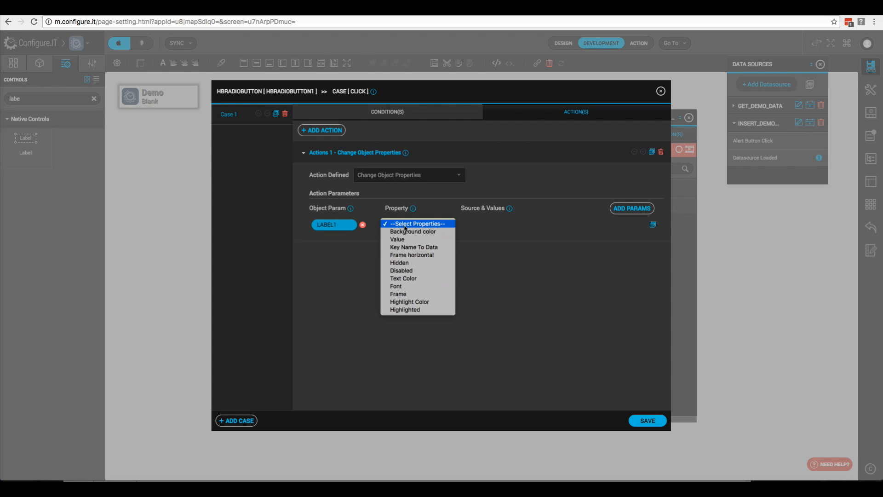
pyautogui.click(404, 239)
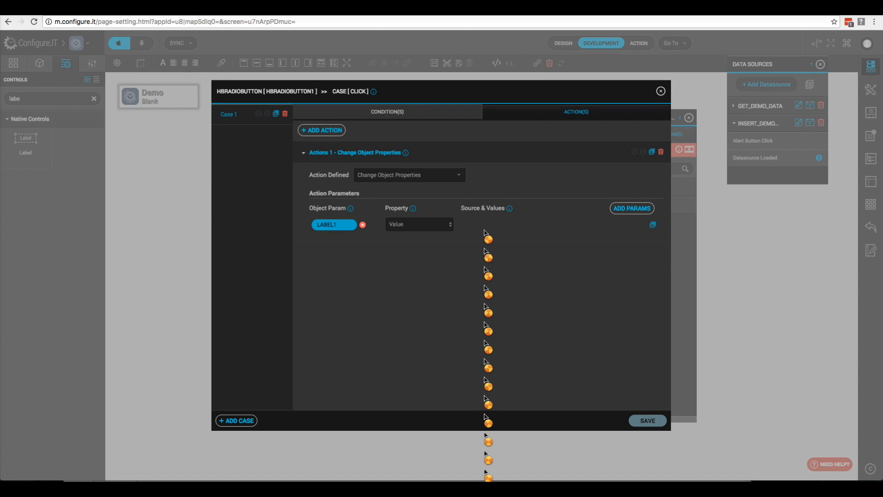
# - Use the Form Object HBRadioButton1 as the source of the label's value and save the action
pyautogui.click(499, 226)
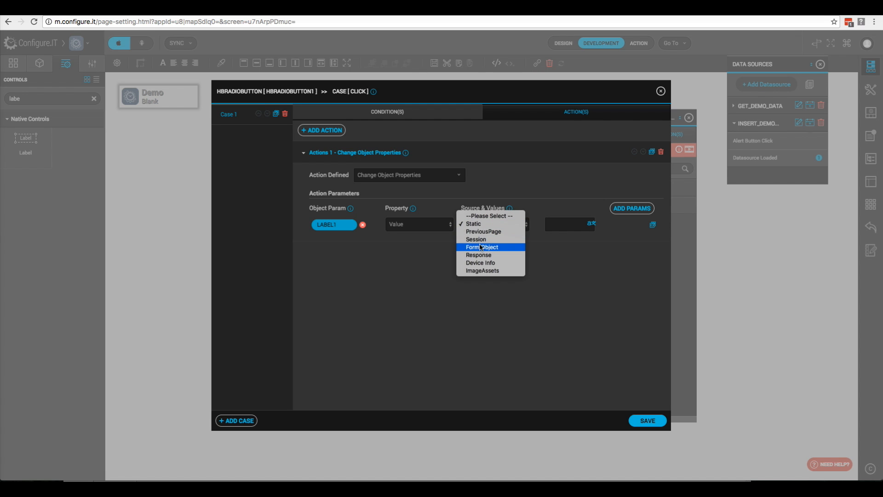
pyautogui.click(485, 248)
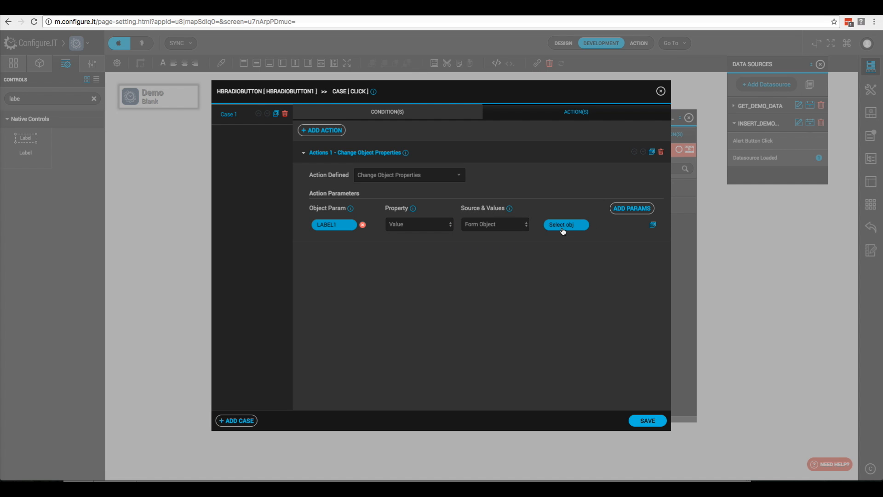
pyautogui.click(562, 227)
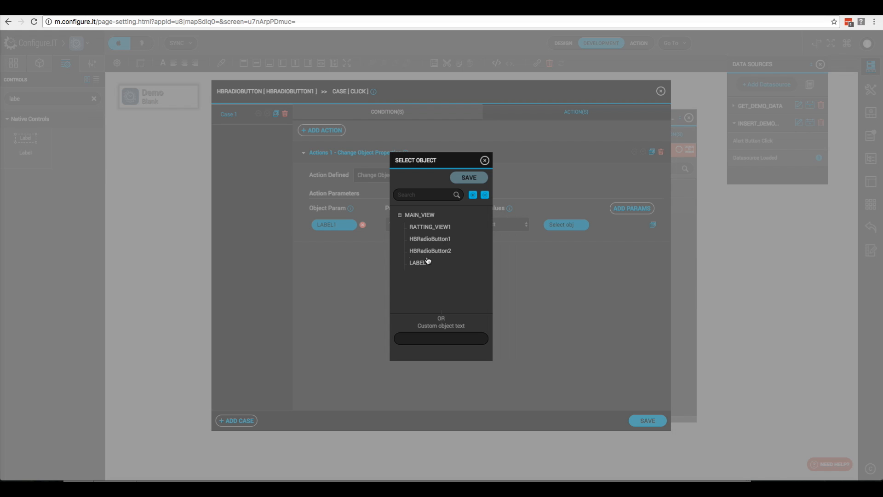
pyautogui.click(439, 239)
pyautogui.click(468, 178)
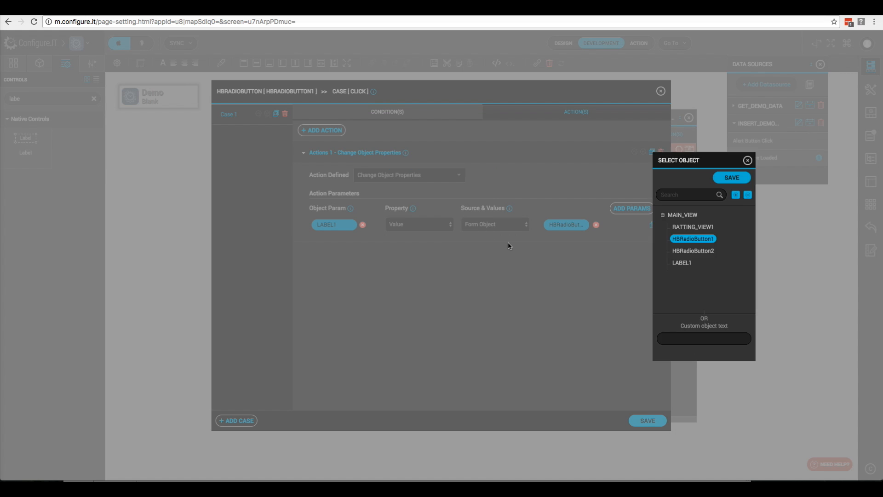
pyautogui.click(648, 422)
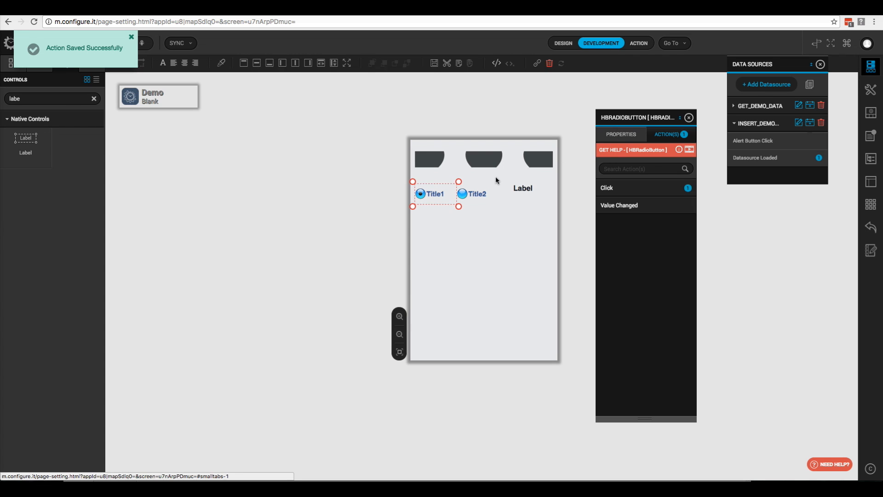
# - Set the first radio button's Normal Title to "English" in its display properties
pyautogui.click(619, 135)
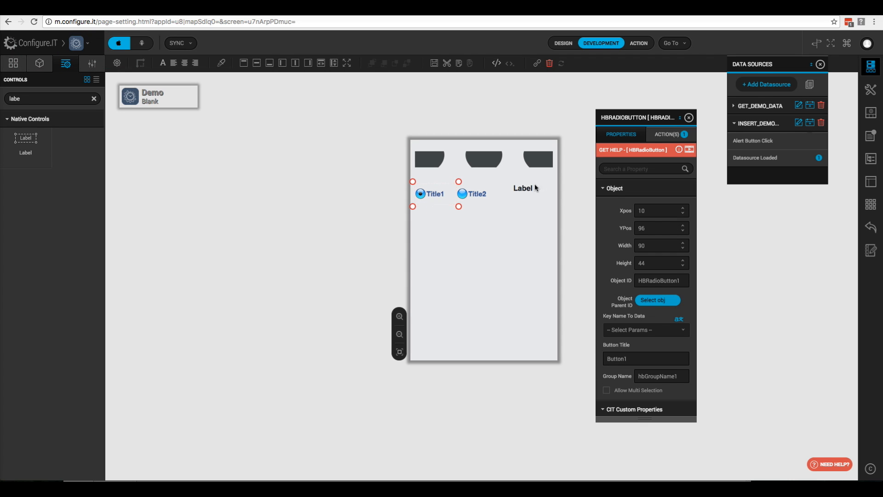
pyautogui.scroll(-2, 614, 347)
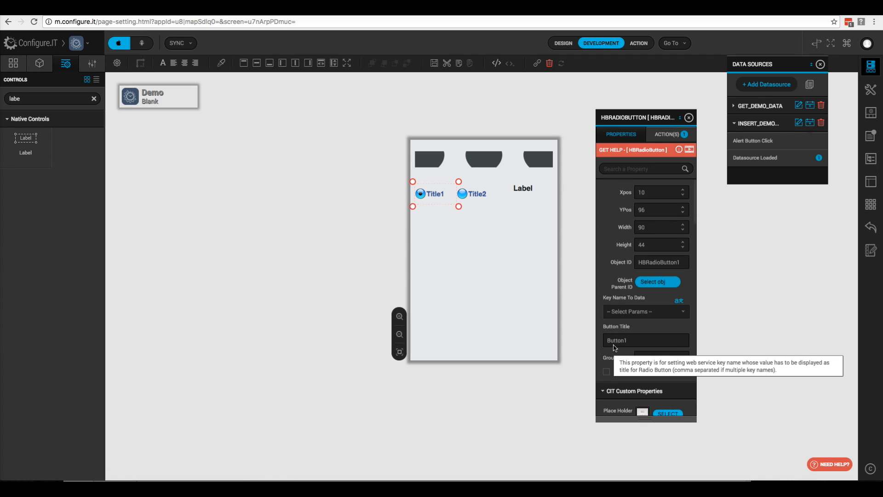
pyautogui.scroll(-2, 617, 346)
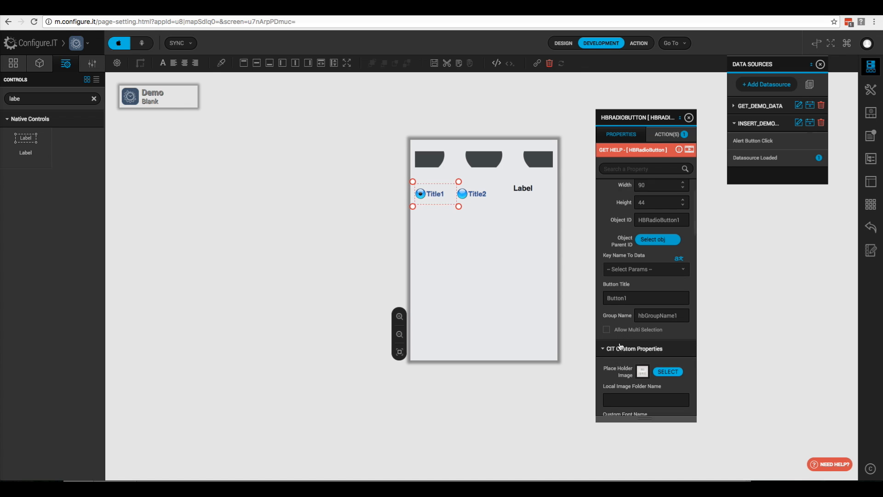
pyautogui.scroll(-2, 618, 329)
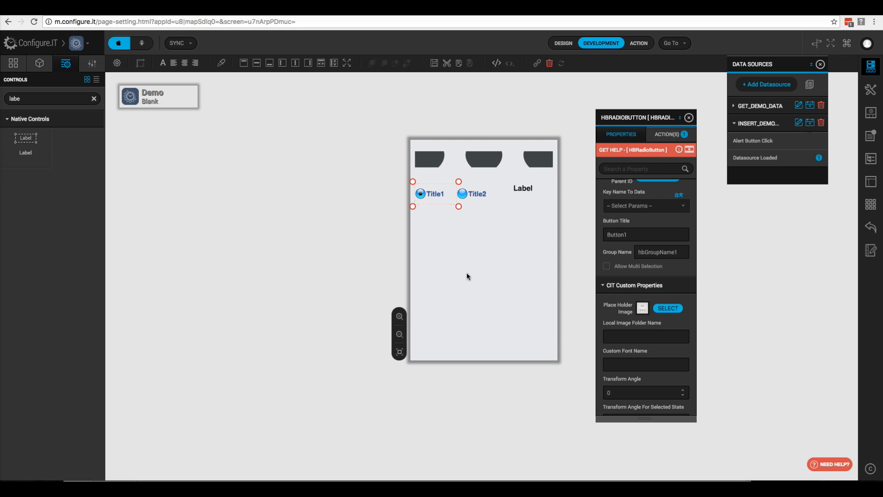
pyautogui.moveTo(679, 252); pyautogui.dragTo(640, 252)
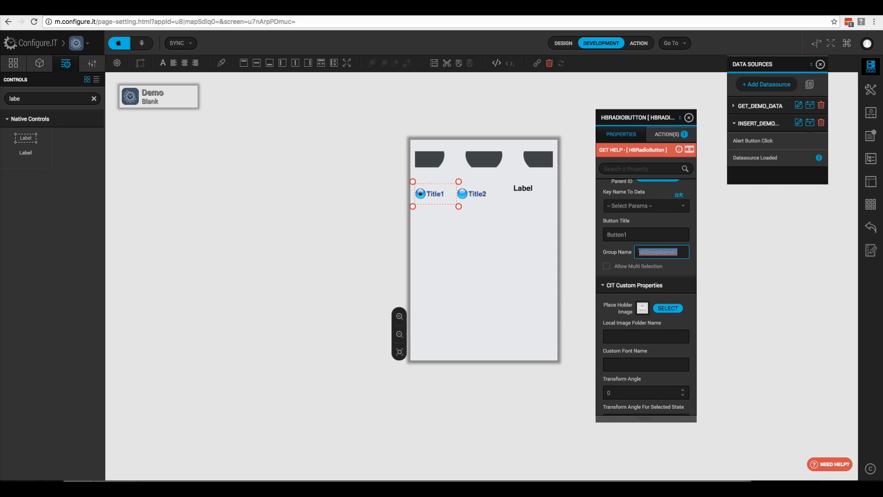
pyautogui.click(682, 252)
pyautogui.scroll(-6, 614, 295)
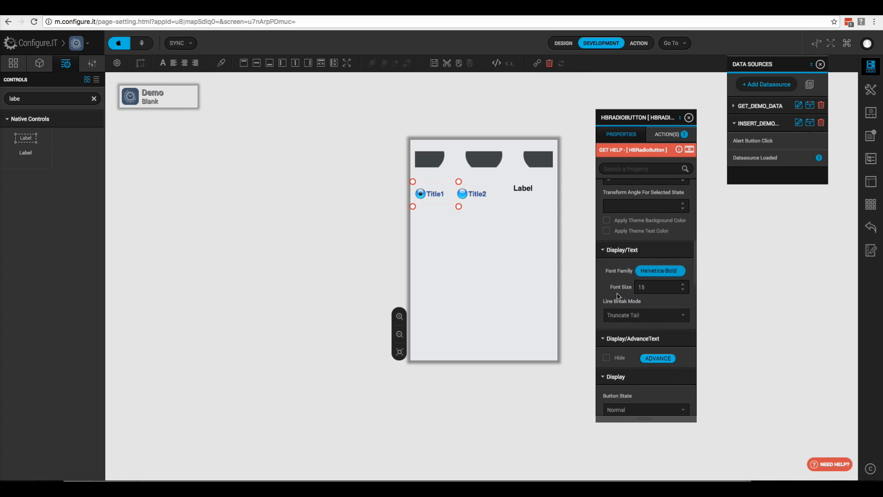
pyautogui.scroll(-2, 618, 297)
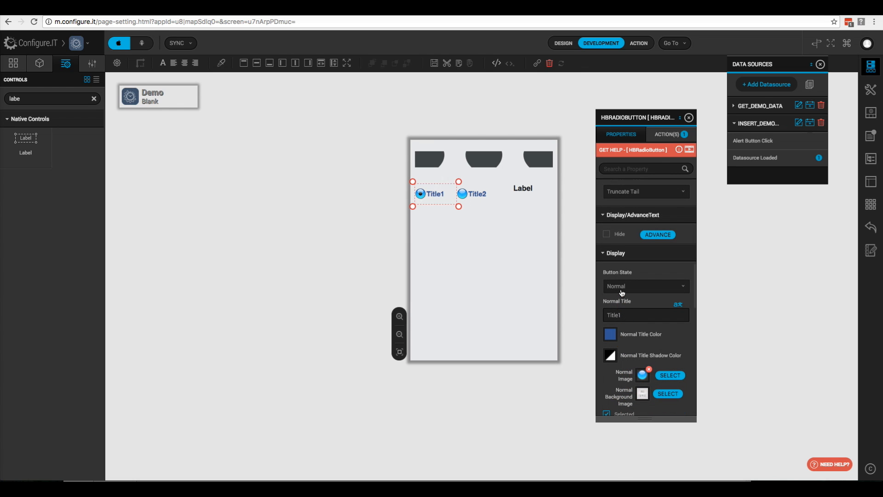
pyautogui.doubleClick(626, 316)
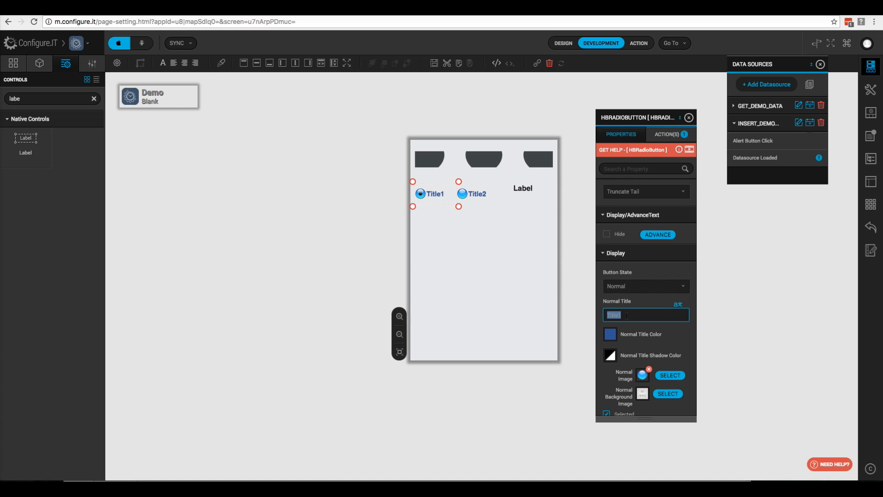
pyautogui.write('English')
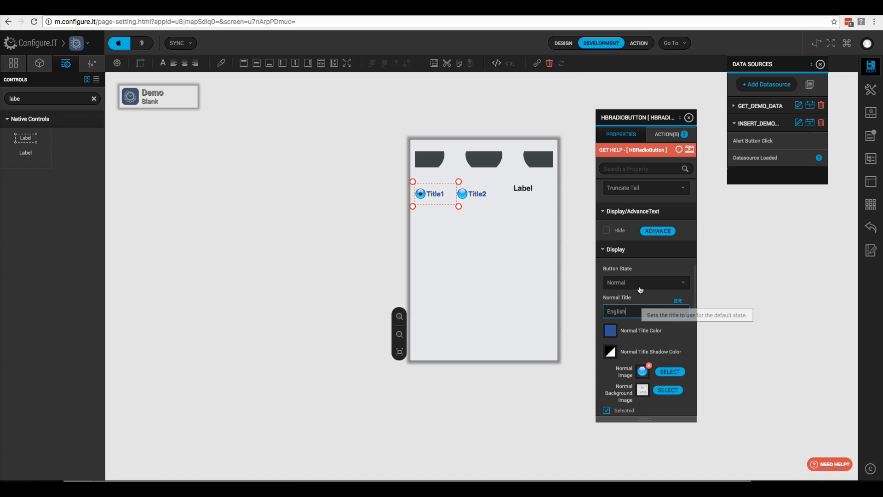
# - Set the first radio button's title for the Selected state to "English"
pyautogui.click(642, 286)
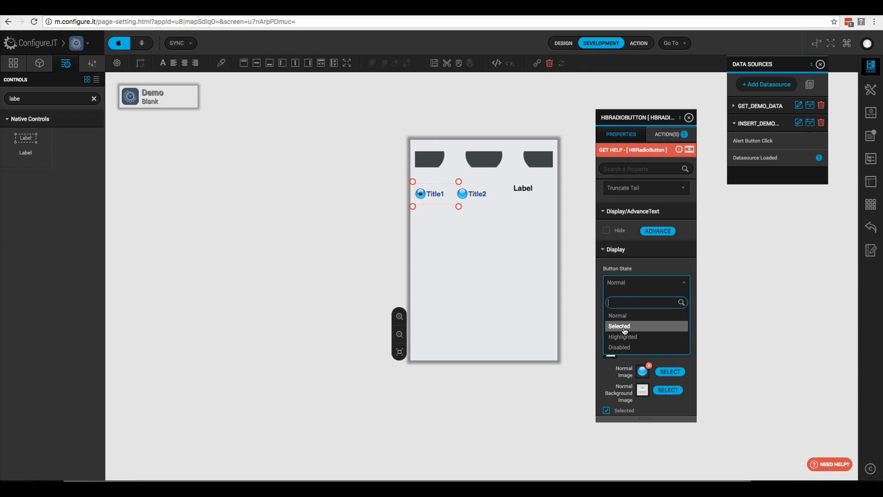
pyautogui.click(624, 329)
pyautogui.click(622, 315)
pyautogui.doubleClick(623, 316)
pyautogui.write('English')
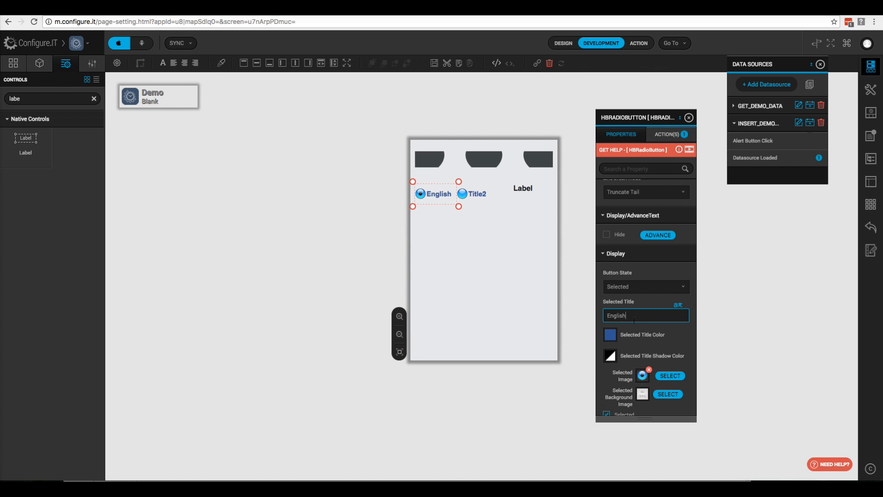
pyautogui.scroll(-3, 637, 320)
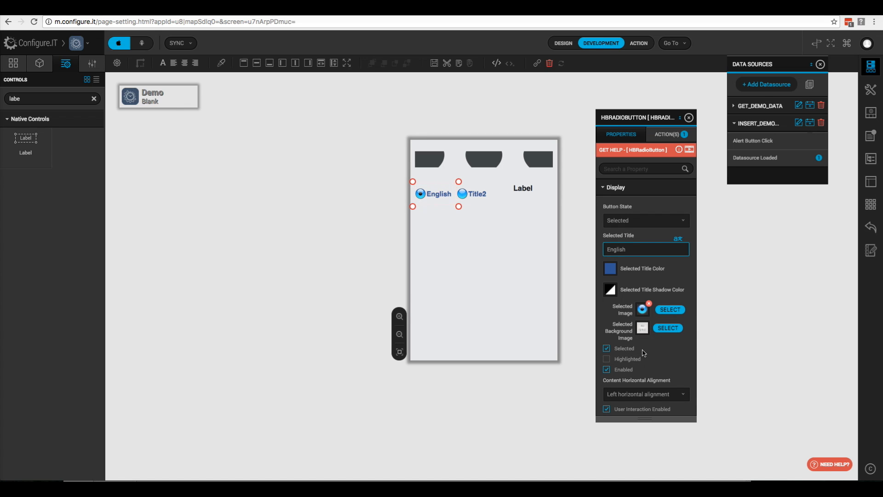
pyautogui.scroll(1, 634, 357)
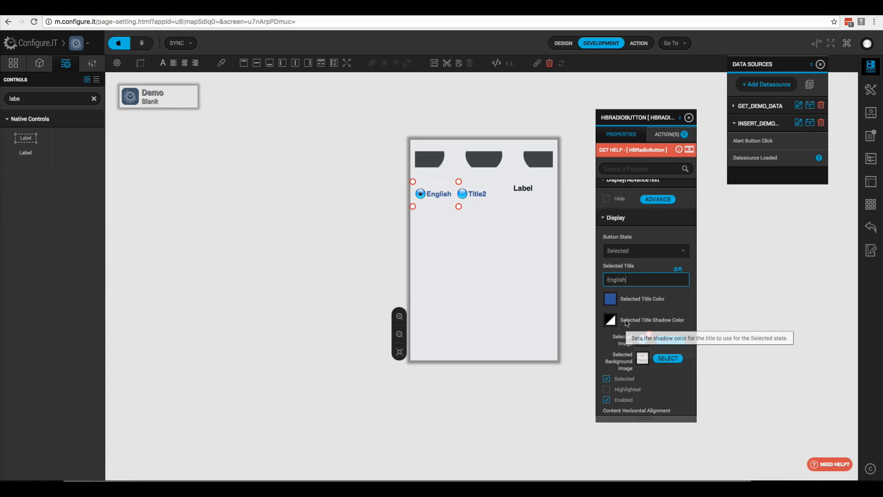
# - Set the second radio button's width to 90 and its Button Title to "button2"
pyautogui.click(476, 194)
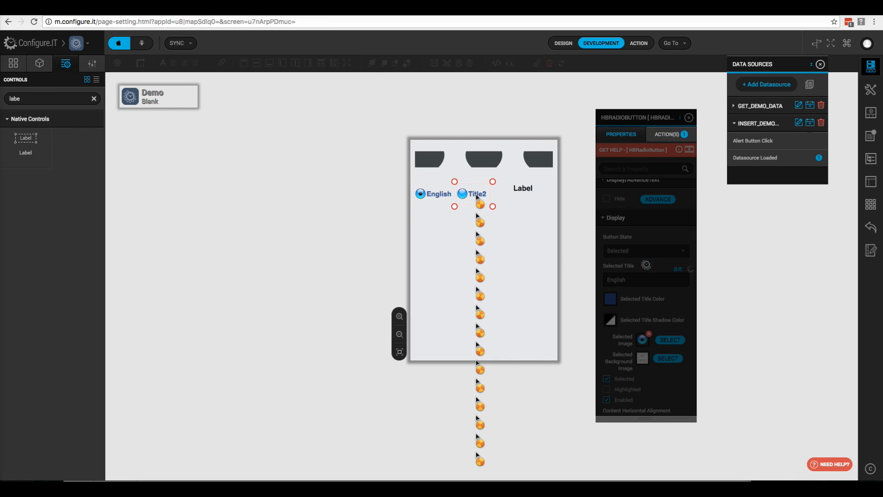
pyautogui.click(657, 246)
pyautogui.write('90')
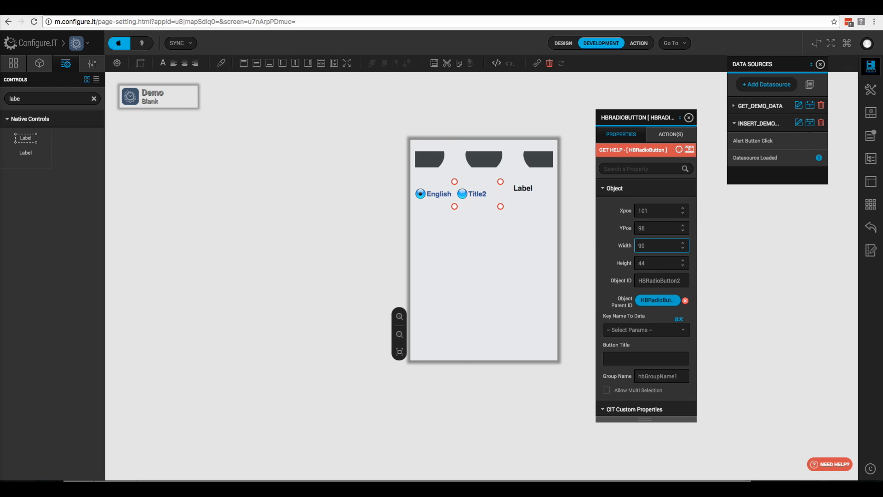
pyautogui.scroll(-3, 619, 292)
pyautogui.click(620, 282)
pyautogui.write('Bu')
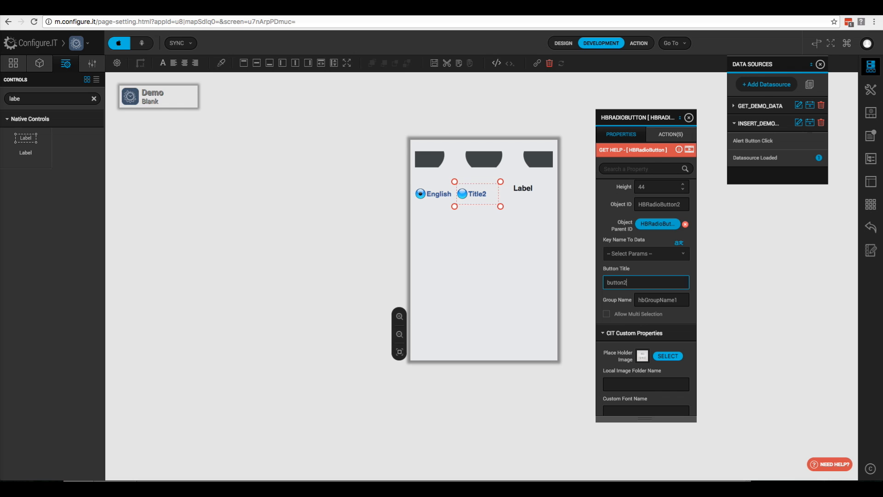
# - Set the second radio button's Normal Title to "Spanish" in its display properties
pyautogui.scroll(-1, 653, 295)
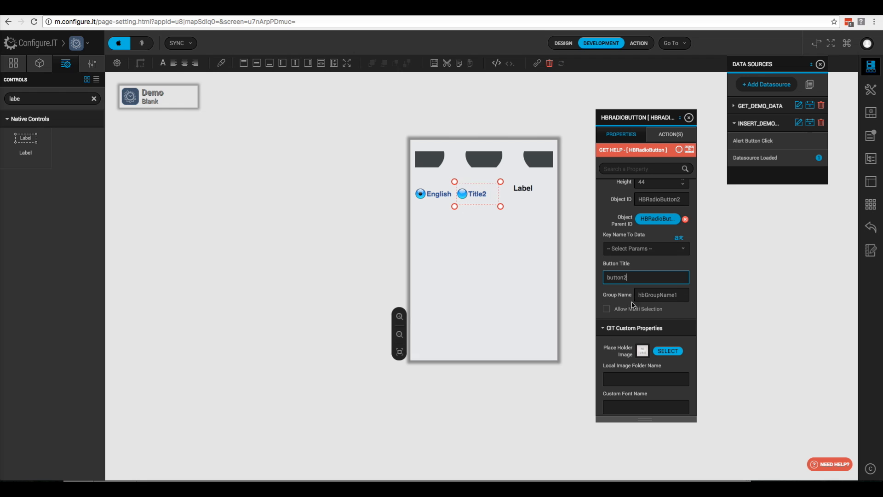
pyautogui.scroll(-3, 628, 306)
pyautogui.scroll(-10, 627, 307)
pyautogui.scroll(-2, 628, 311)
pyautogui.click(637, 258)
pyautogui.click(637, 259)
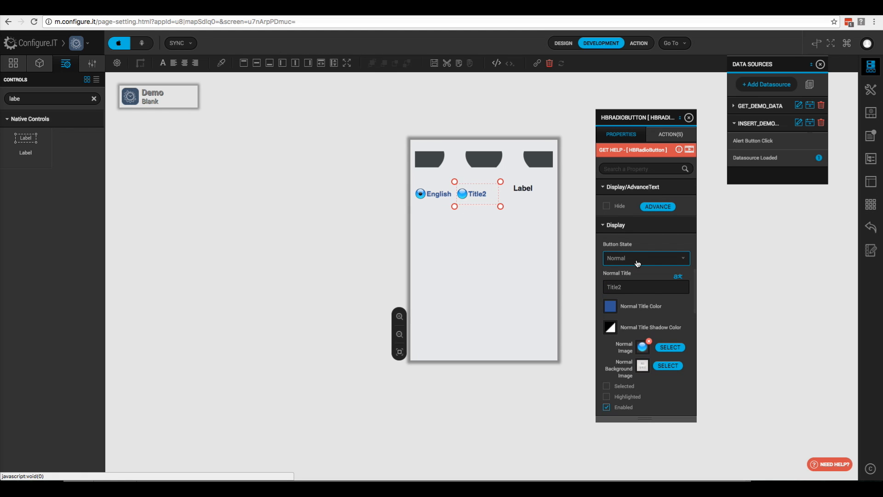
pyautogui.click(629, 286)
pyautogui.doubleClick(627, 286)
pyautogui.write('Spanish')
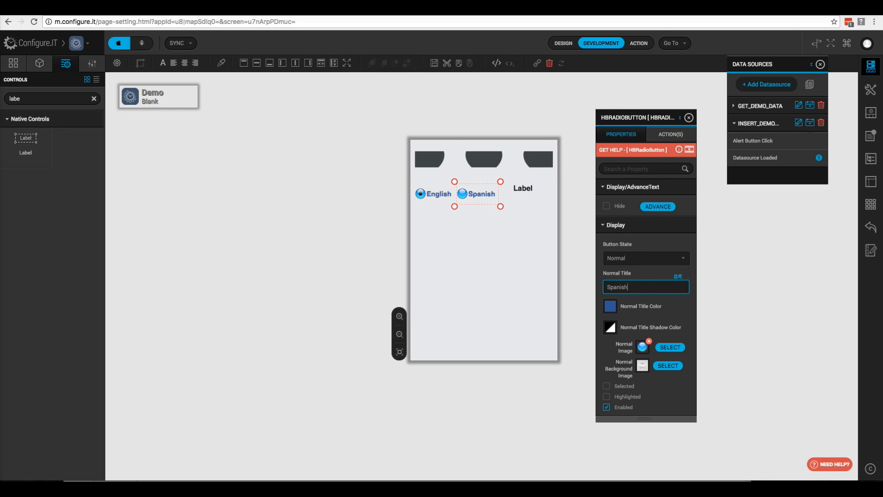
# - Set the second radio button's title for the Selected state to "Spanish"
pyautogui.click(644, 258)
pyautogui.click(626, 302)
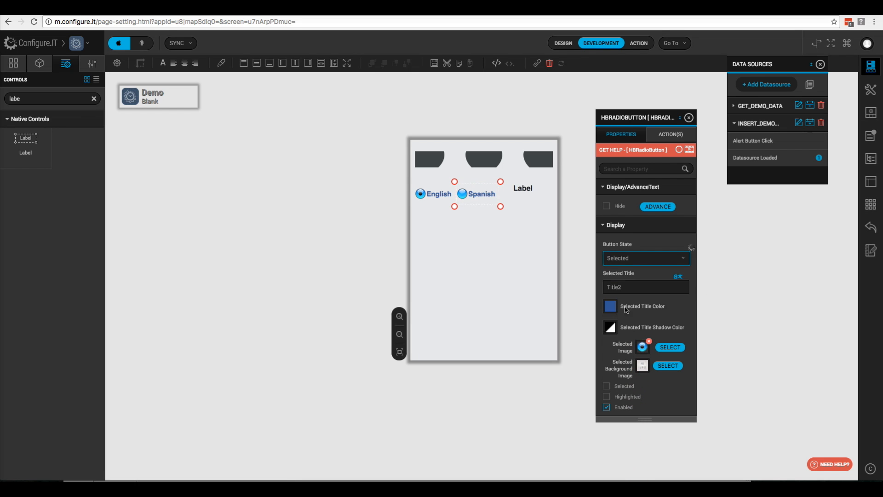
pyautogui.doubleClick(628, 286)
pyautogui.write('Spanish')
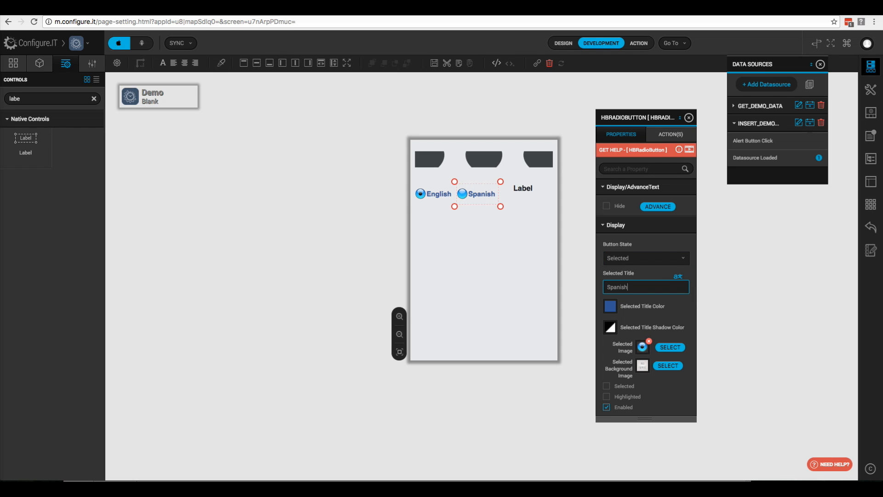
pyautogui.scroll(-1, 627, 390)
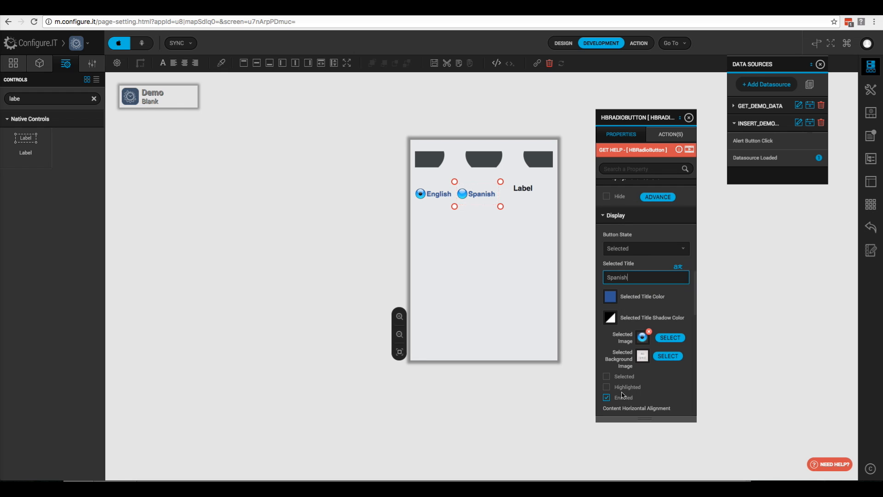
# - Add a Change Object Properties action to the second radio button's Click event, with LABEL1 as the target object
pyautogui.click(662, 137)
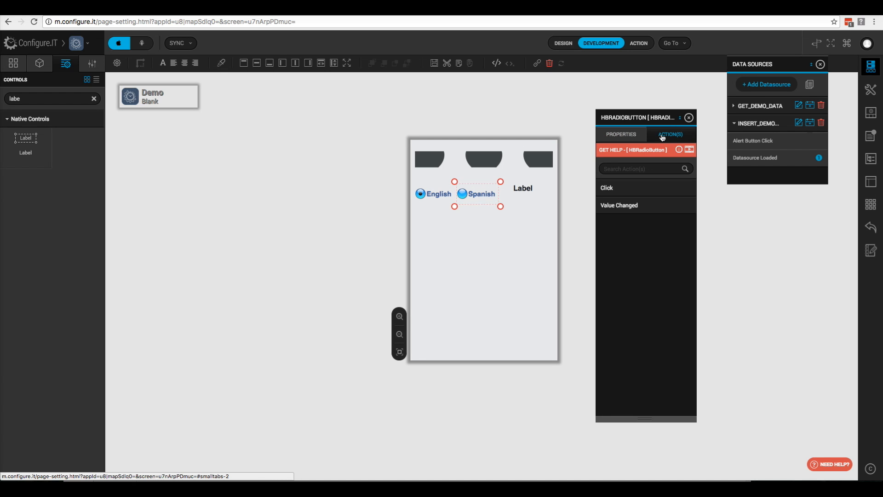
pyautogui.click(621, 190)
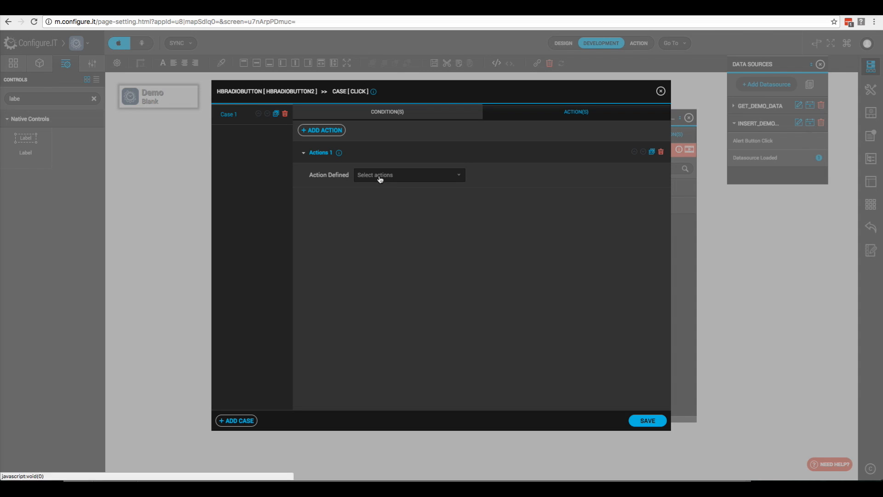
pyautogui.click(380, 177)
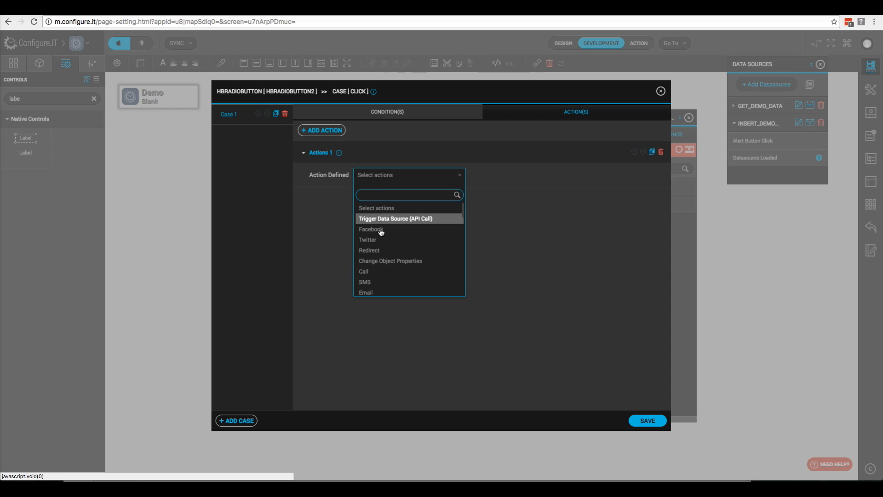
pyautogui.click(382, 262)
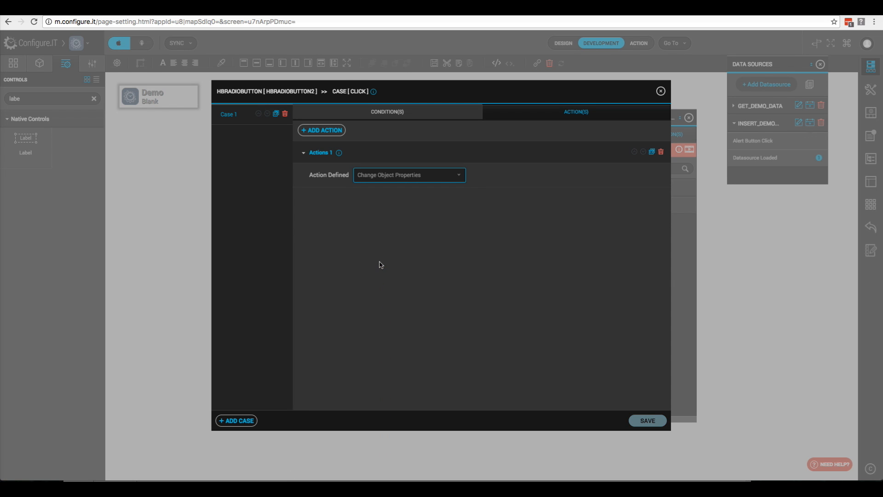
pyautogui.click(334, 225)
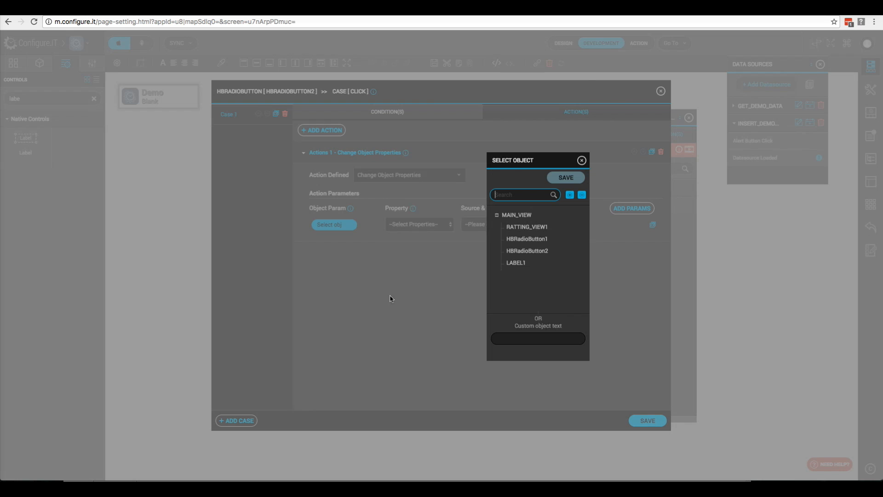
pyautogui.click(426, 267)
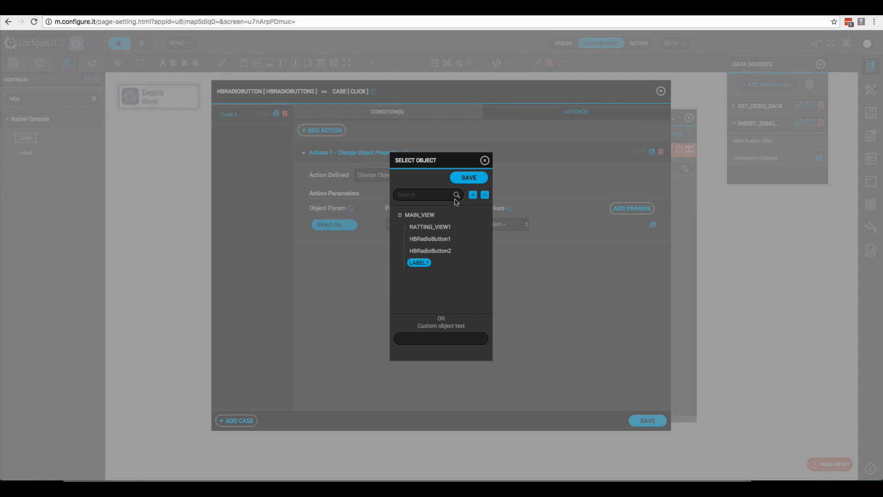
pyautogui.click(466, 178)
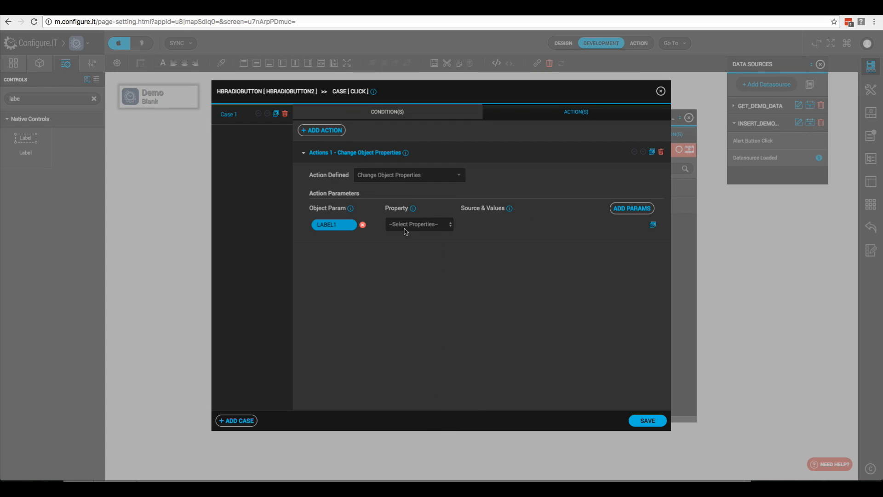
# - Set the action's property to Value, use the Form Object HBRadioButton2 as its source, and save the action
pyautogui.click(401, 230)
pyautogui.click(402, 241)
pyautogui.click(479, 229)
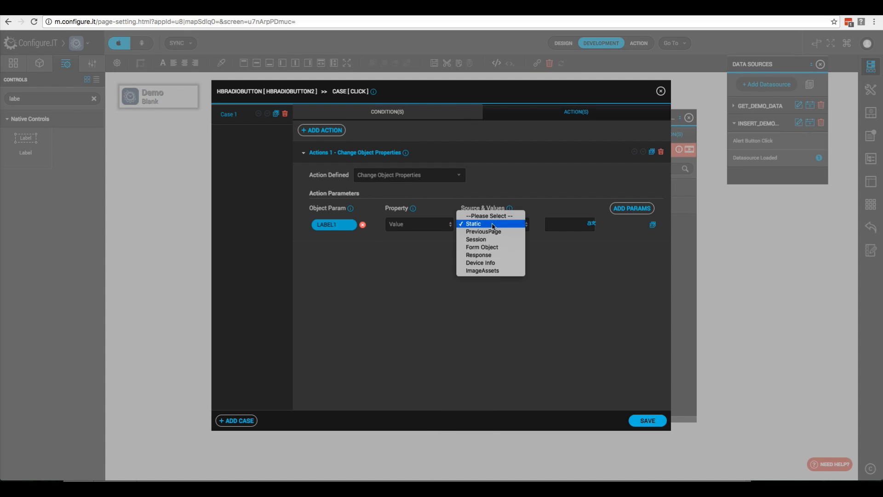
pyautogui.click(524, 246)
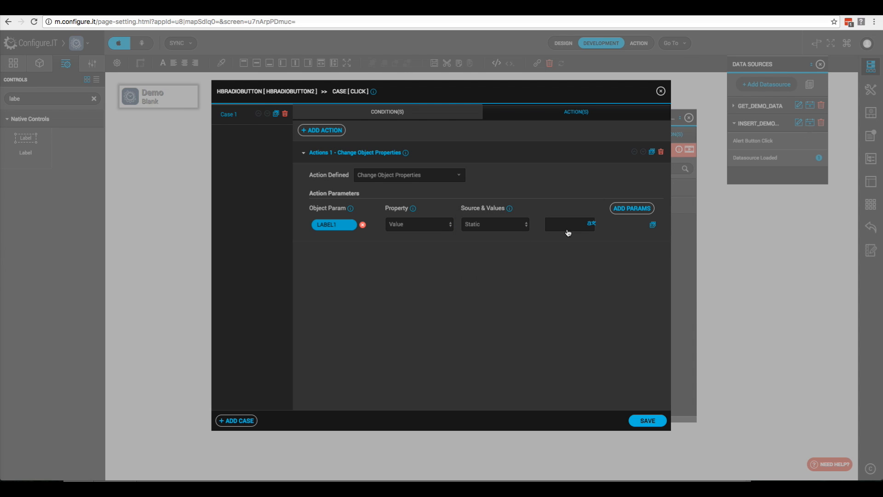
pyautogui.click(559, 228)
pyautogui.click(437, 252)
pyautogui.click(469, 183)
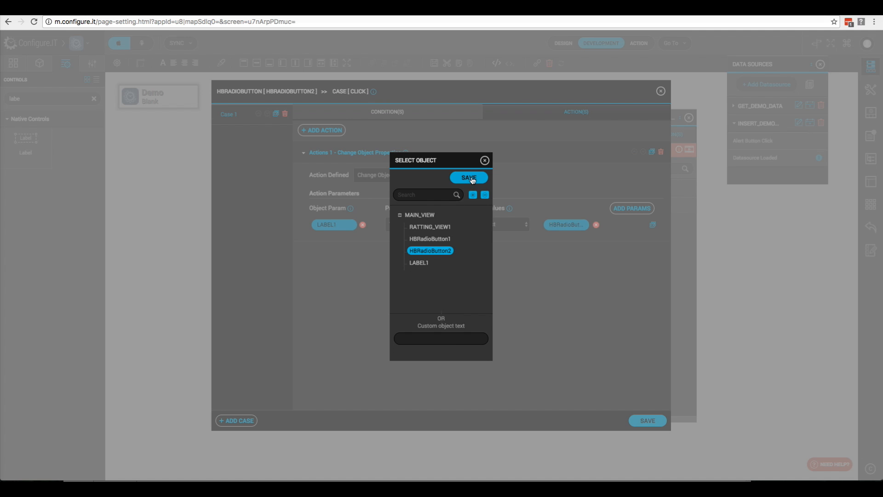
pyautogui.click(646, 421)
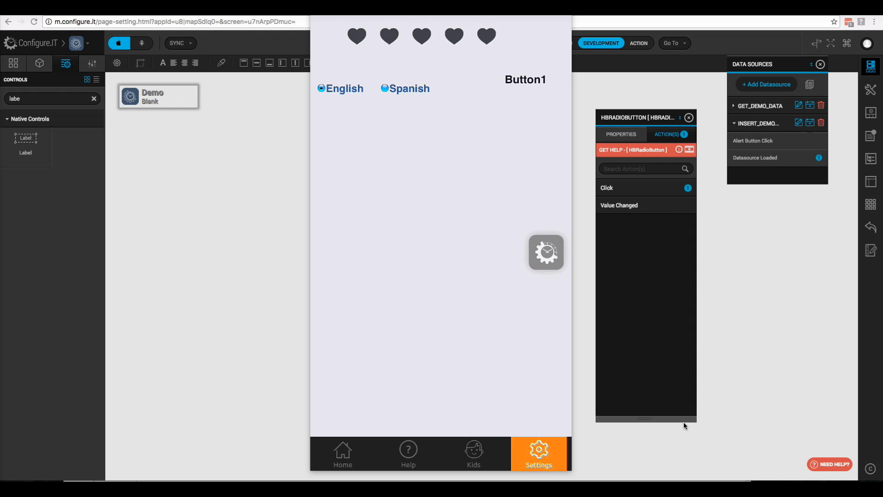
# - Enable Allow Multi Selection for the English and Spanish radio buttons
pyautogui.click(618, 136)
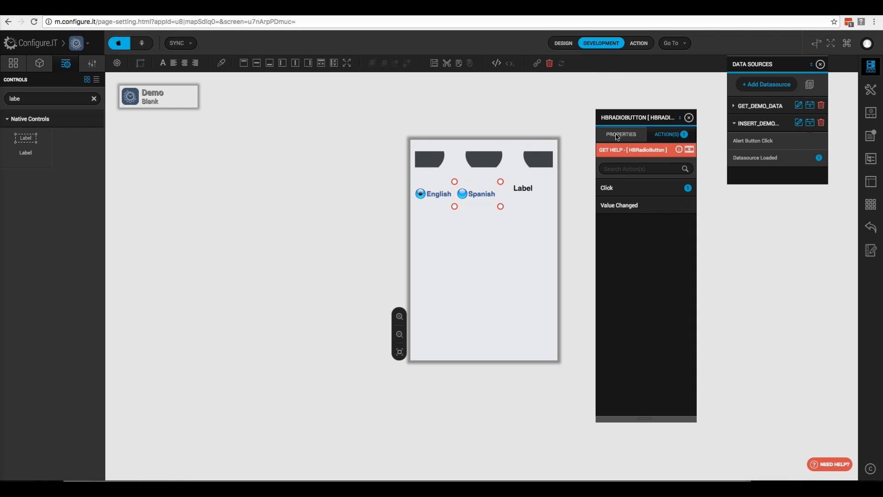
pyautogui.click(618, 136)
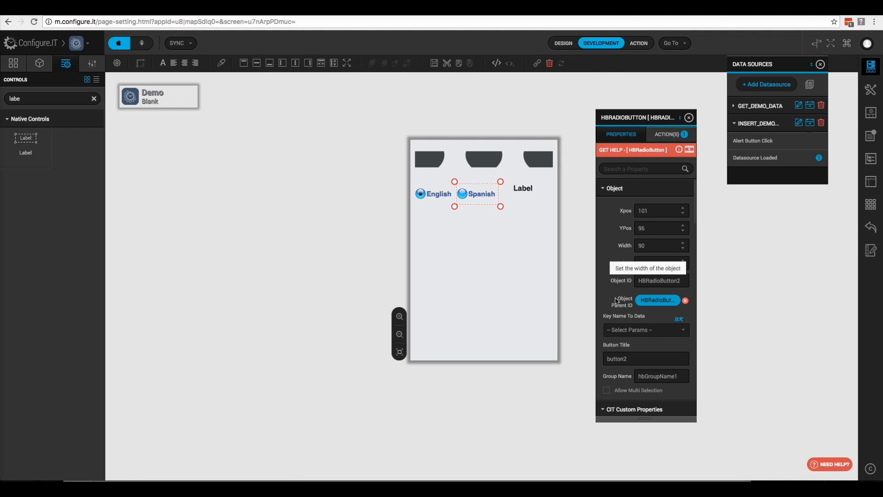
pyautogui.click(607, 391)
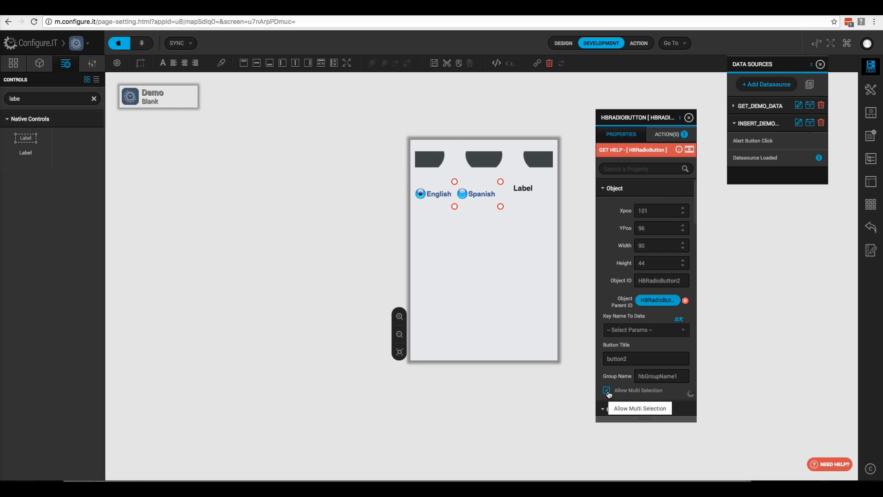
pyautogui.click(432, 194)
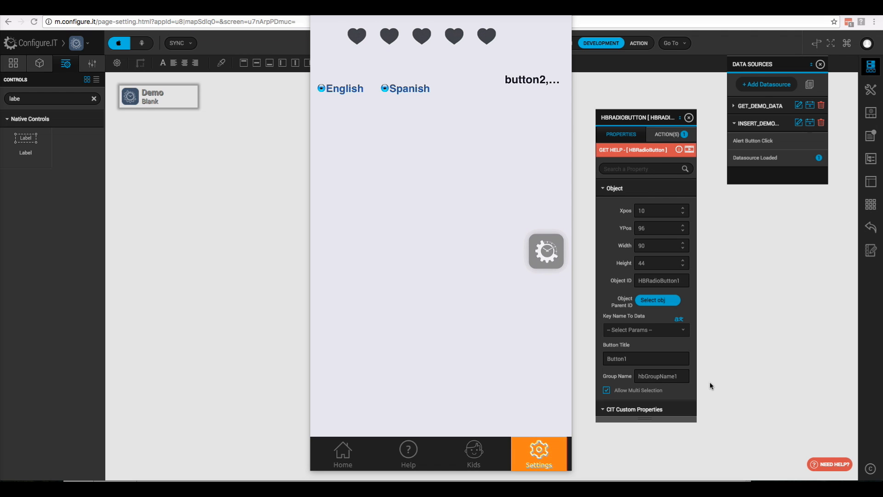
pyautogui.click(615, 433)
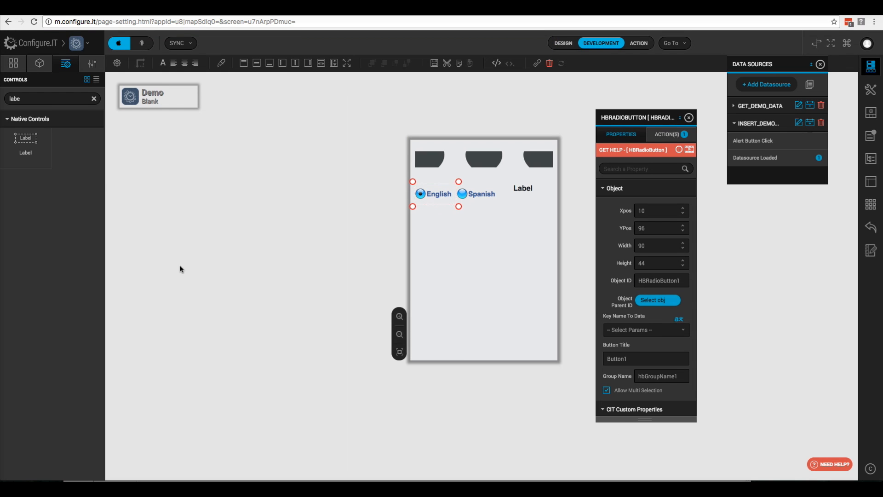
# - Find the Switch Control in the controls list and place it below the English radio button at about X 13, Y 165
pyautogui.click(35, 102)
pyautogui.doubleClick(36, 101)
pyautogui.write('switc')
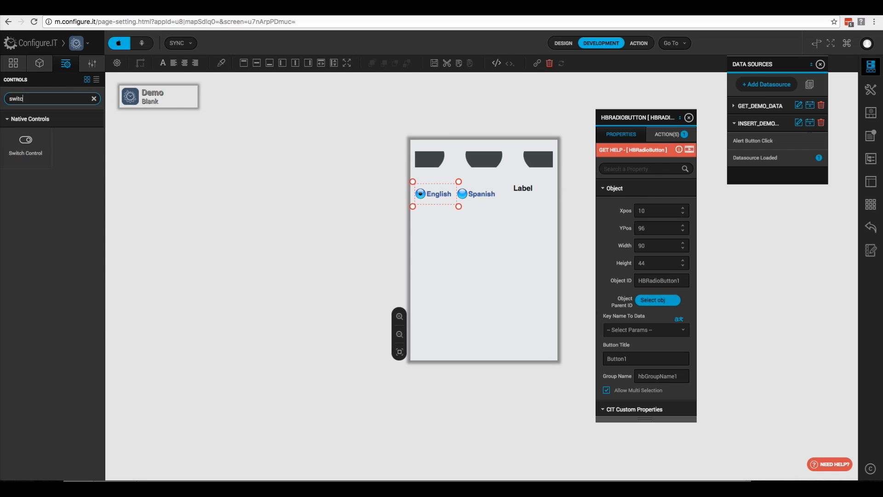
pyautogui.moveTo(23, 147); pyautogui.dragTo(434, 222)
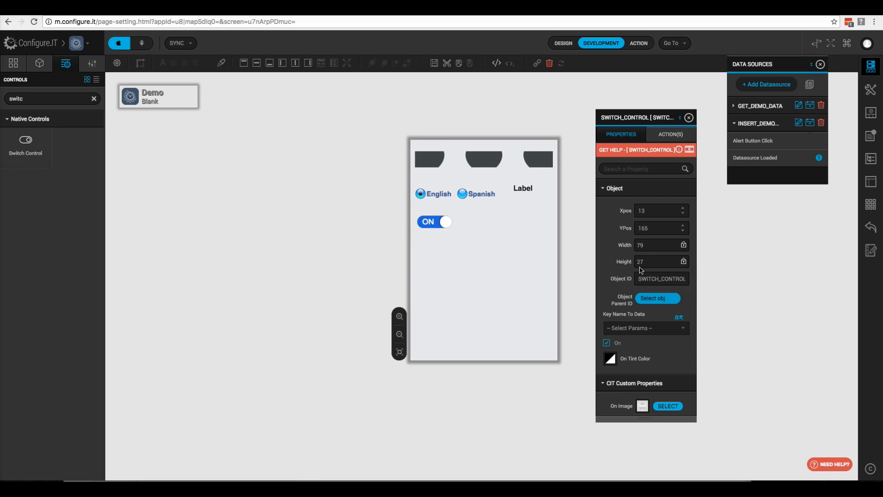
# - Toggle the switch control's On property off and back on
pyautogui.scroll(-3, 644, 276)
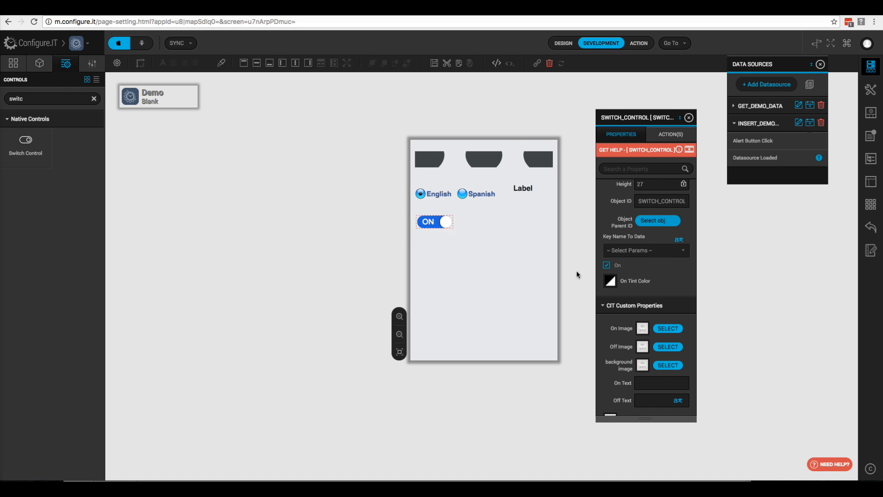
pyautogui.click(606, 265)
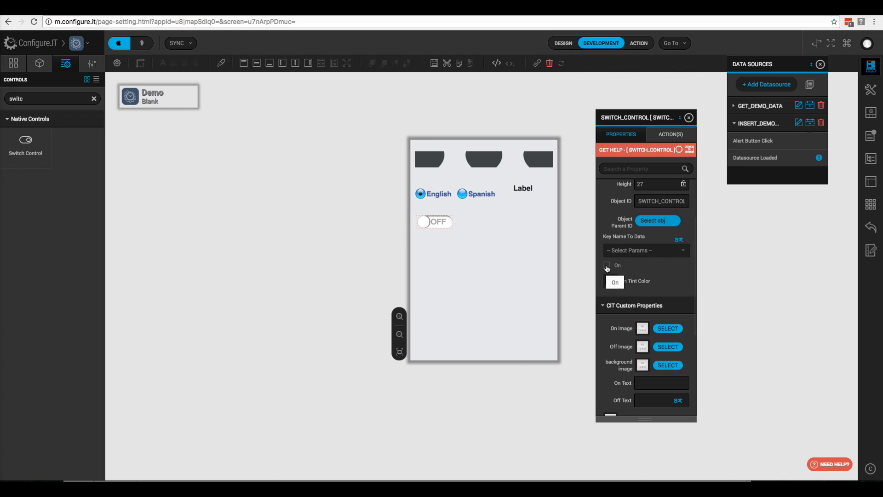
pyautogui.click(607, 265)
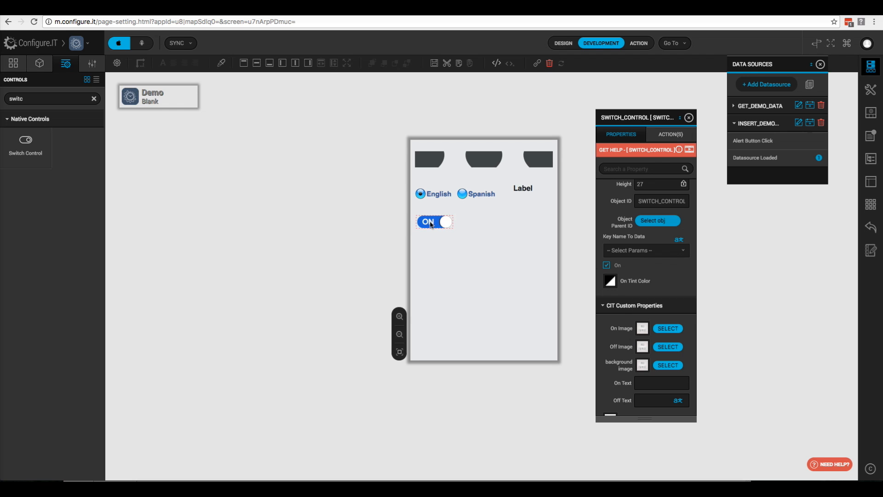
# - Set the switch control's On Tint Color to dark green (006400)
pyautogui.click(610, 281)
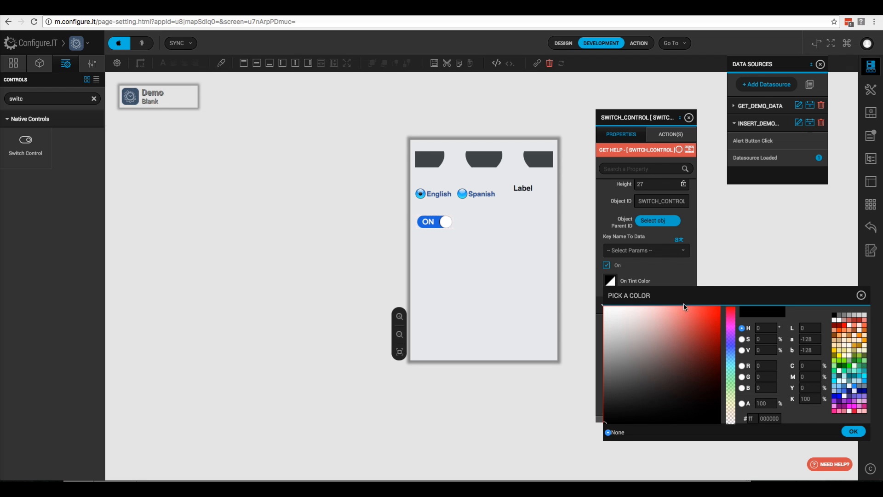
pyautogui.click(839, 367)
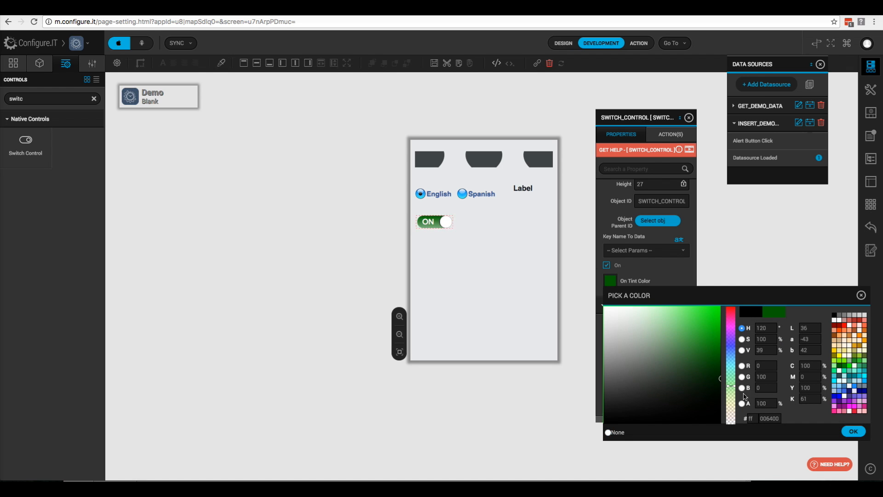
pyautogui.click(852, 434)
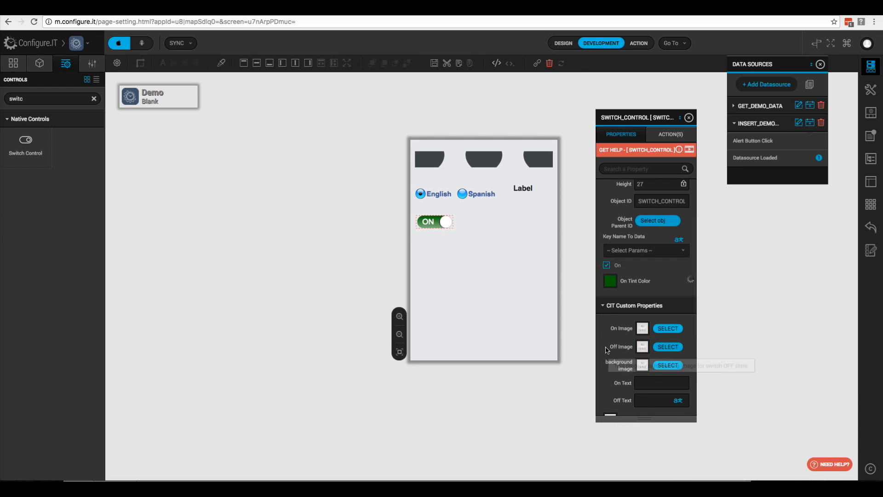
# - Set the switch control's On Text to "Go" in its custom properties
pyautogui.scroll(-1, 614, 350)
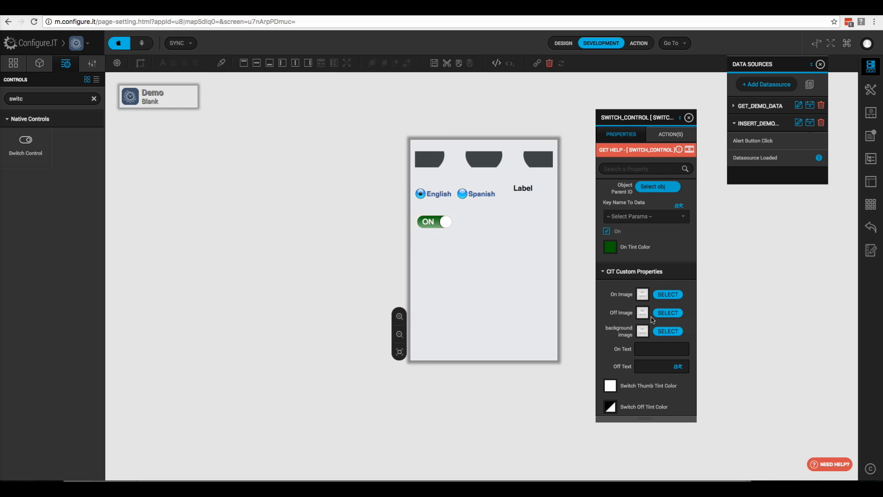
pyautogui.scroll(-1, 617, 356)
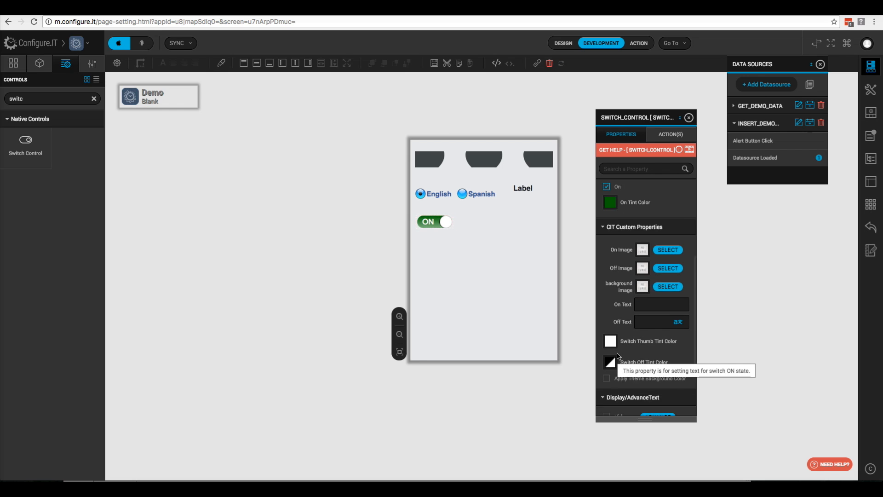
pyautogui.click(649, 303)
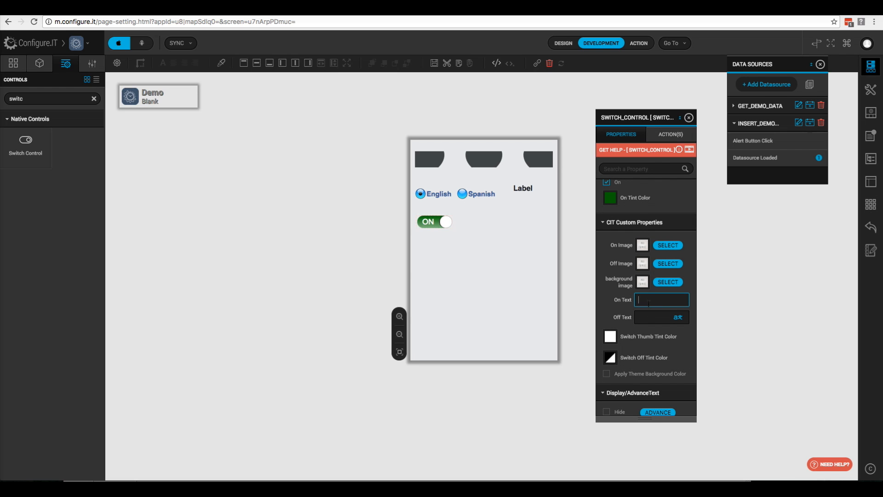
pyautogui.write('Go')
pyautogui.click(650, 317)
# - Set the switch control's Switch Thumb Tint Color to navy blue (000080) and its Switch Off Tint Color to red (ff0000)
pyautogui.click(610, 337)
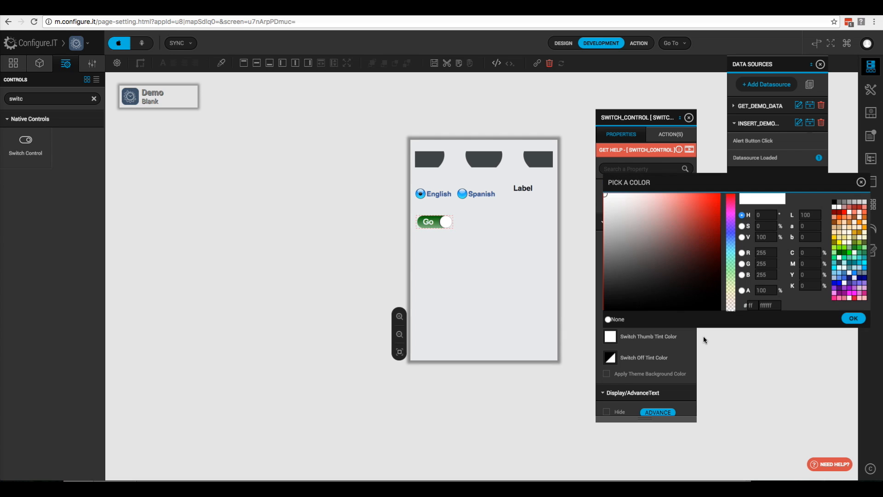
pyautogui.click(861, 282)
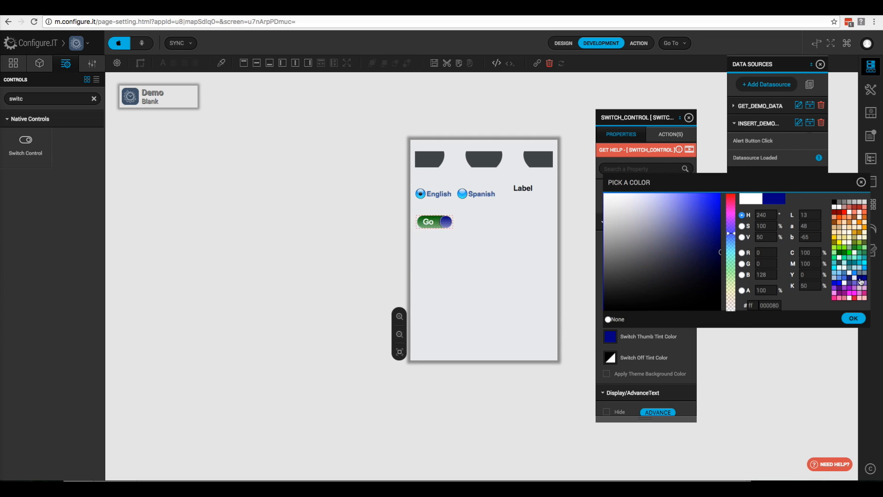
pyautogui.click(853, 317)
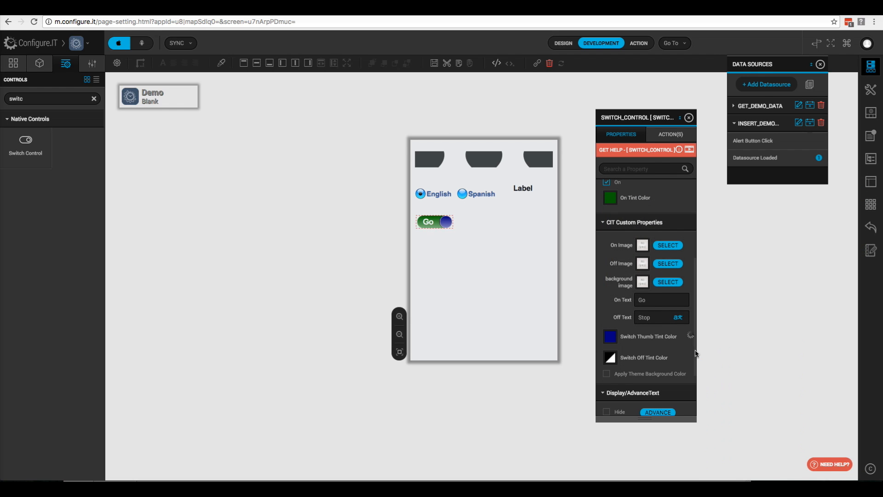
pyautogui.click(610, 357)
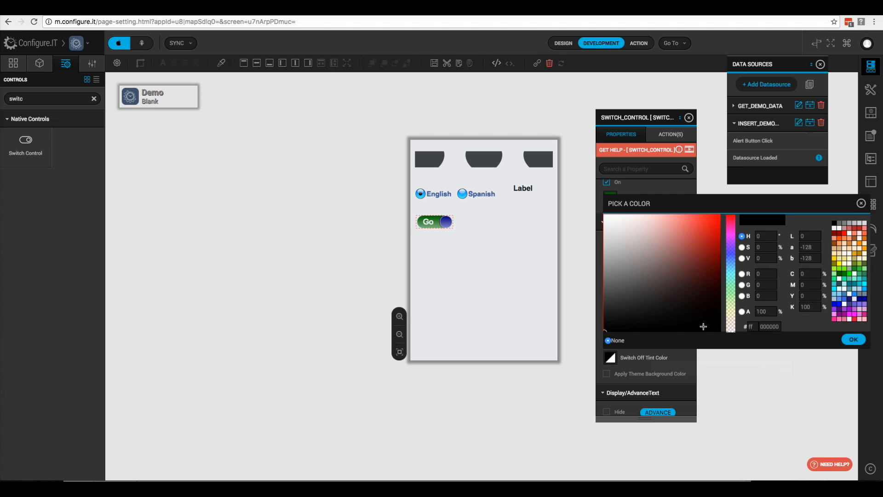
pyautogui.click(843, 234)
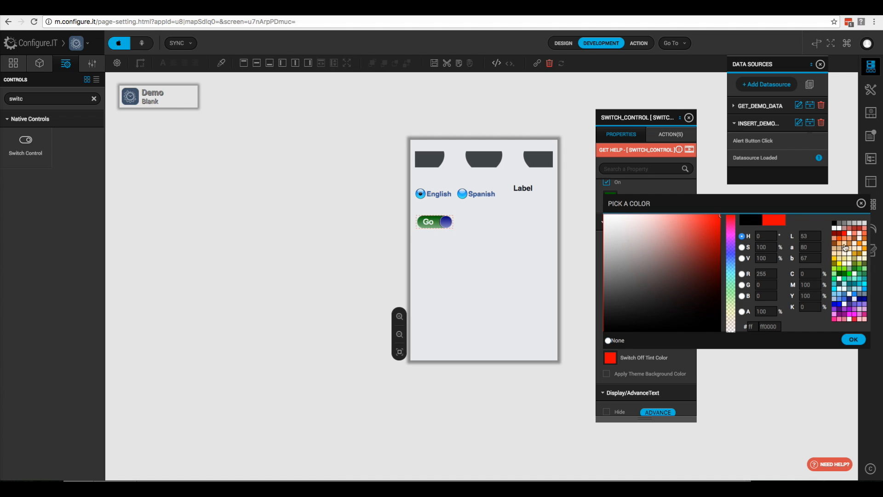
pyautogui.click(852, 341)
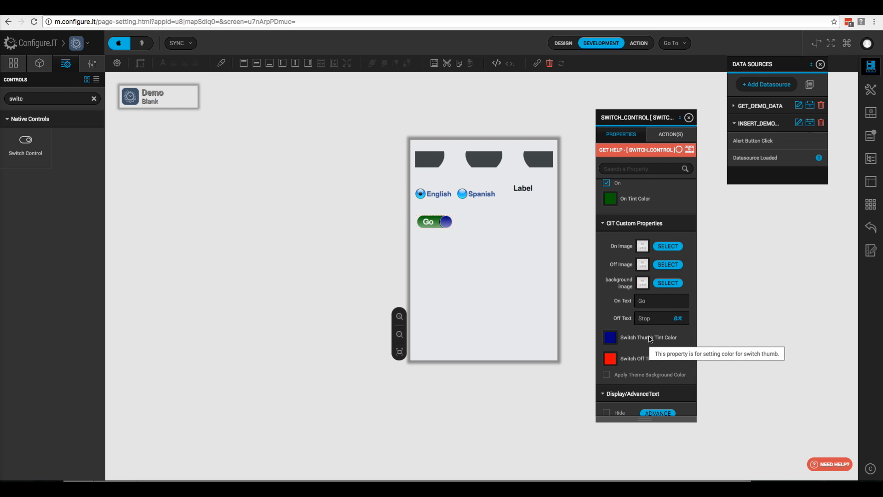
# - Define a Change Object Properties action for the switch control's Value Changed event
pyautogui.scroll(4, 650, 339)
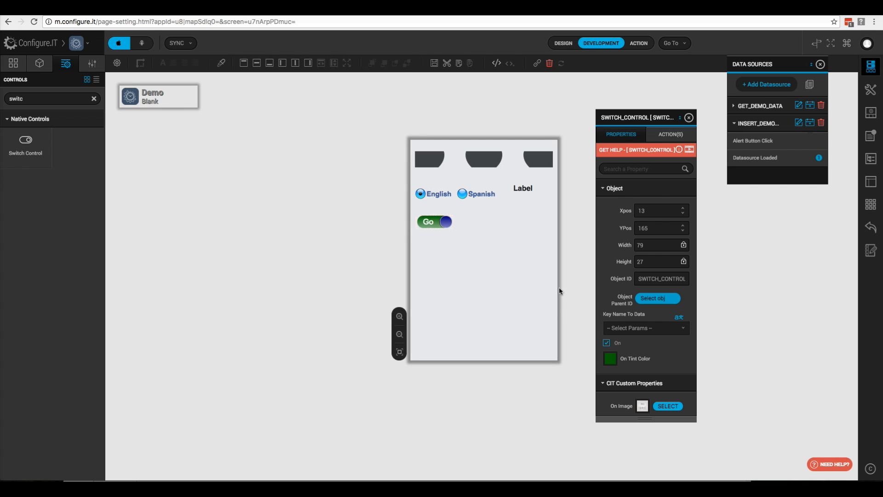
pyautogui.click(668, 137)
pyautogui.moveTo(611, 193)
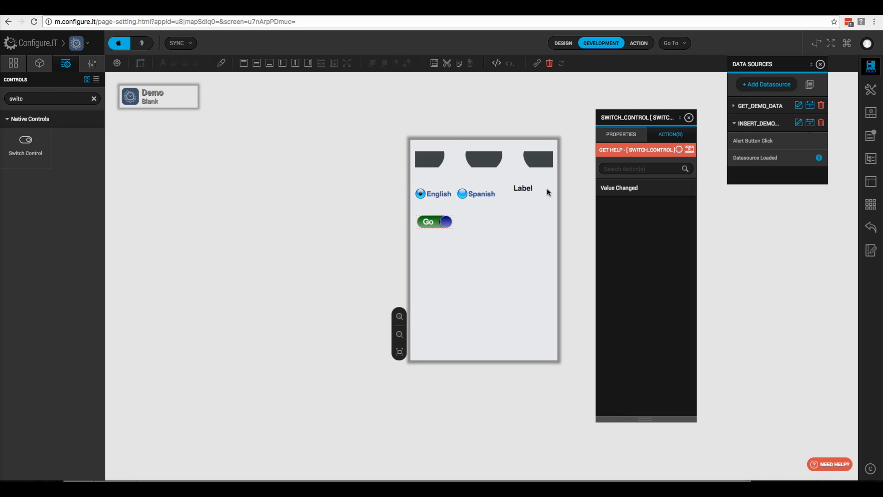
pyautogui.click(618, 188)
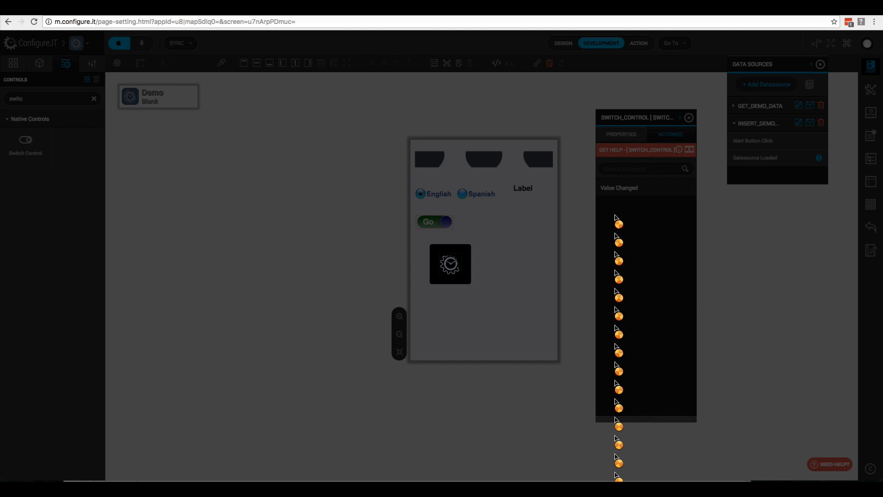
pyautogui.click(391, 176)
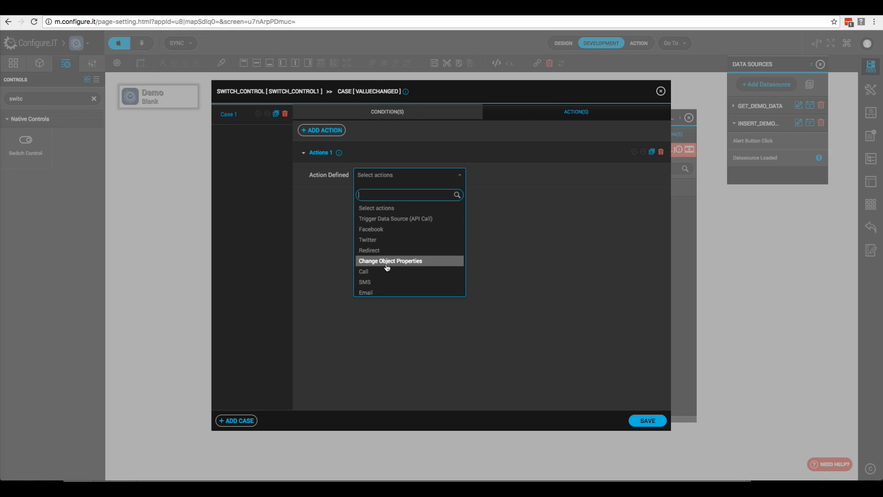
pyautogui.click(387, 261)
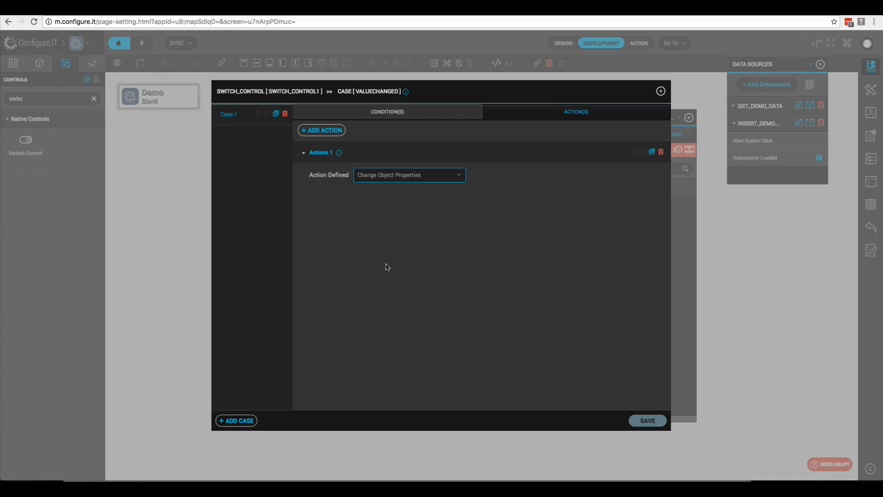
# - Target the Value property of LABEL1 in the Change Object Properties action
pyautogui.click(329, 226)
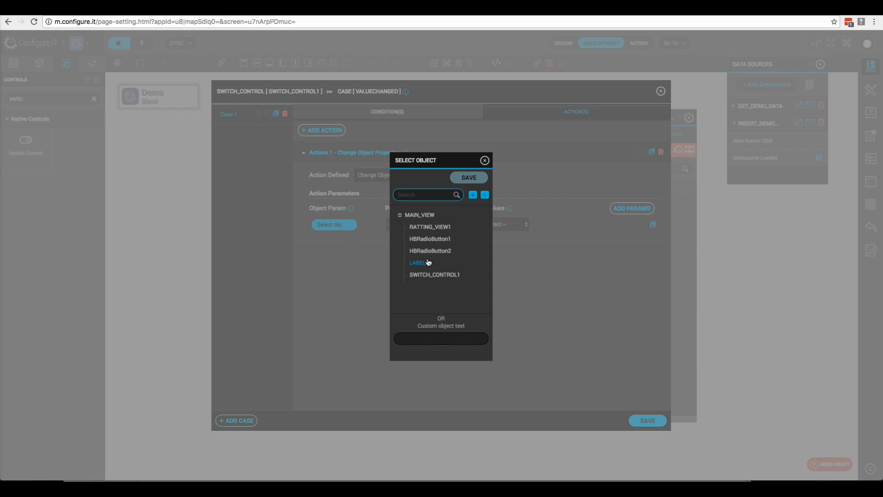
pyautogui.click(419, 263)
pyautogui.click(468, 178)
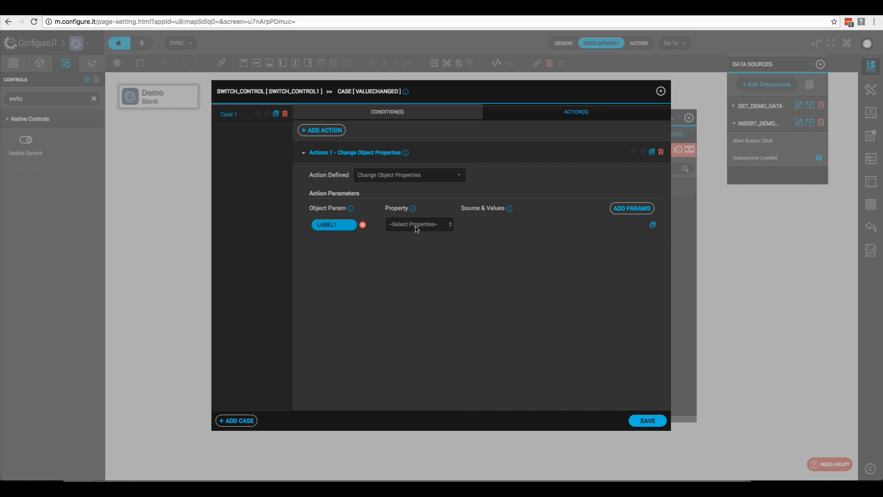
pyautogui.click(416, 226)
pyautogui.click(403, 240)
# - Use the form object SWITCH_CONTROL1 as the source of the label's value and save the Value Changed event
pyautogui.click(496, 230)
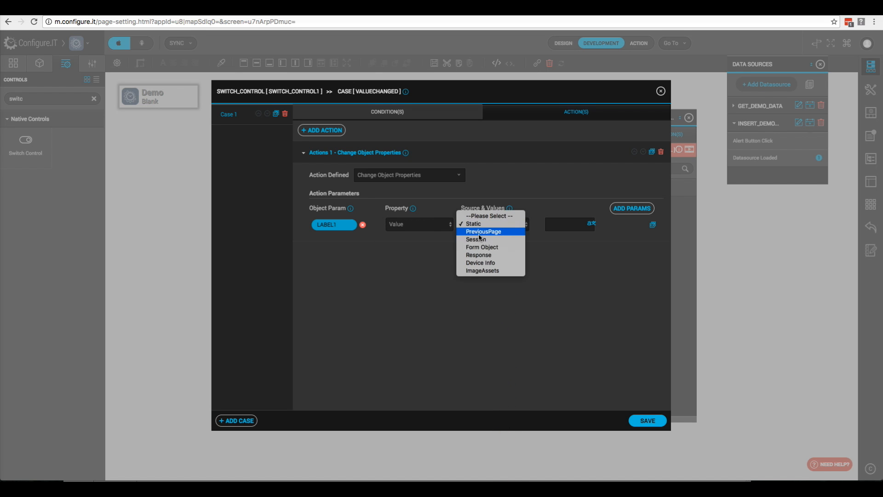
pyautogui.click(494, 247)
pyautogui.click(556, 226)
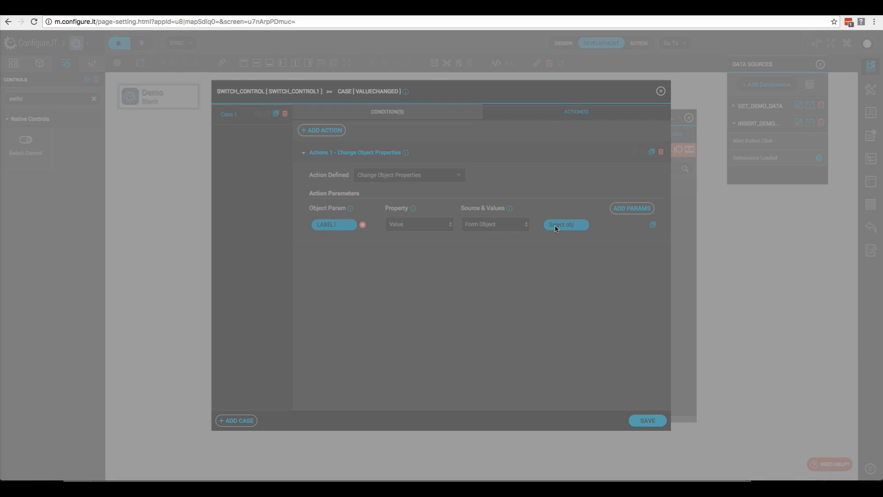
pyautogui.click(432, 275)
pyautogui.click(466, 180)
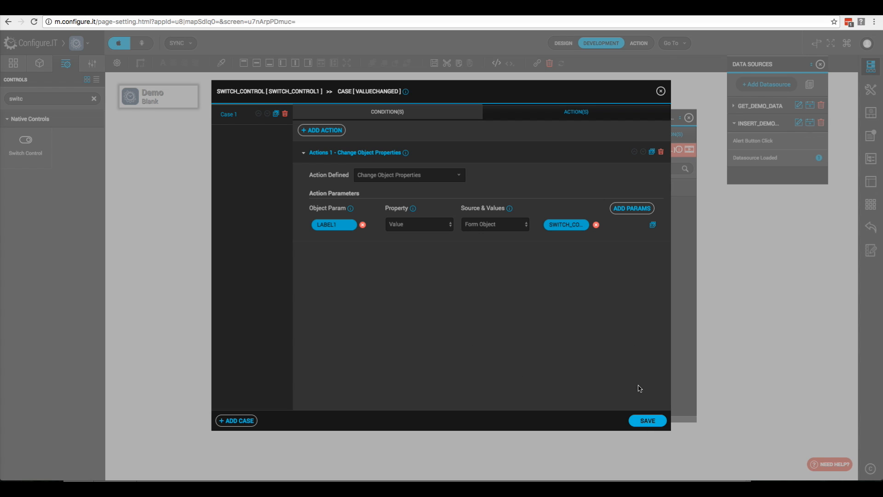
pyautogui.click(648, 422)
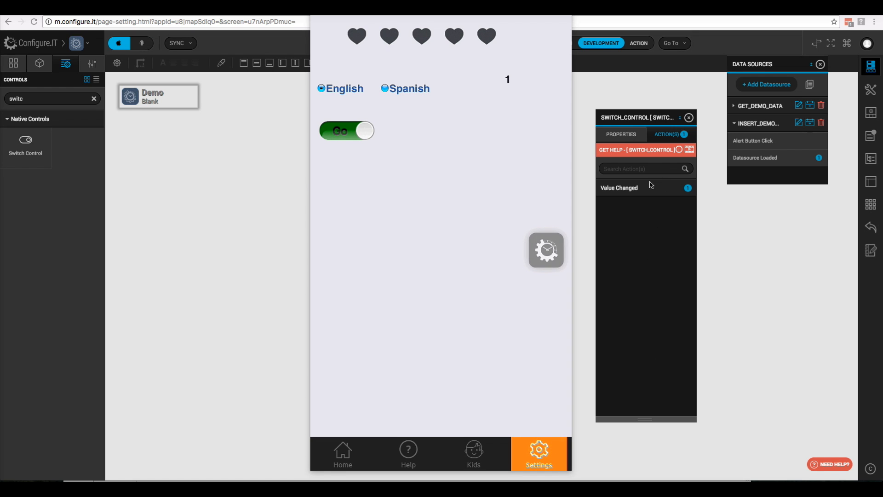
# - Add a second case to the switch's Value Changed event that triggers the local datasource GET_DEMO_DATA
pyautogui.click(626, 188)
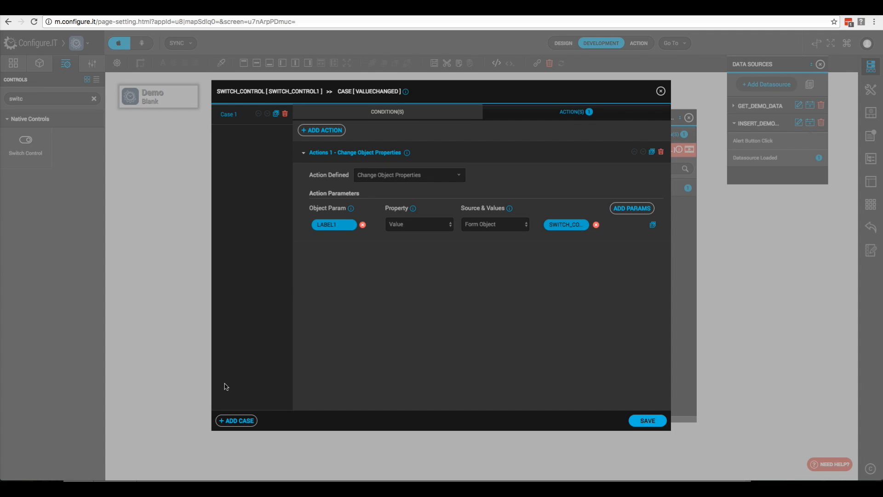
pyautogui.click(237, 420)
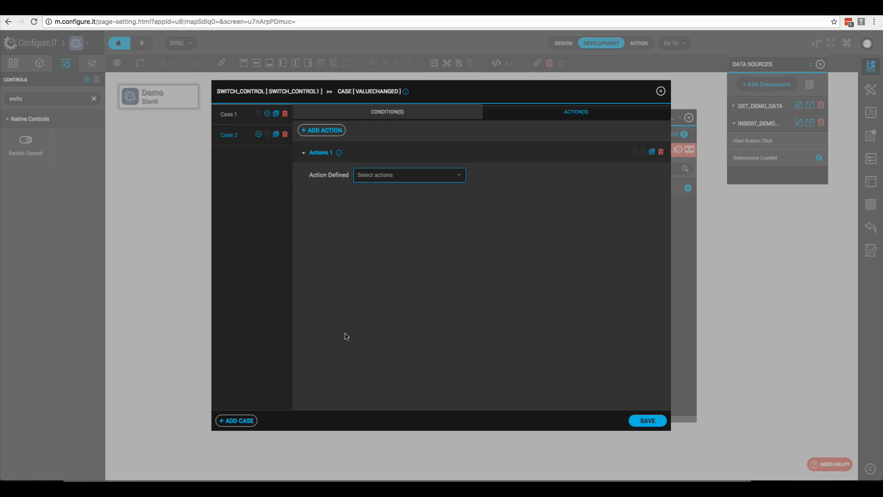
pyautogui.click(379, 177)
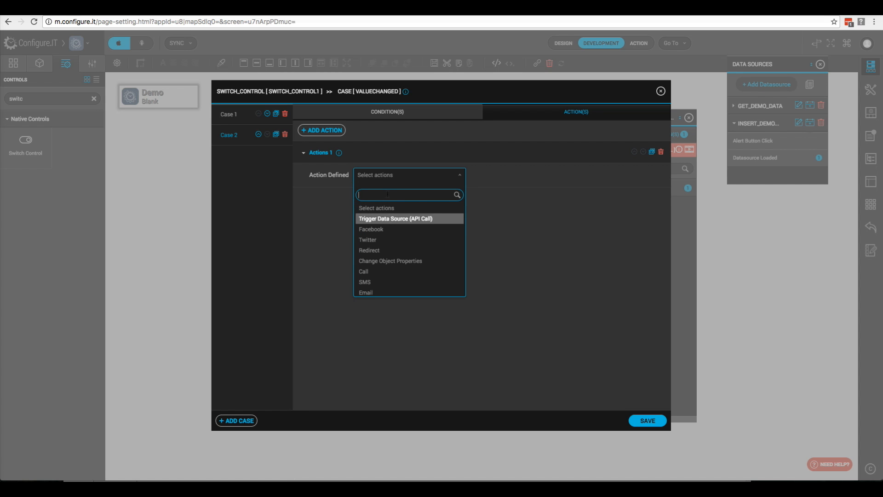
pyautogui.write('api')
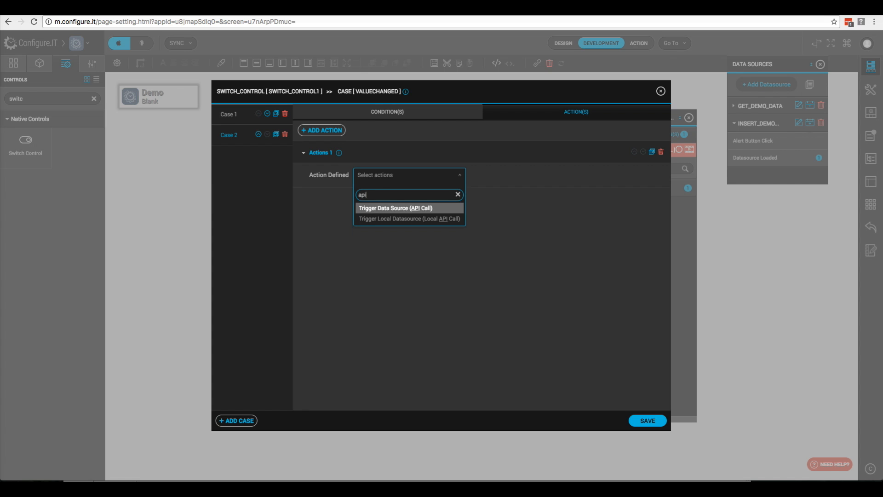
pyautogui.click(410, 219)
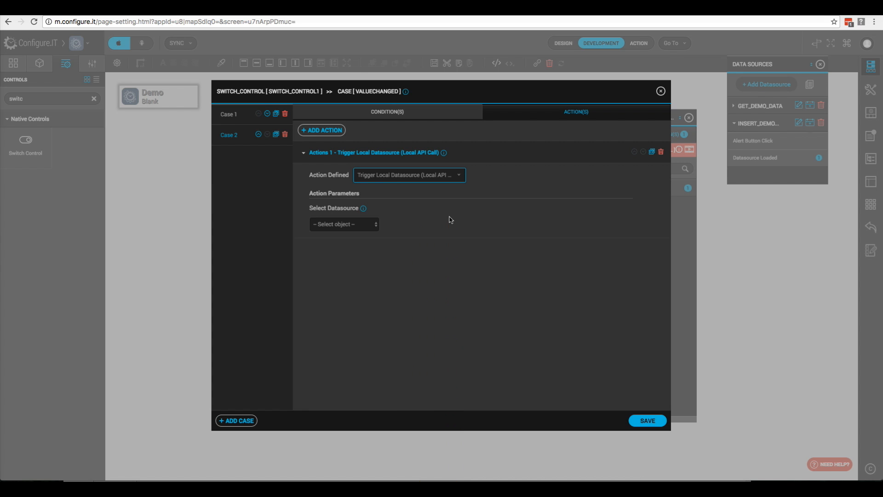
pyautogui.click(354, 229)
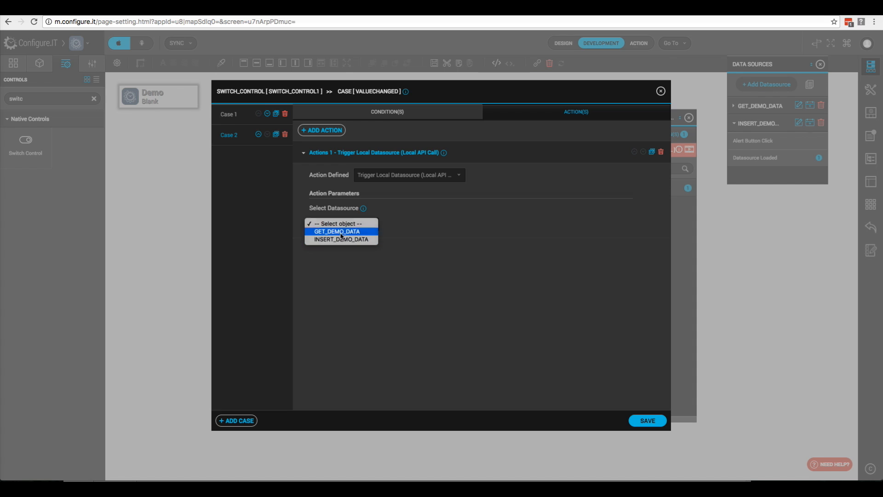
pyautogui.click(340, 231)
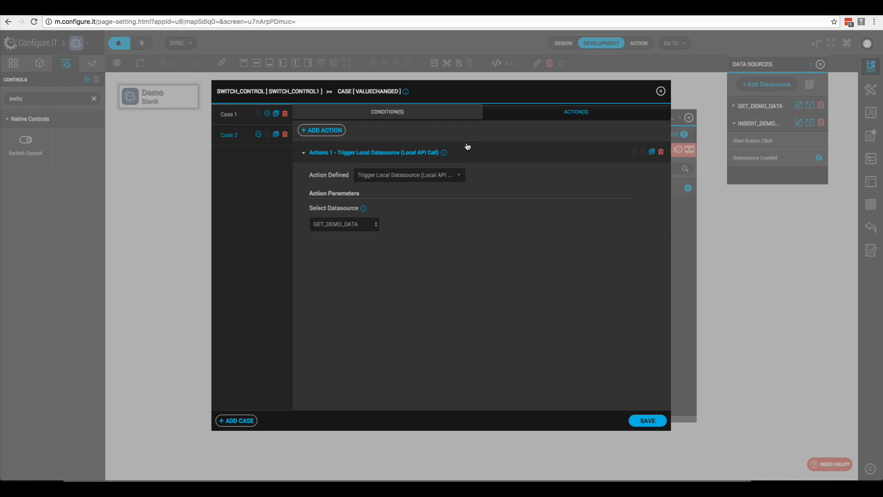
# - Add a condition to Case 2 requiring form object SWITCH_CONTROL1 to equal the static value 1, and save the event
pyautogui.click(381, 115)
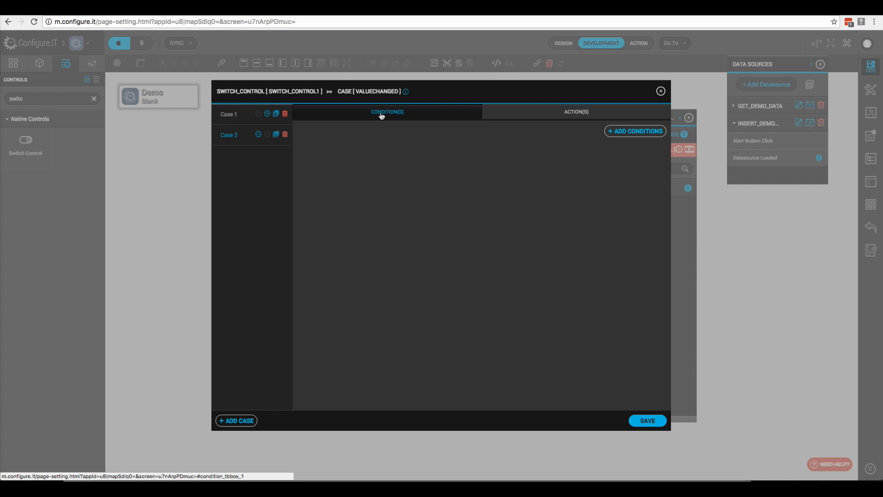
pyautogui.click(635, 131)
pyautogui.click(322, 181)
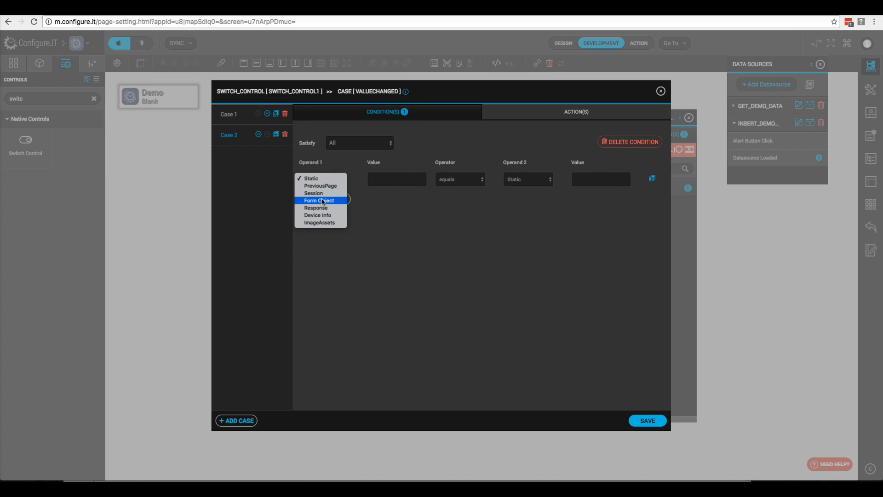
pyautogui.click(324, 201)
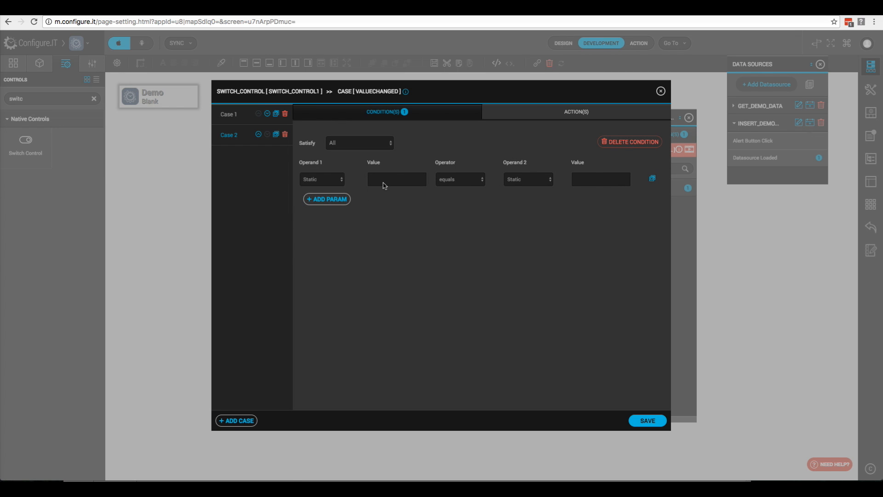
pyautogui.click(384, 183)
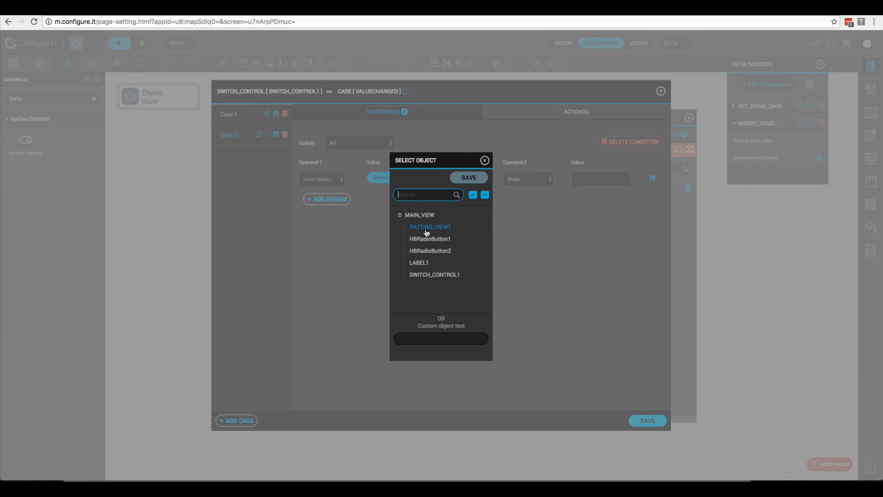
pyautogui.click(435, 275)
pyautogui.click(468, 179)
pyautogui.click(600, 183)
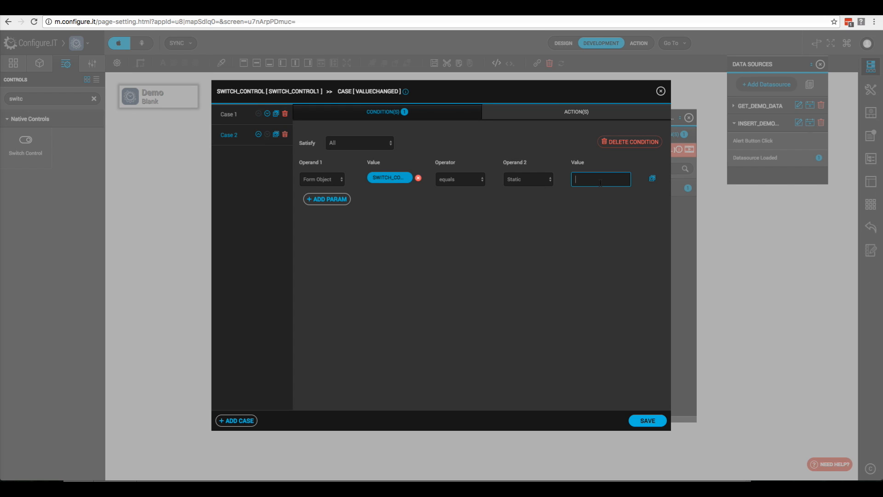
pyautogui.write('1')
pyautogui.click(647, 420)
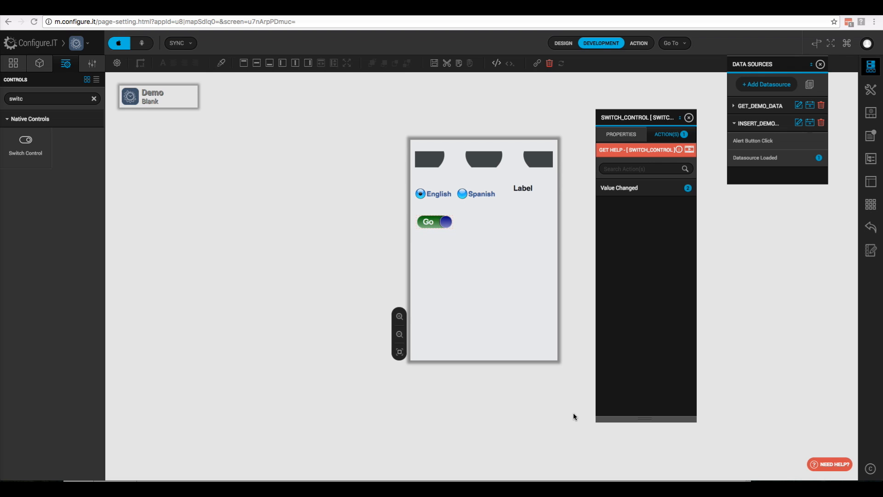
# - Find the Segment Controller in the controls list and place it below the switch at about X 84, Y 221
pyautogui.doubleClick(20, 98)
pyautogui.write('seg')
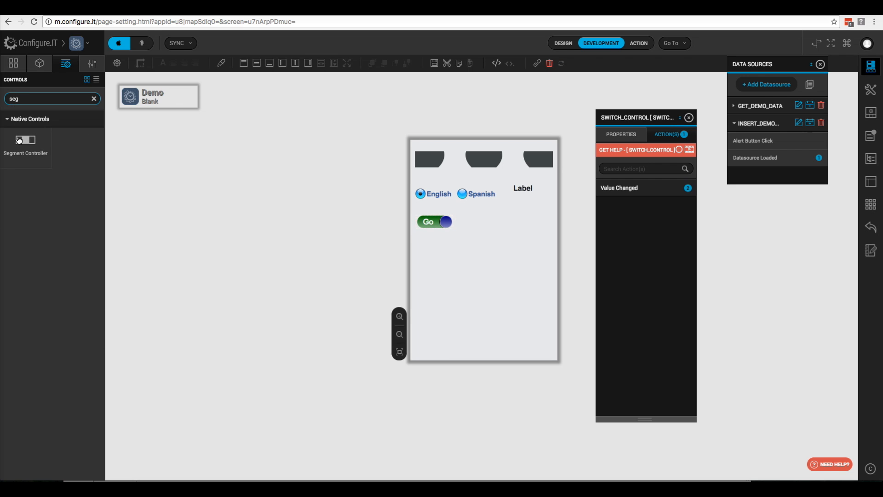
pyautogui.moveTo(18, 140); pyautogui.dragTo(481, 255)
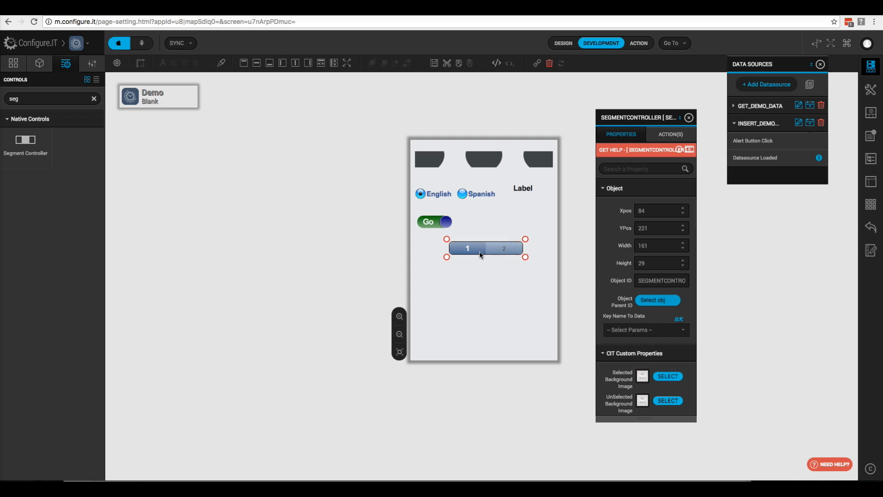
# - Set the segment controller's X position to 10 and its width to 300
pyautogui.click(650, 211)
pyautogui.write('10')
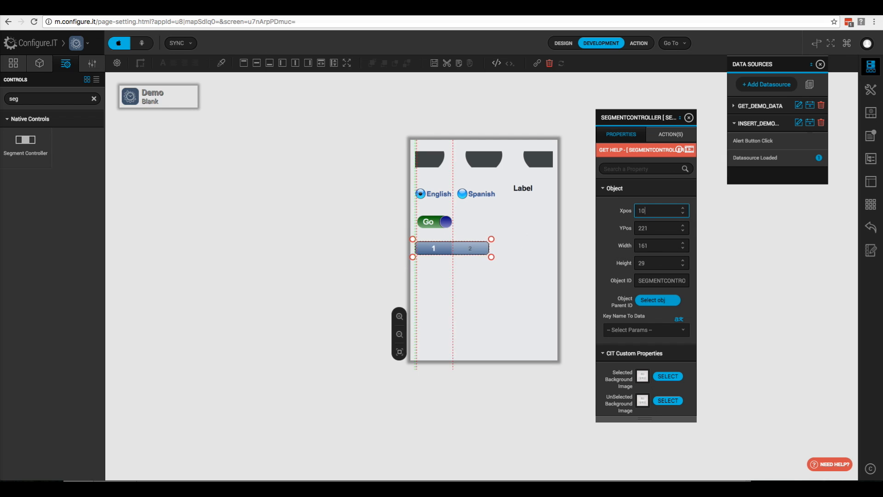
pyautogui.press('Tab')
pyautogui.press('Tab')
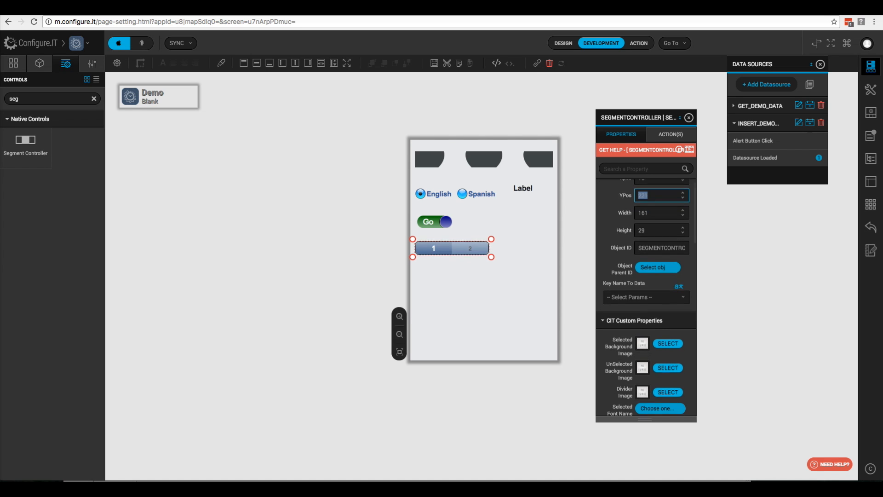
pyautogui.write('300')
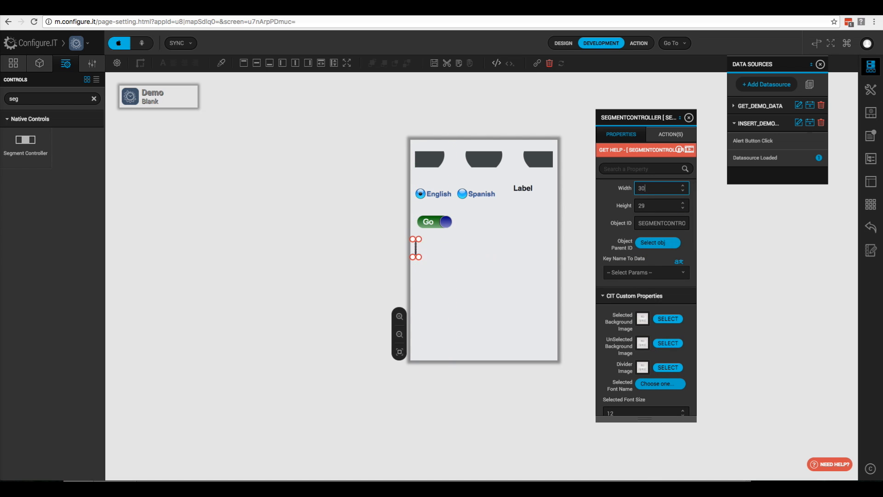
# - Set the segment controller's selected font to HelveticaNeue-Bold with a selected font size of 18
pyautogui.press('Tab')
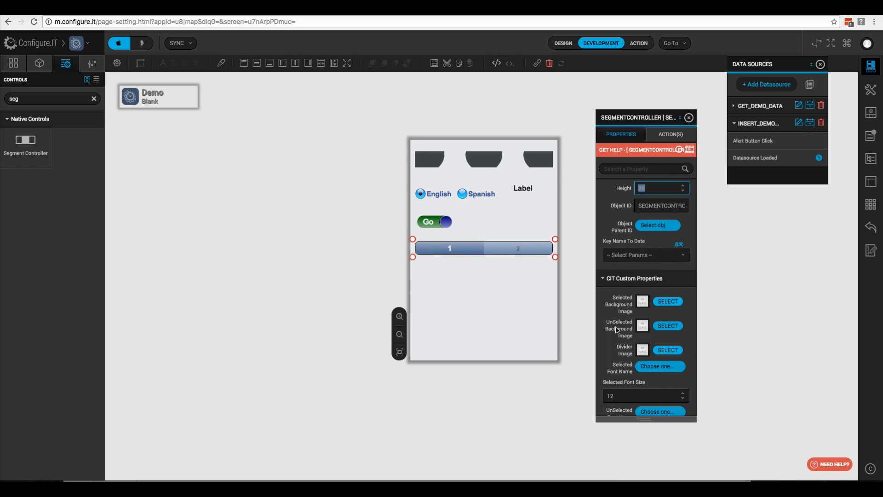
pyautogui.scroll(-3, 617, 330)
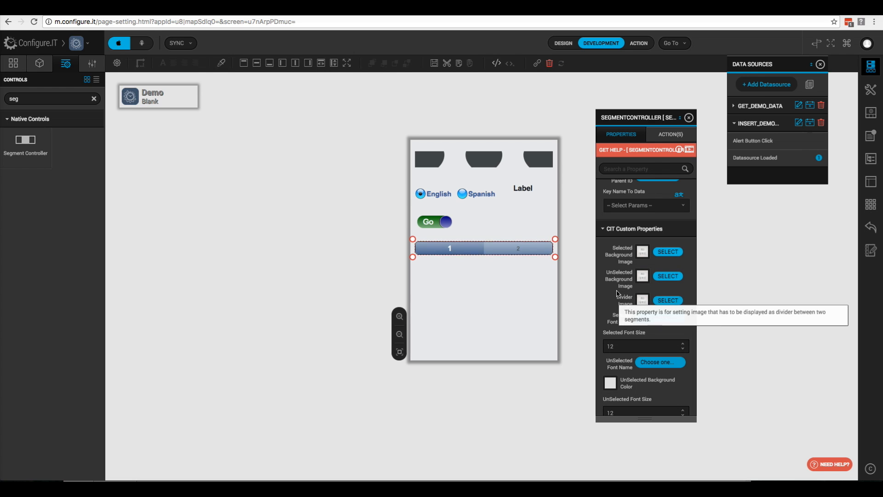
pyautogui.scroll(-1, 611, 292)
pyautogui.scroll(1, 612, 293)
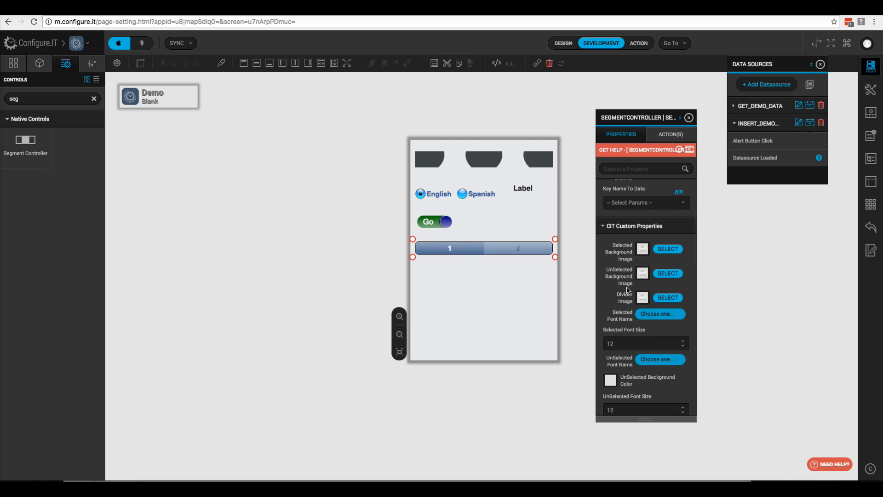
pyautogui.scroll(-1, 615, 294)
pyautogui.scroll(1, 616, 297)
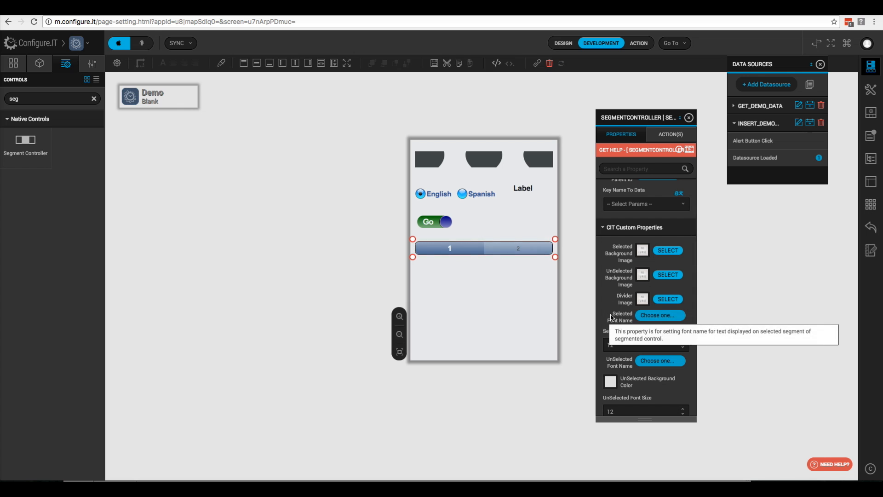
pyautogui.scroll(-1, 612, 313)
pyautogui.scroll(-1, 611, 313)
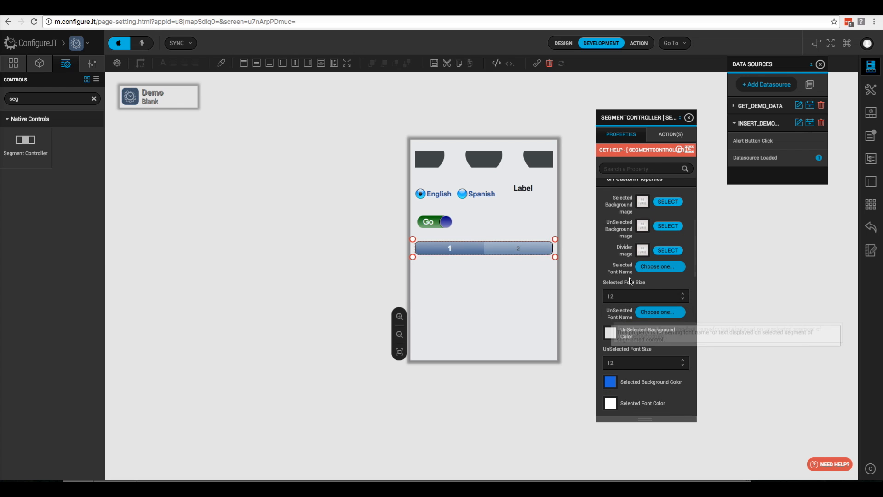
pyautogui.click(660, 267)
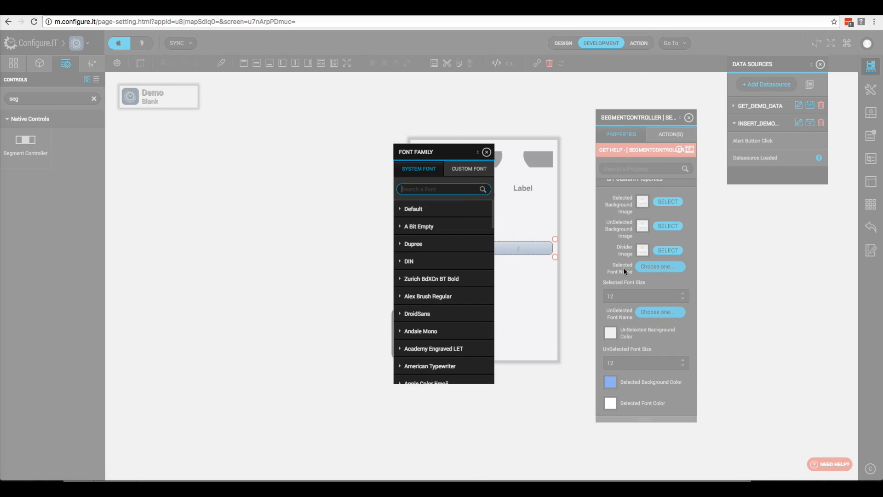
pyautogui.write('n')
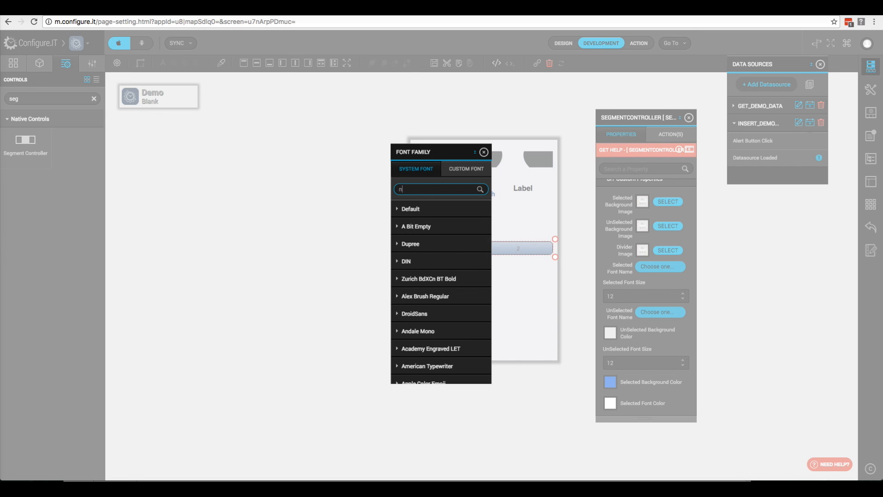
pyautogui.write('eue')
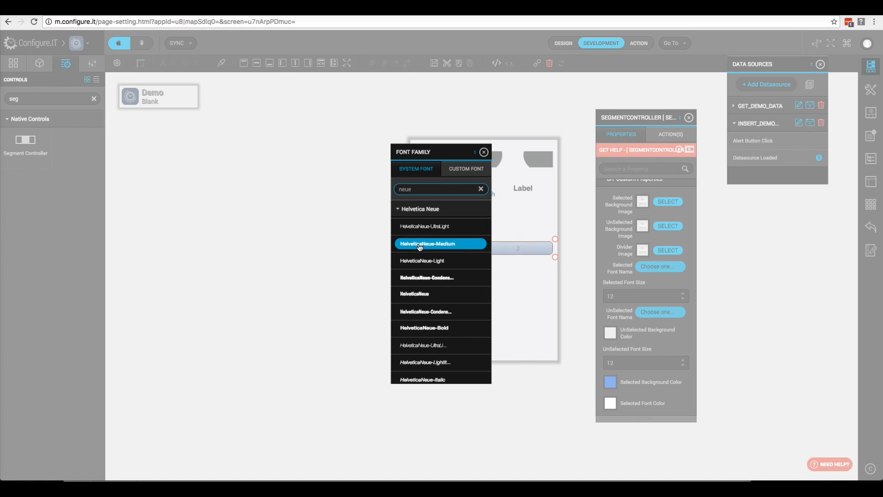
pyautogui.click(422, 327)
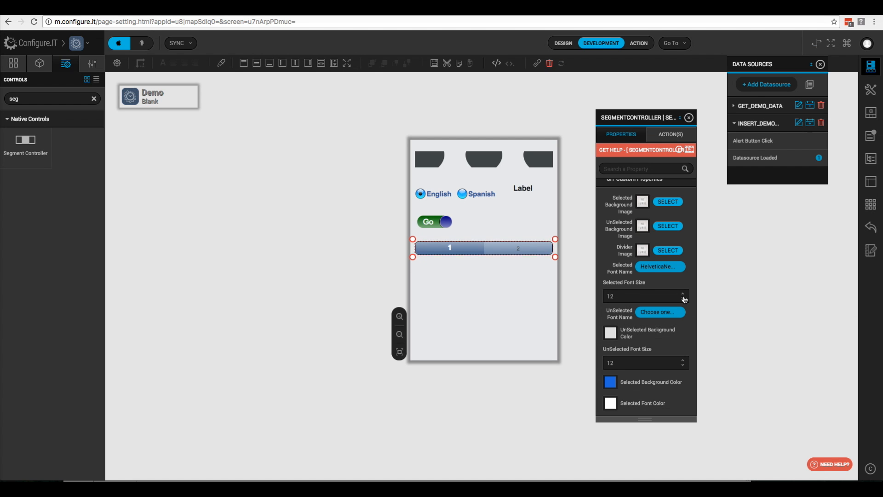
pyautogui.click(683, 294)
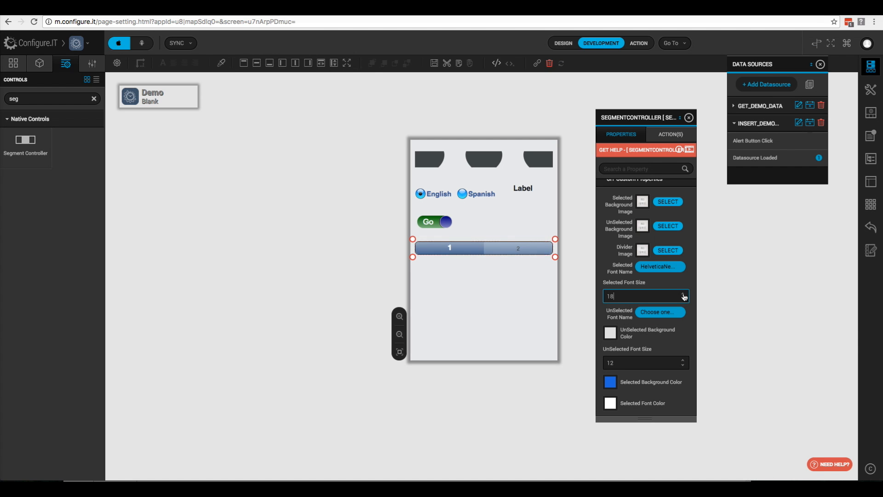
# - Set the unselected segments' font to HelveticaNeue-Light and their background color to the gray a9a9a9
pyautogui.click(660, 317)
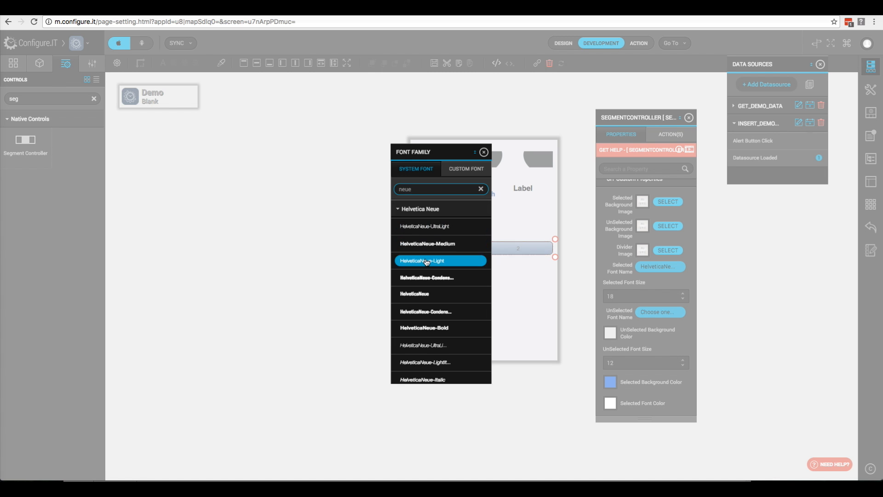
pyautogui.click(423, 258)
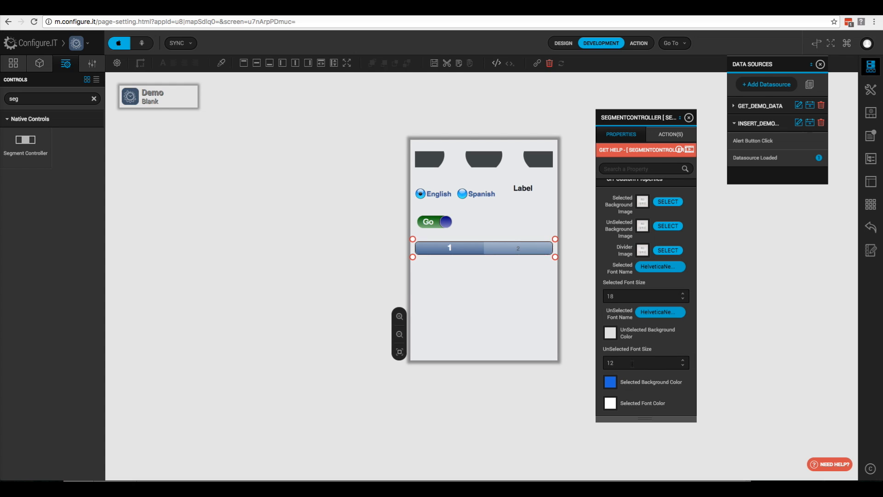
pyautogui.click(612, 338)
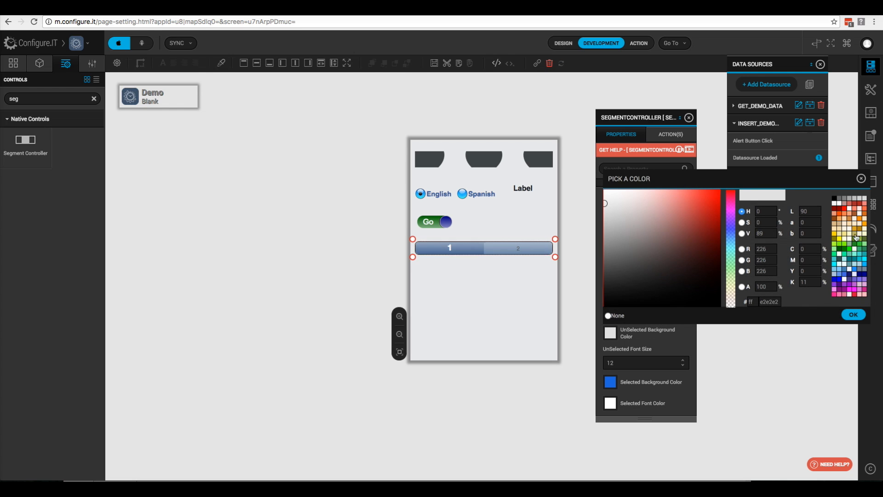
pyautogui.click(850, 201)
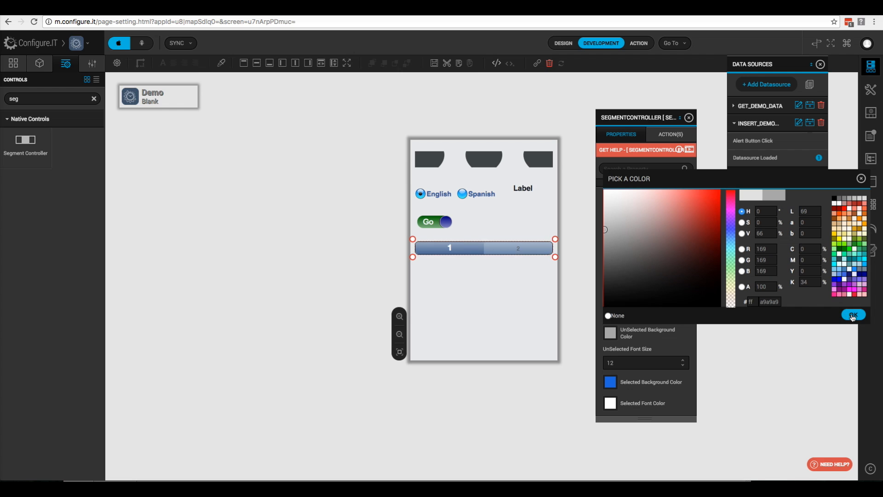
pyautogui.click(853, 314)
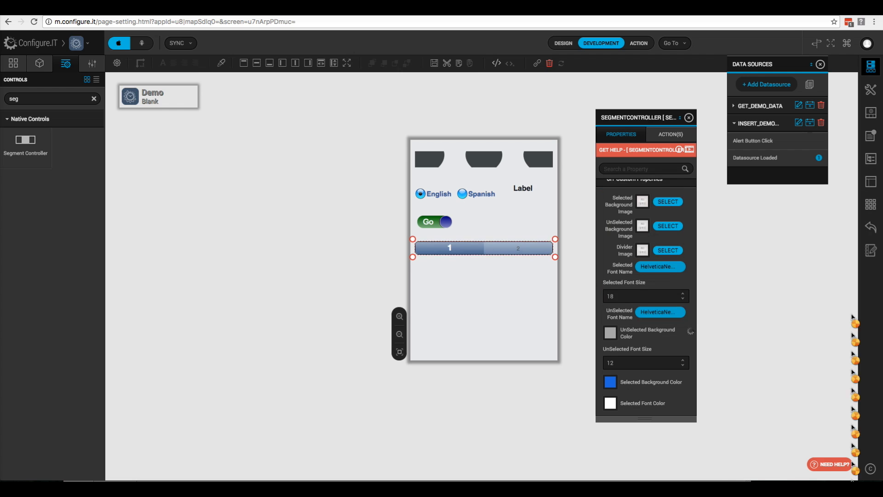
# - Change the segment controller's selected background color to red
pyautogui.click(616, 385)
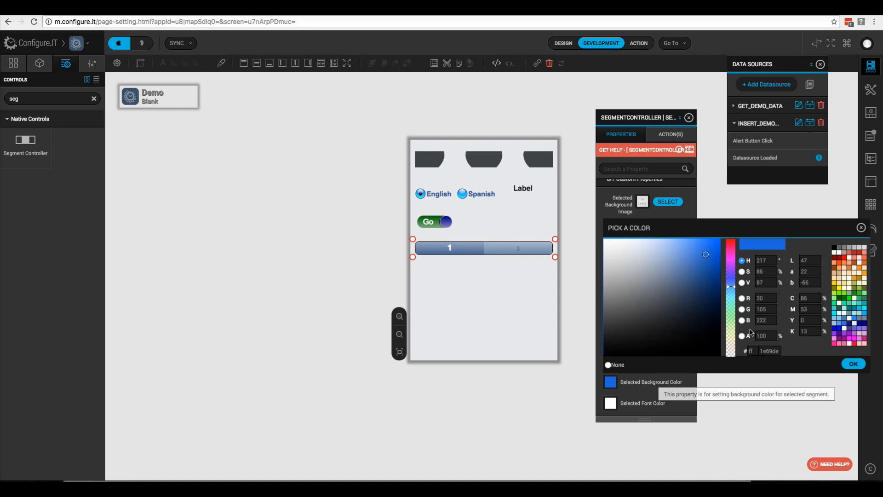
pyautogui.click(843, 261)
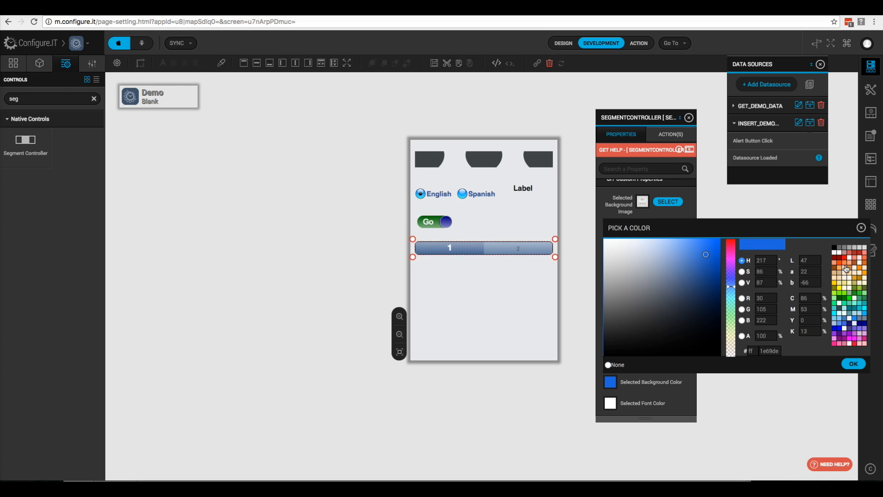
pyautogui.click(853, 363)
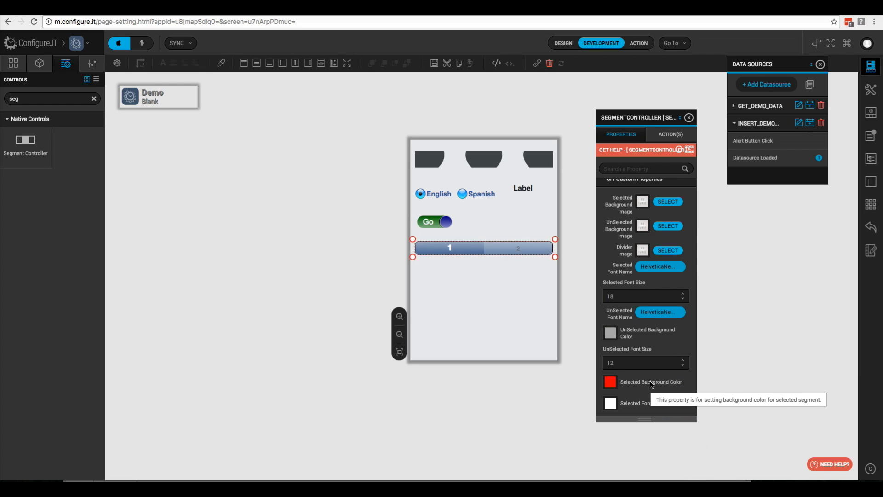
# - Change the segment controller's unselected font color to white (ffffff)
pyautogui.scroll(-2, 651, 385)
pyautogui.scroll(-1, 651, 385)
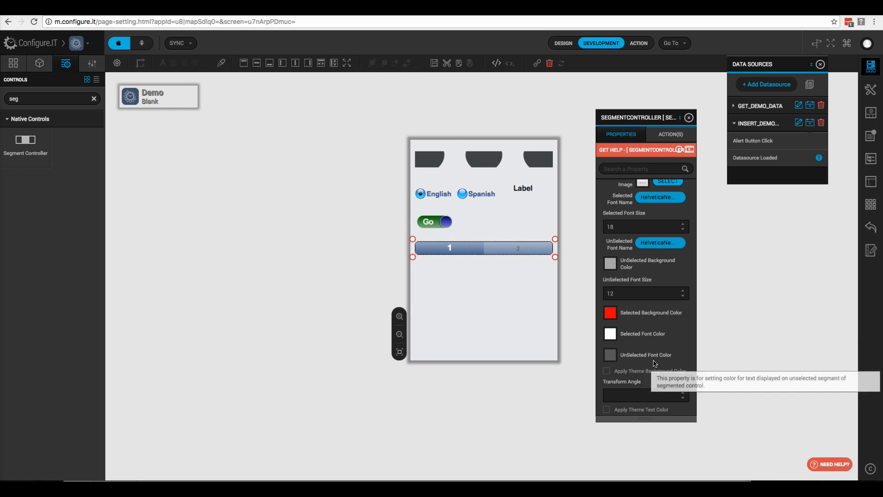
pyautogui.click(610, 354)
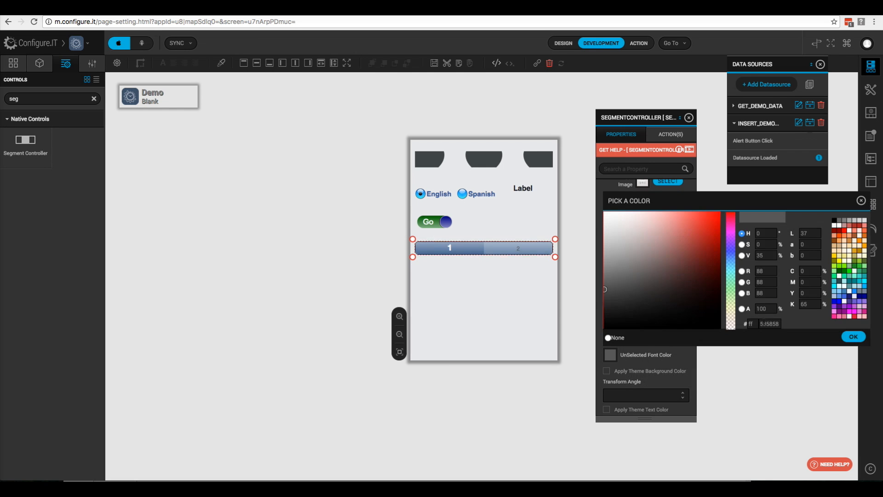
pyautogui.click(839, 226)
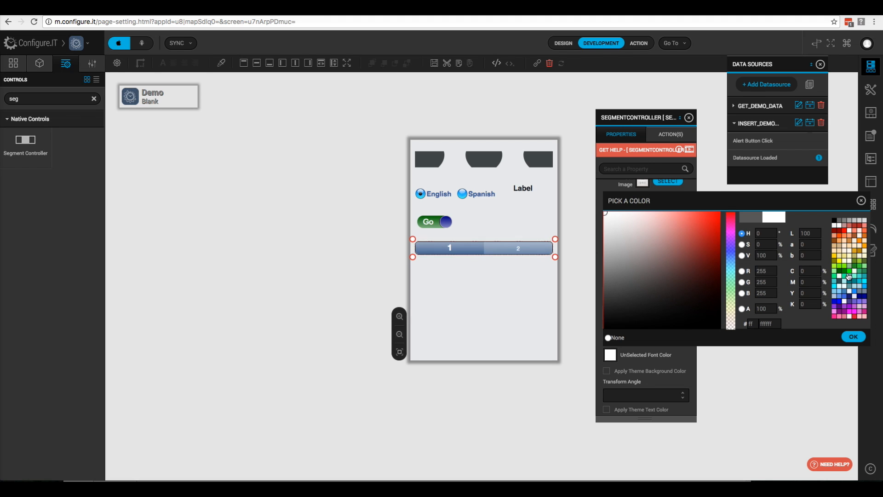
pyautogui.click(854, 336)
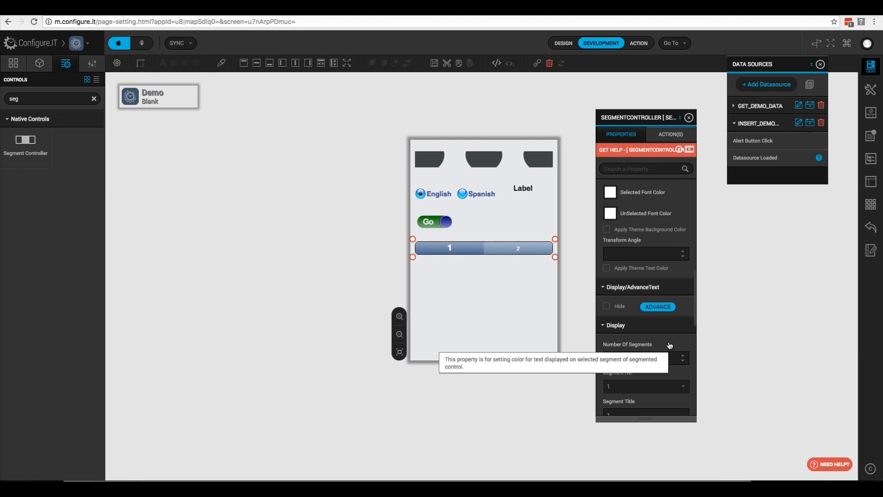
# - Set the number of segments to 3 and title segment 1 "View 1"
pyautogui.scroll(-1, 670, 345)
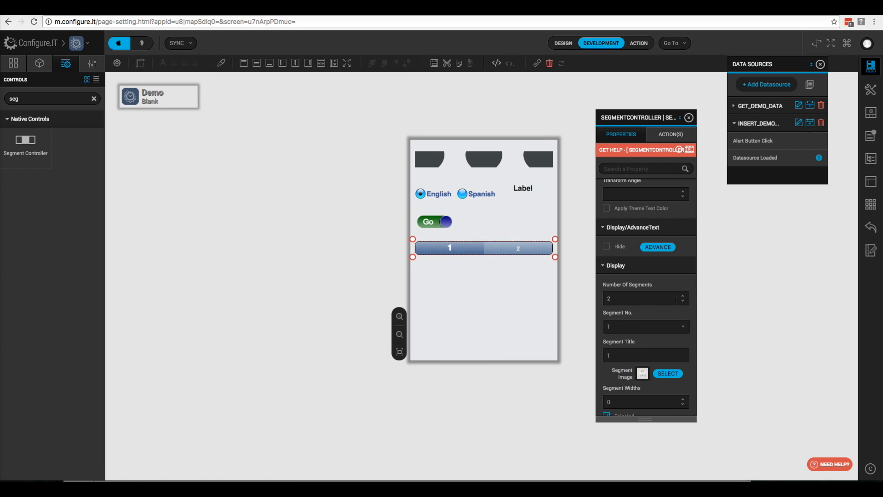
pyautogui.click(683, 297)
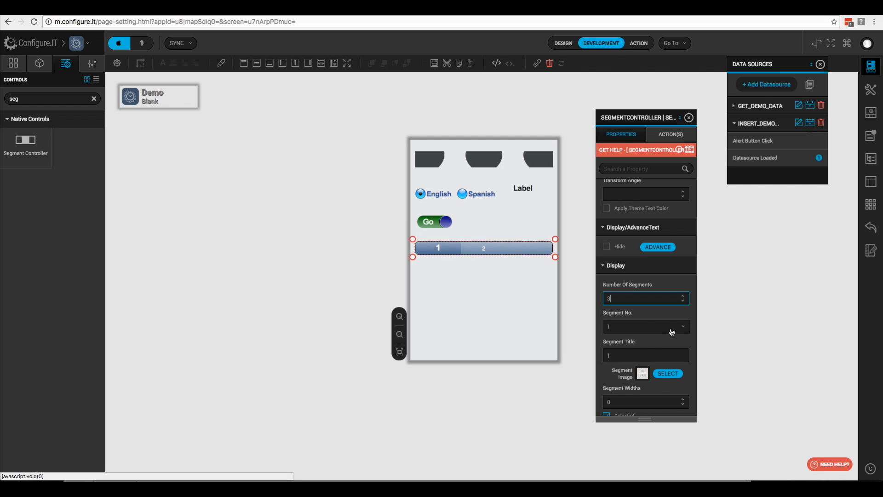
pyautogui.click(685, 328)
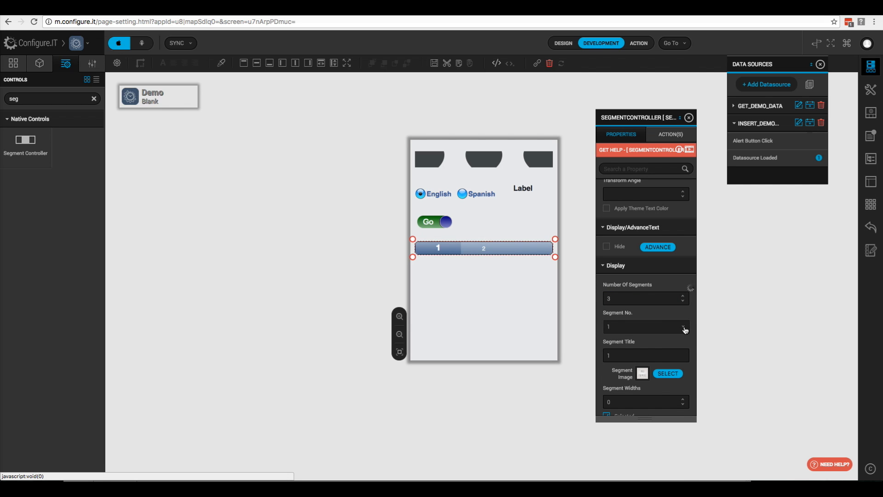
pyautogui.click(686, 329)
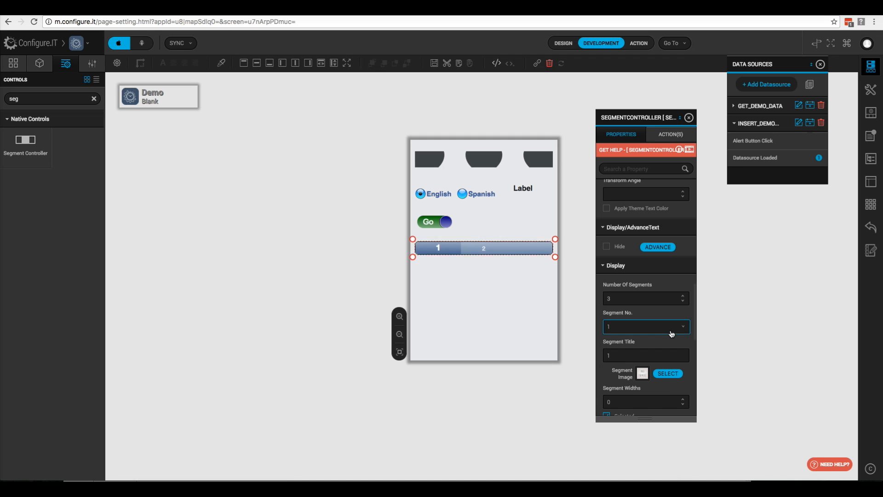
pyautogui.scroll(-2, 631, 349)
pyautogui.scroll(-1, 631, 343)
pyautogui.click(621, 286)
pyautogui.write('View 1')
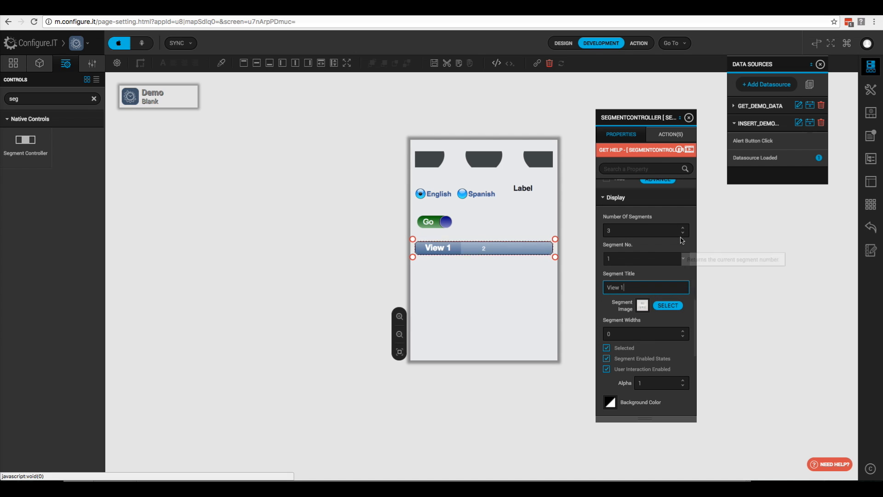
# - Switch to segment 2 of the segment controller and title it "View 2"
pyautogui.click(681, 258)
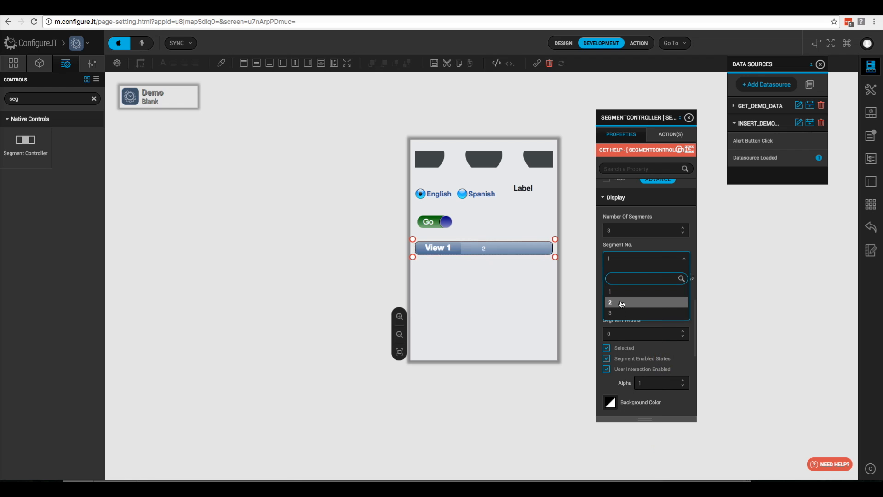
pyautogui.click(621, 306)
pyautogui.click(624, 288)
pyautogui.write('View 2')
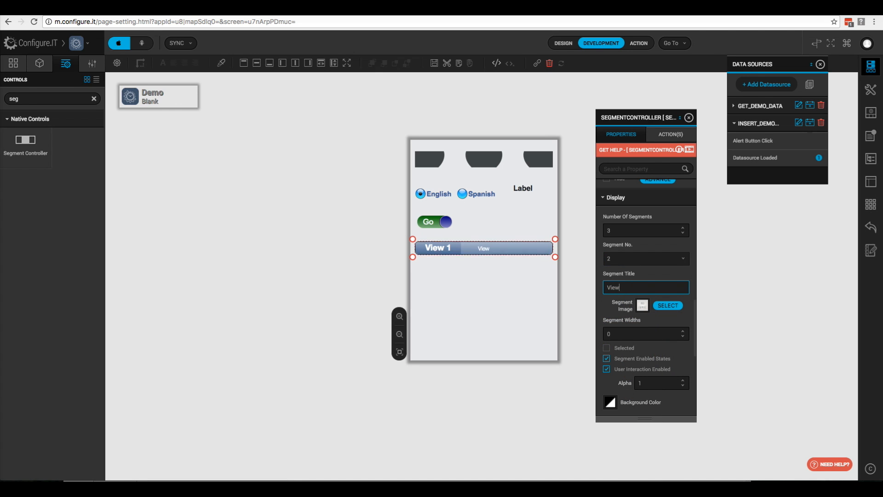
# - Switch to segment 3 of the segment controller and title it "View 3"
pyautogui.click(679, 258)
pyautogui.click(619, 314)
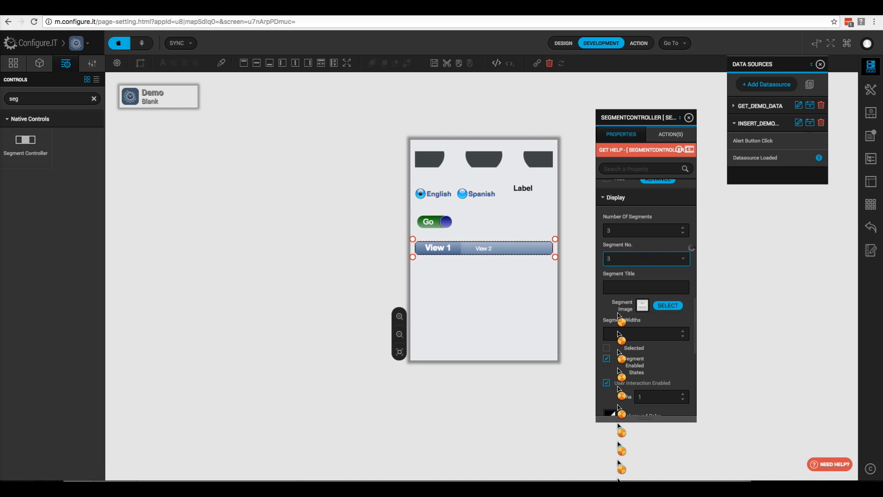
pyautogui.click(619, 289)
pyautogui.write('View 3')
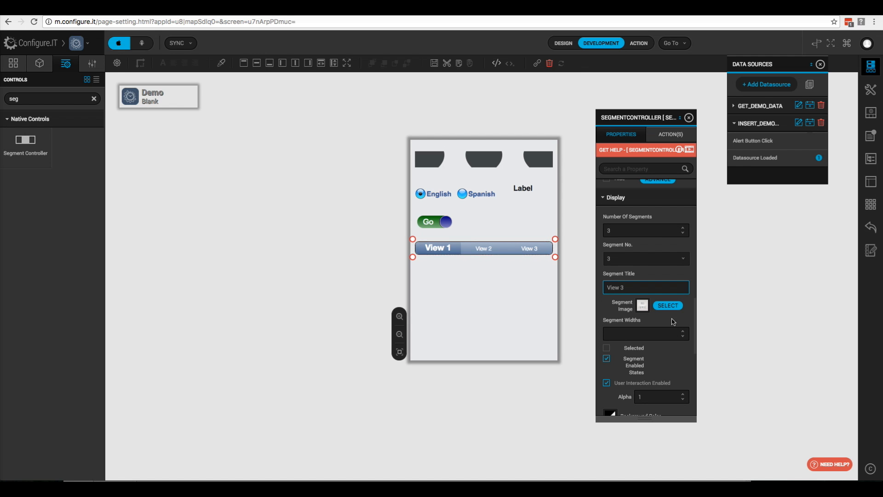
# - Try a Segment Content Offset Top of 5 for segment 3 in the advanced properties
pyautogui.scroll(-1, 626, 321)
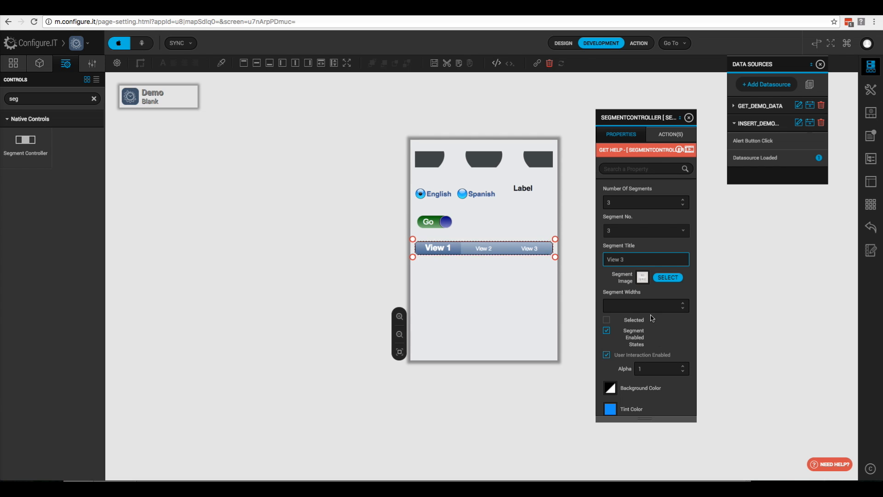
pyautogui.scroll(-8, 652, 317)
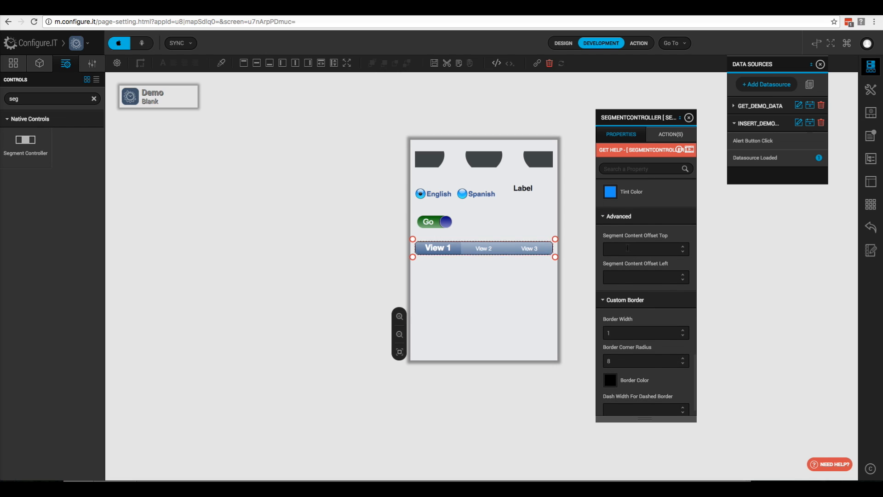
pyautogui.click(684, 246)
pyautogui.click(684, 247)
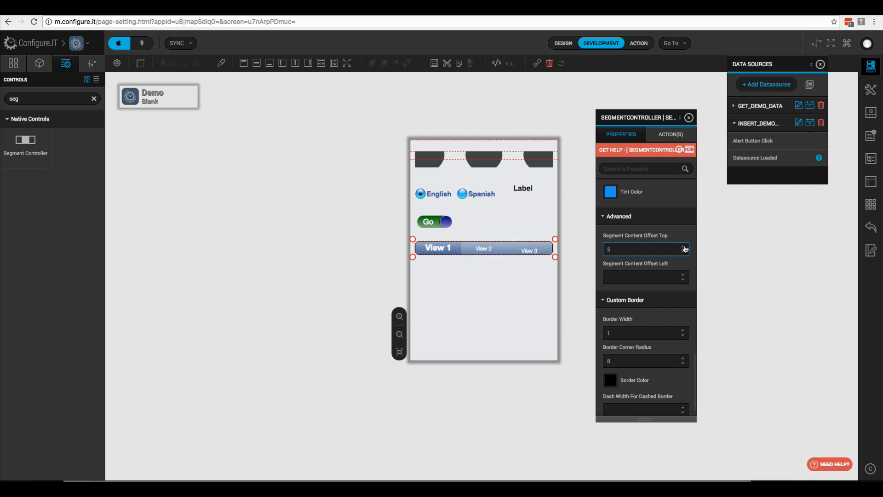
# - Adjust segment 3's Segment Content Offset Top to 0
pyautogui.click(683, 253)
pyautogui.click(683, 253)
pyautogui.click(683, 253)
pyautogui.click(682, 253)
pyautogui.click(683, 253)
pyautogui.click(683, 253)
pyautogui.click(683, 253)
pyautogui.click(683, 253)
pyautogui.click(684, 253)
pyautogui.click(684, 248)
pyautogui.click(683, 248)
pyautogui.click(683, 248)
pyautogui.click(683, 248)
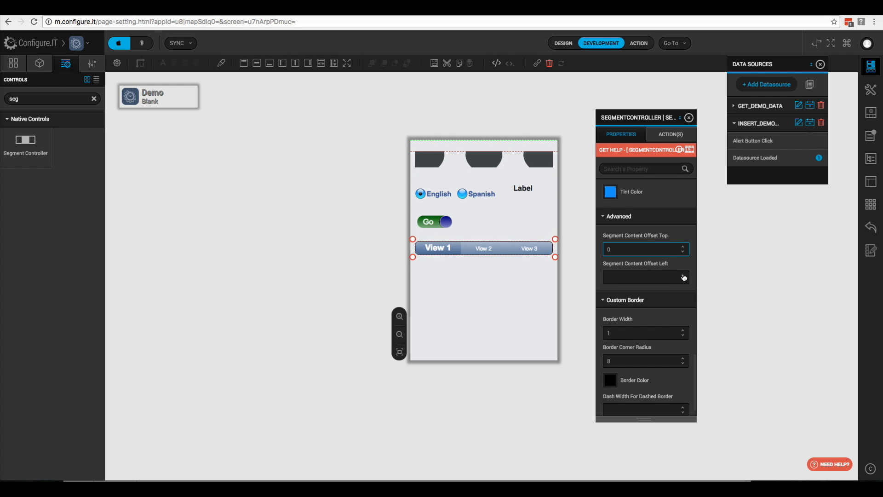
# - Try a Segment Content Offset Left of 4 for the segment controller, then adjust it to 0
pyautogui.click(684, 277)
pyautogui.write('4')
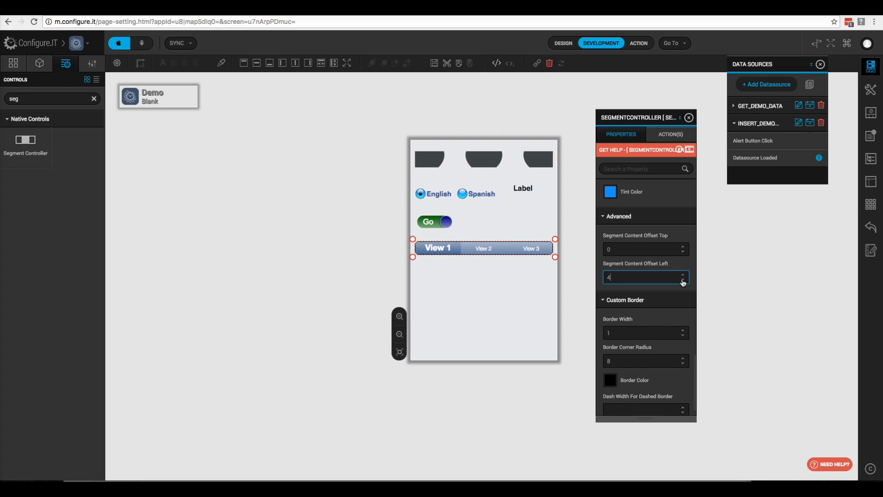
pyautogui.click(683, 281)
pyautogui.click(683, 281)
pyautogui.click(683, 280)
pyautogui.click(683, 281)
pyautogui.click(683, 276)
pyautogui.click(683, 276)
pyautogui.click(683, 275)
# - Reduce the segment controller's Border Corner Radius to 0
pyautogui.scroll(-2, 684, 278)
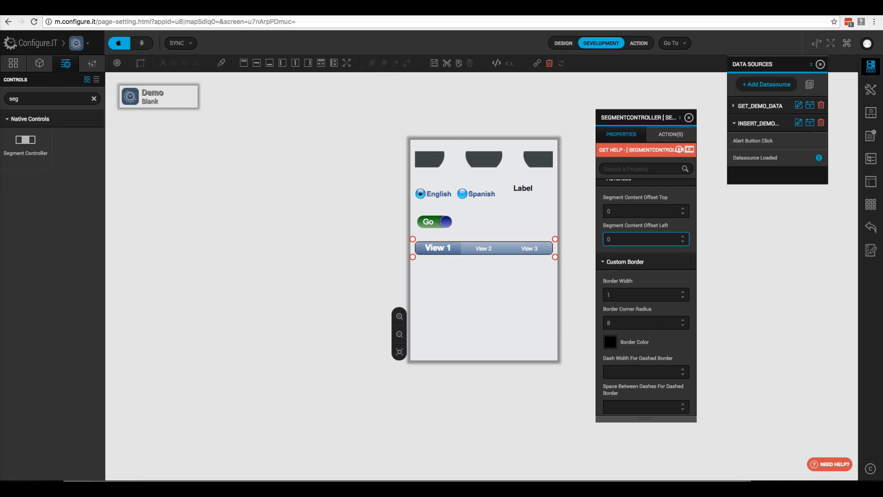
pyautogui.click(683, 326)
pyautogui.click(683, 326)
pyautogui.click(683, 326)
pyautogui.click(683, 326)
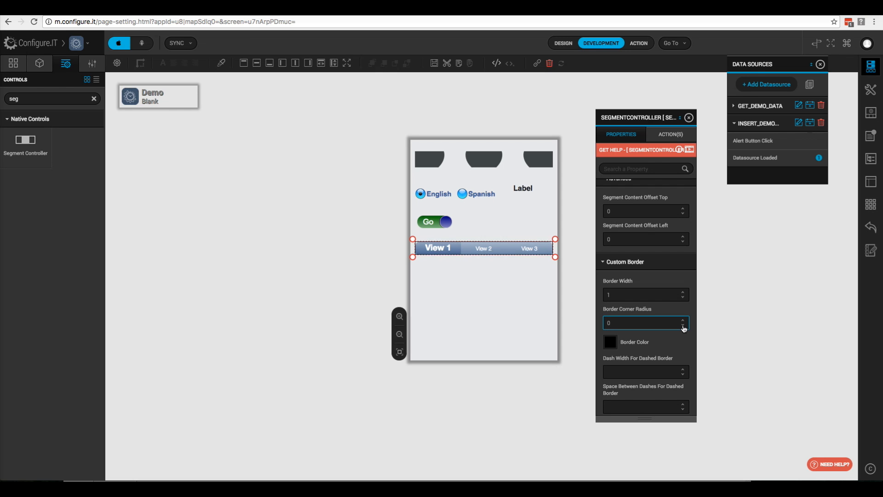
pyautogui.moveTo(656, 346)
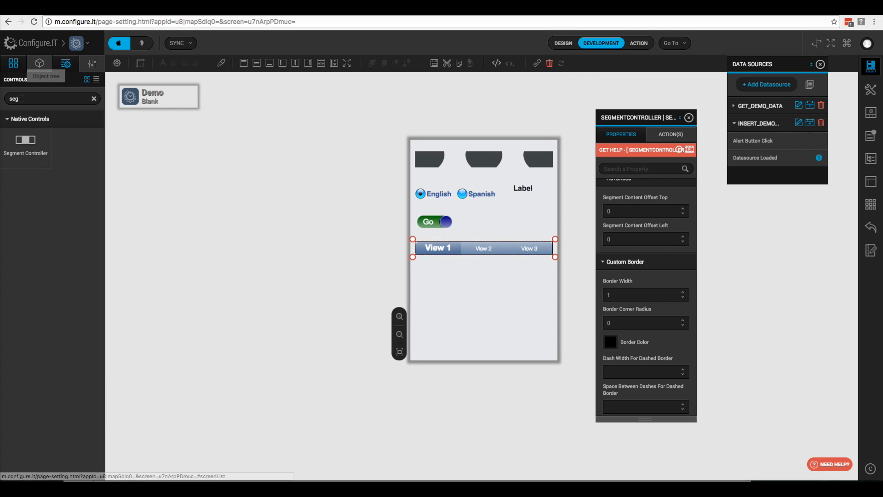
# - Add a native View control to the Demo screen and set its width and height to 40
pyautogui.doubleClick(28, 98)
pyautogui.write('view')
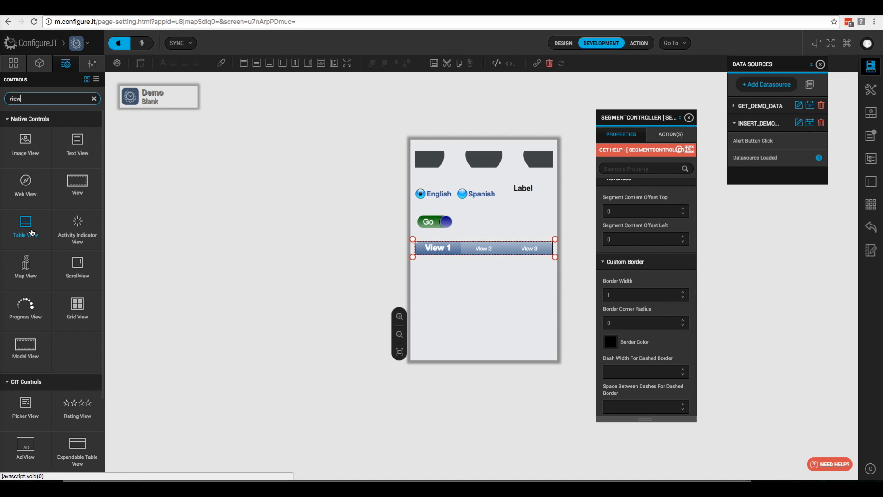
pyautogui.moveTo(79, 177); pyautogui.dragTo(440, 294)
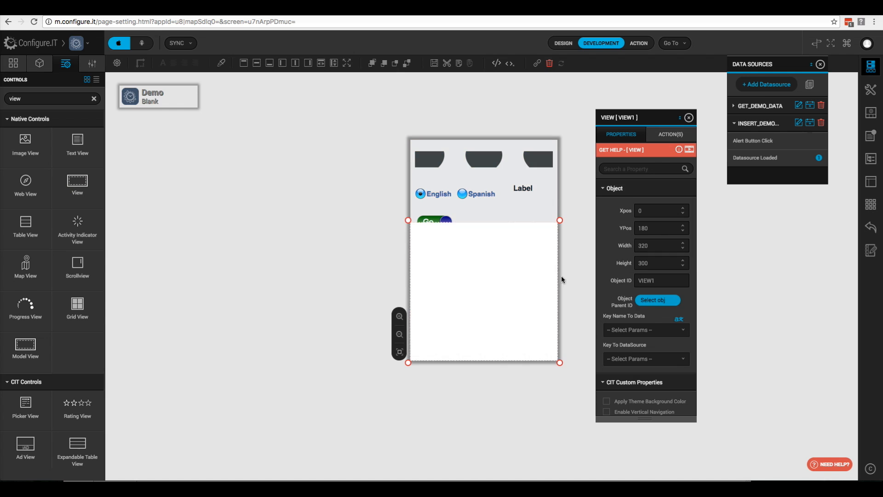
pyautogui.doubleClick(645, 246)
pyautogui.write('50')
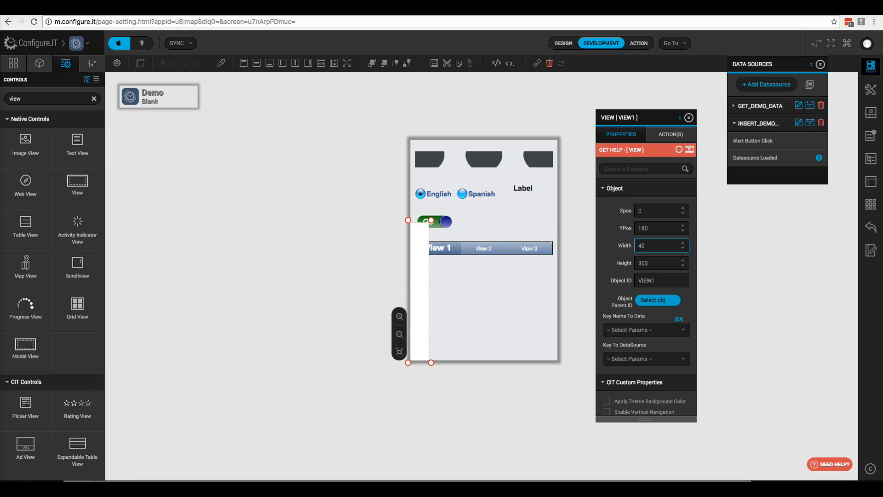
pyautogui.press('Tab')
pyautogui.scroll(-2, 646, 249)
pyautogui.write('40')
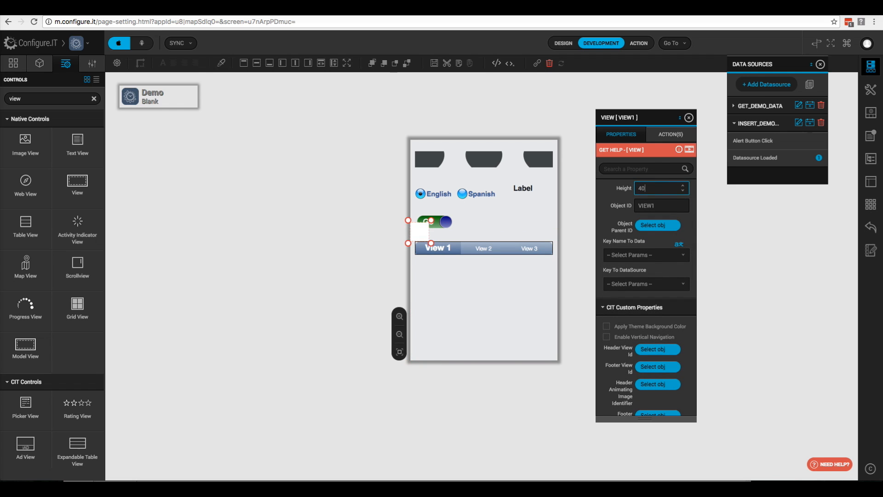
# - Position the new view below the segment controller at Xpos 10 and YPos 260
pyautogui.scroll(3, 645, 249)
pyautogui.scroll(1, 646, 252)
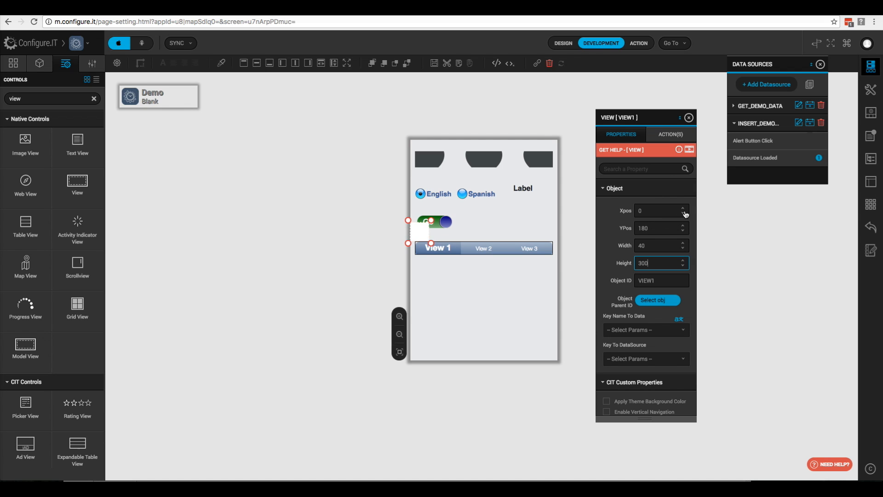
pyautogui.click(670, 211)
pyautogui.write('10')
pyautogui.press('Tab')
pyautogui.press('BackSpace')
pyautogui.write('260')
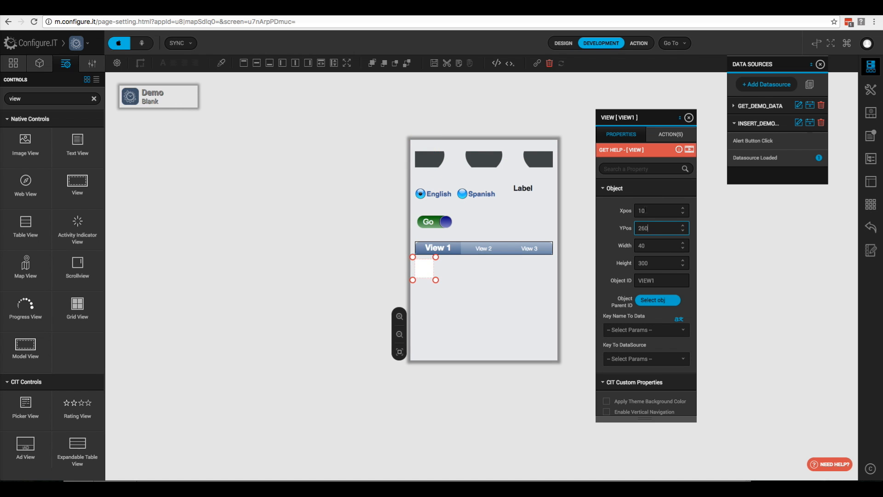
# - Set the first view's background color to red (fe0606)
pyautogui.click(633, 170)
pyautogui.write('colo')
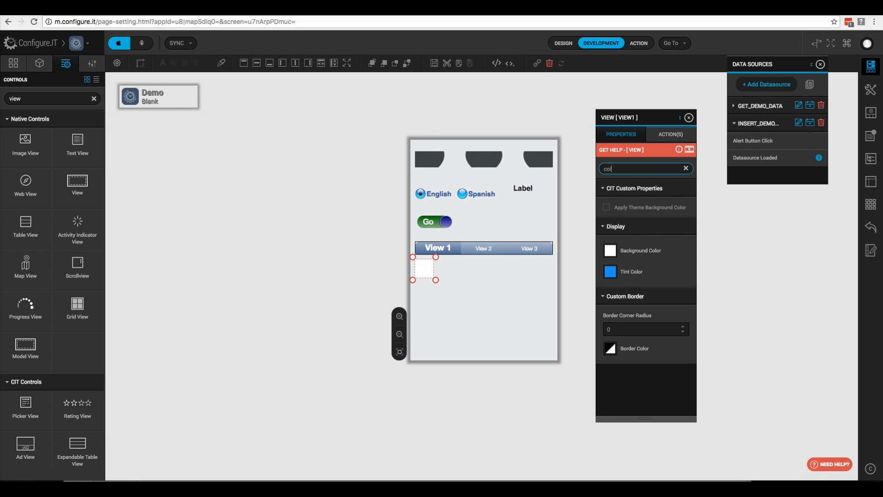
pyautogui.click(610, 250)
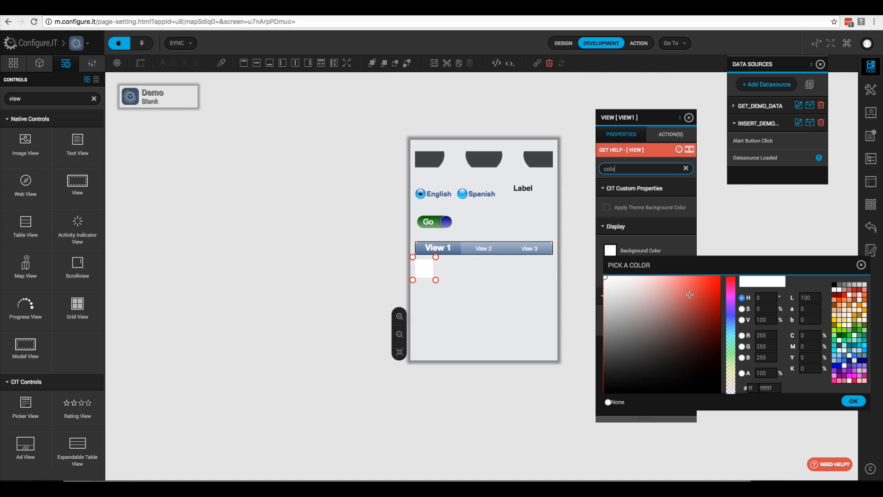
pyautogui.click(718, 277)
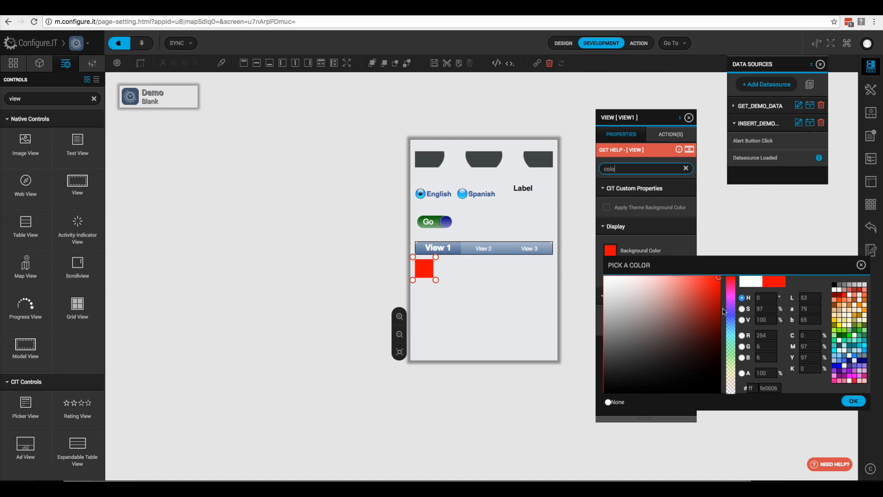
pyautogui.click(851, 401)
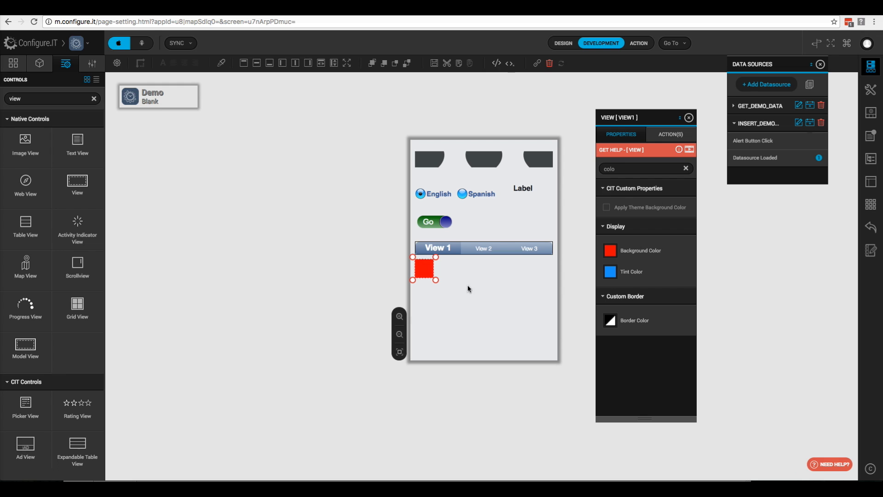
# - Clone the red view, center the copy horizontally on the screen and set its YPos to 260
pyautogui.rightClick(418, 262)
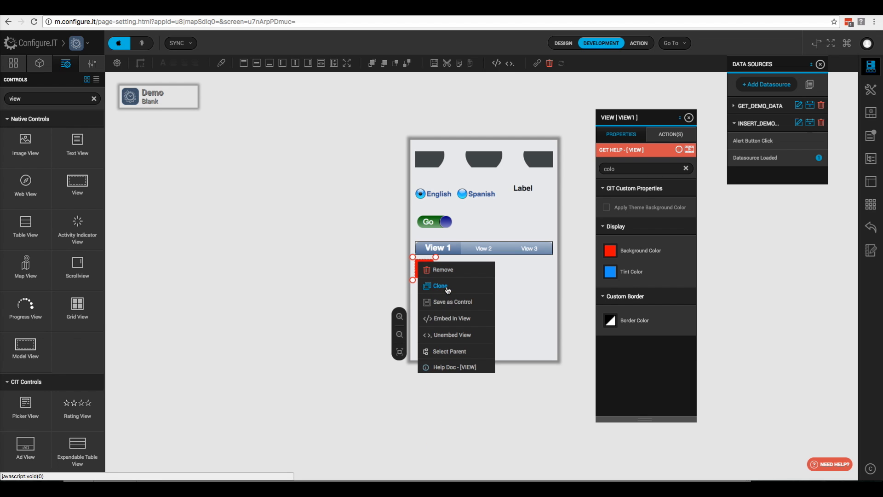
pyautogui.click(440, 286)
pyautogui.click(513, 162)
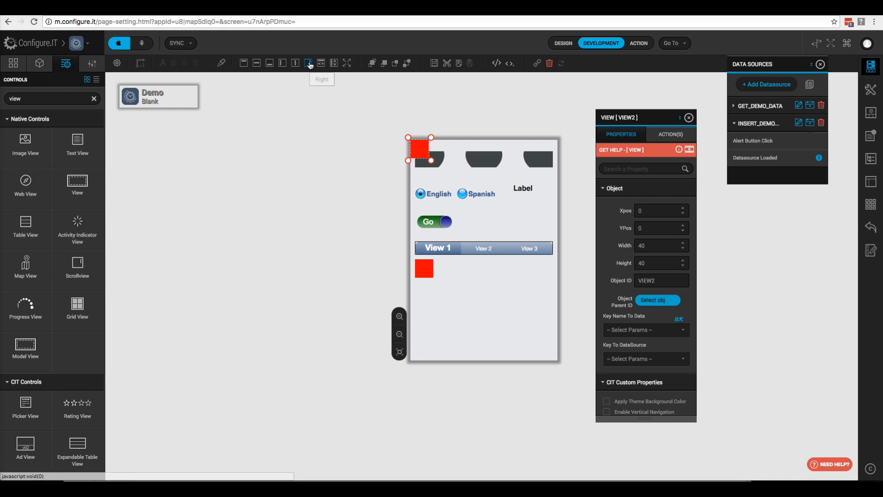
pyautogui.click(295, 63)
pyautogui.click(650, 229)
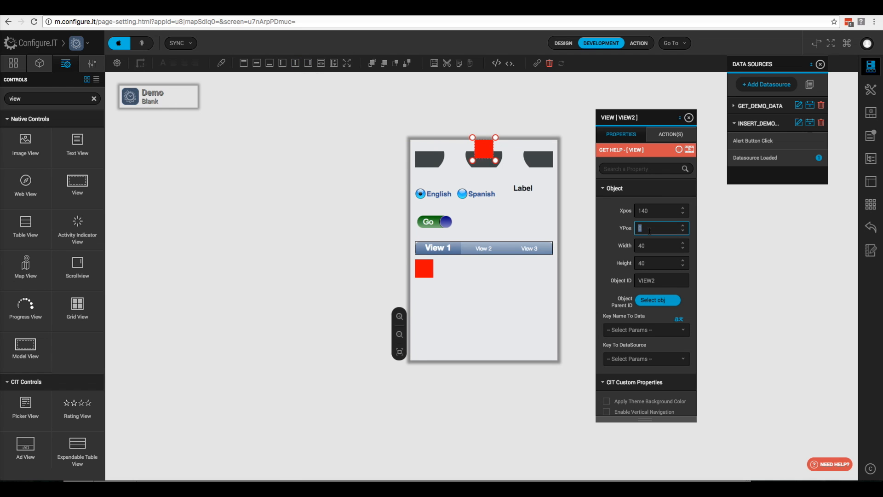
pyautogui.write('260')
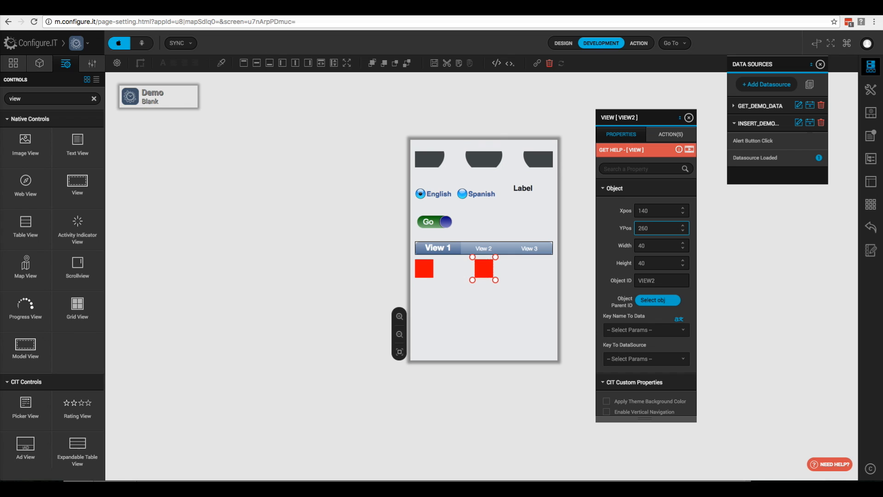
# - Set VIEW2's background color to dark green (006400)
pyautogui.click(638, 169)
pyautogui.write('color')
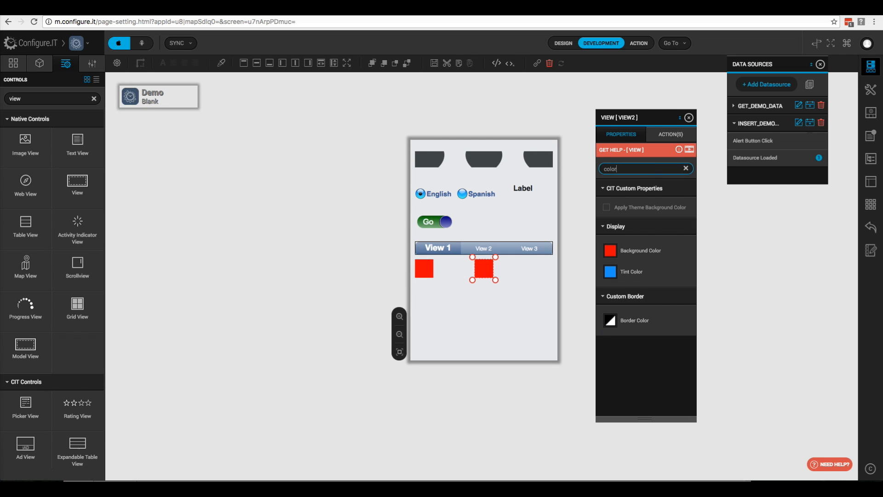
pyautogui.click(614, 252)
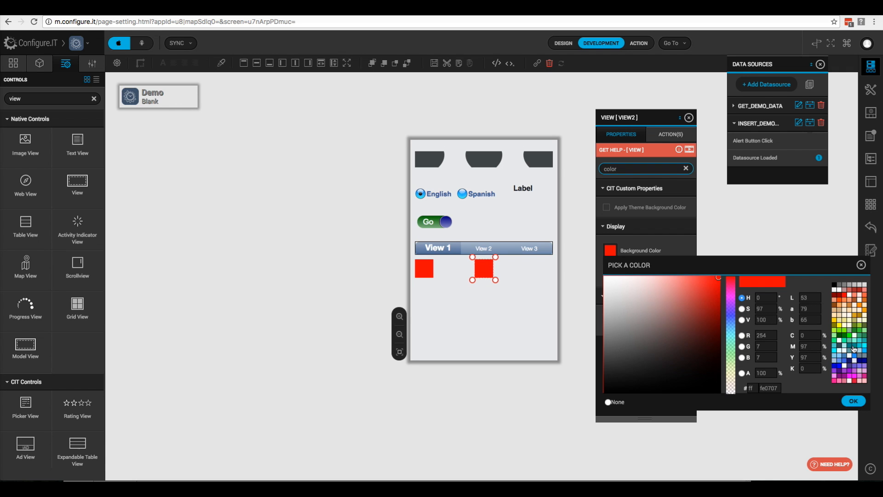
pyautogui.click(841, 340)
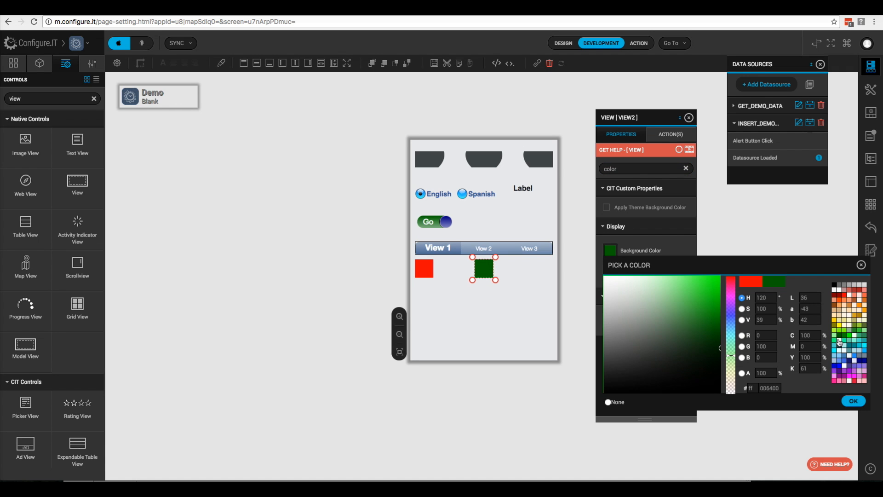
pyautogui.click(851, 400)
# - Enable the Hide property for the green view
pyautogui.click(623, 169)
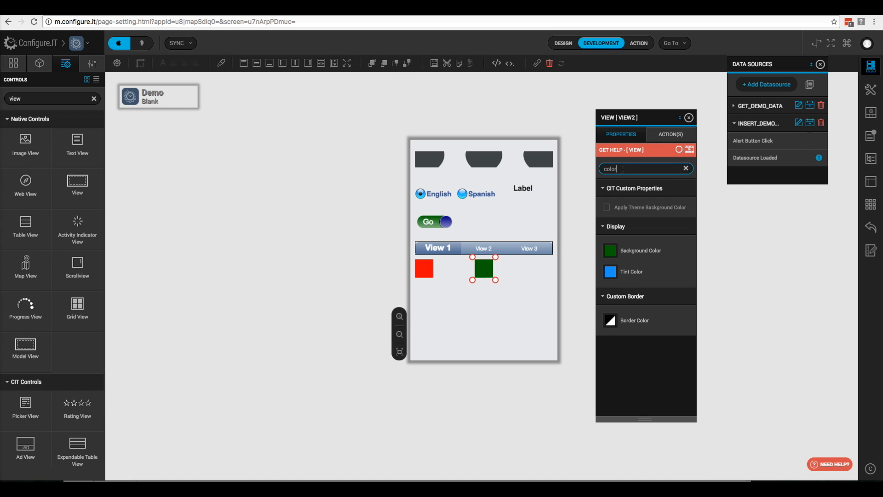
pyautogui.doubleClick(623, 169)
pyautogui.write('hide')
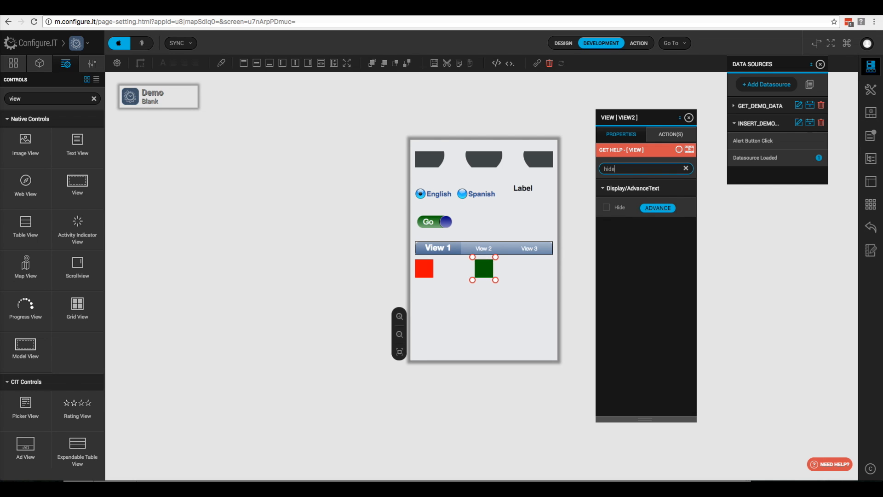
pyautogui.click(606, 207)
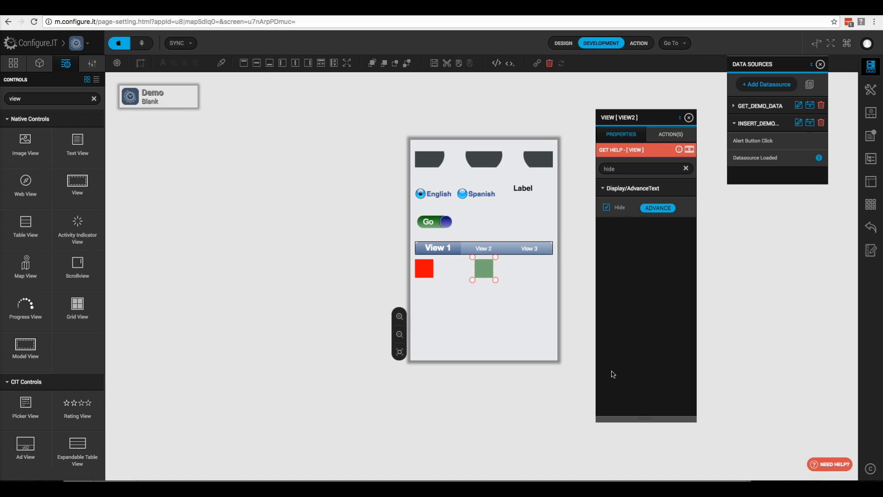
# - Clone the hidden green view and position the copy at Xpos 250 and YPos 260
pyautogui.rightClick(472, 256)
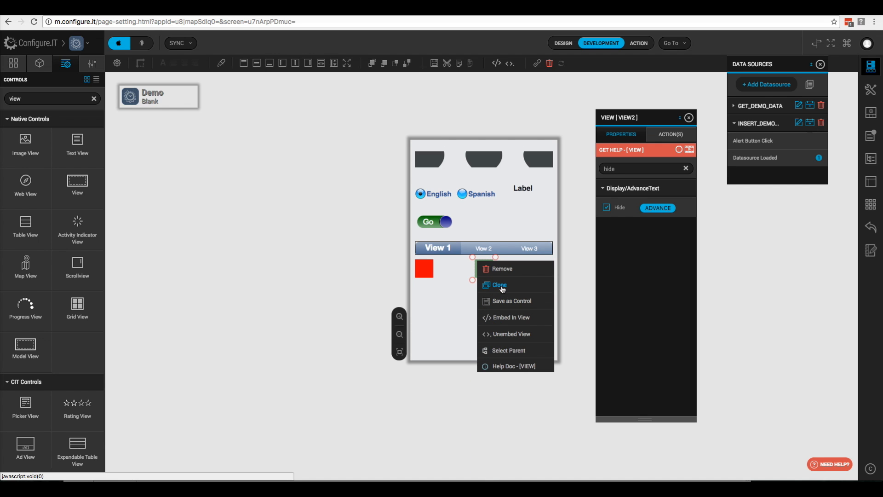
pyautogui.click(501, 285)
pyautogui.click(515, 161)
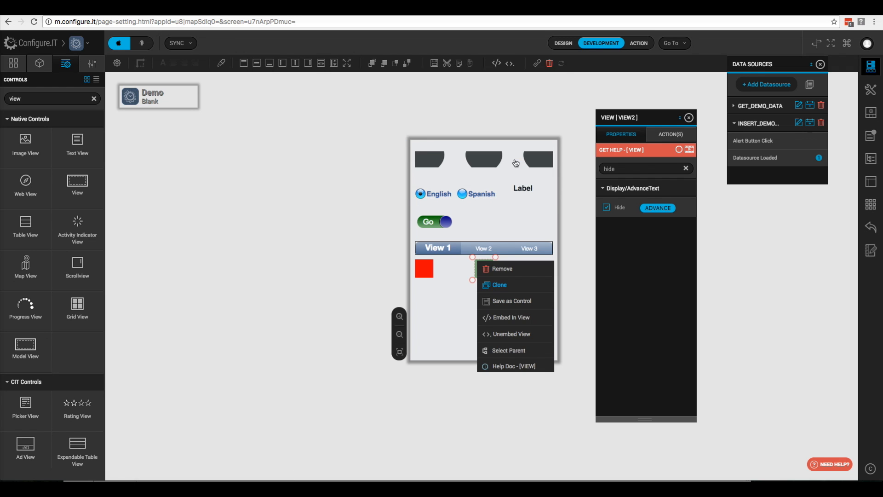
pyautogui.write('250')
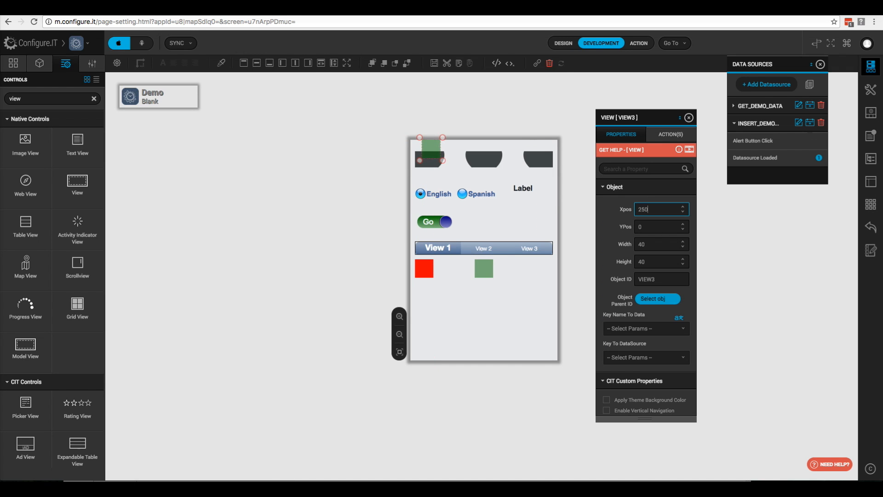
pyautogui.press('Tab')
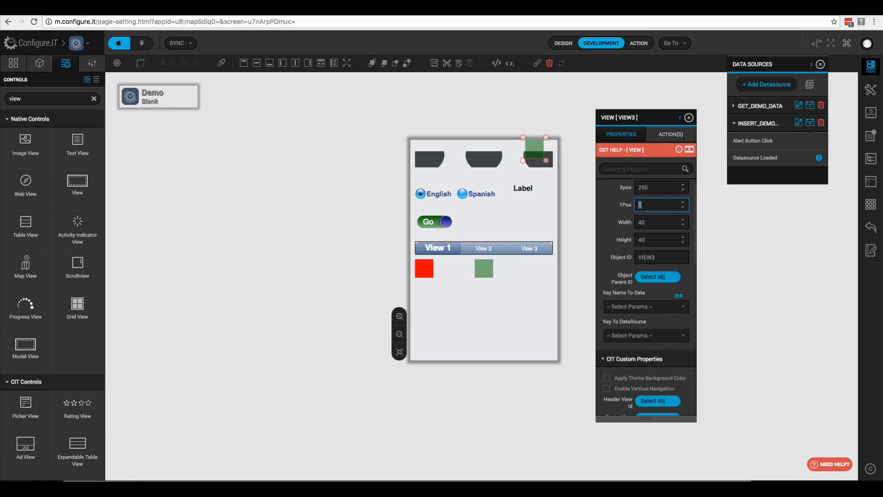
pyautogui.write('260')
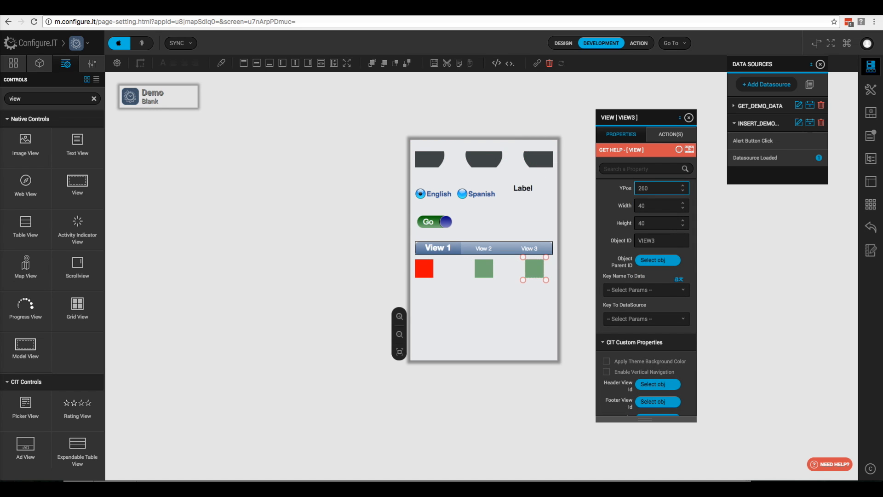
# - Set VIEW3's background color to blue
pyautogui.click(633, 170)
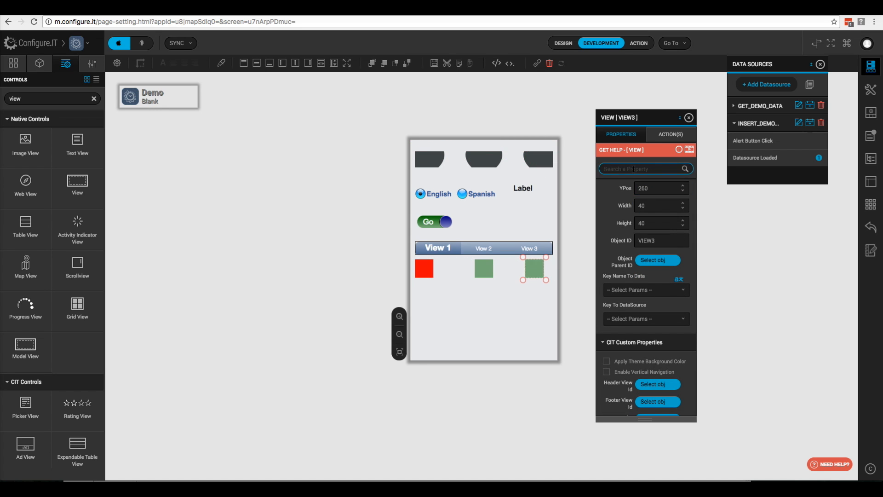
pyautogui.write('color')
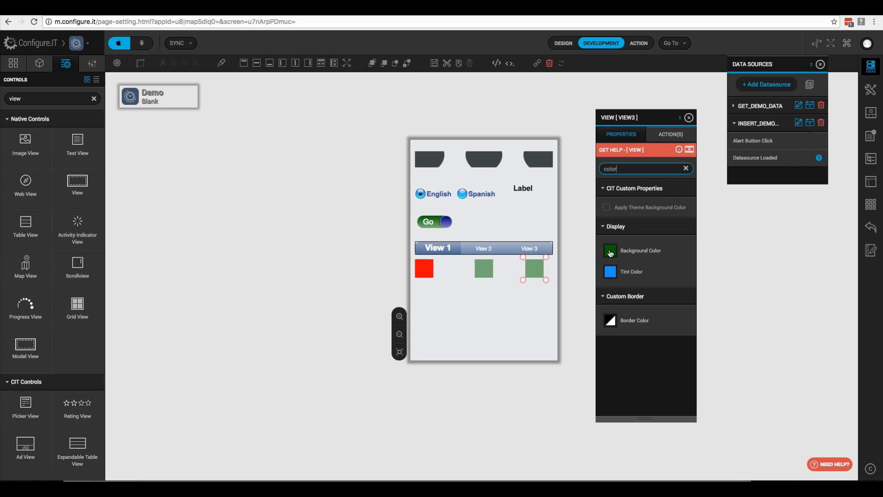
pyautogui.click(610, 252)
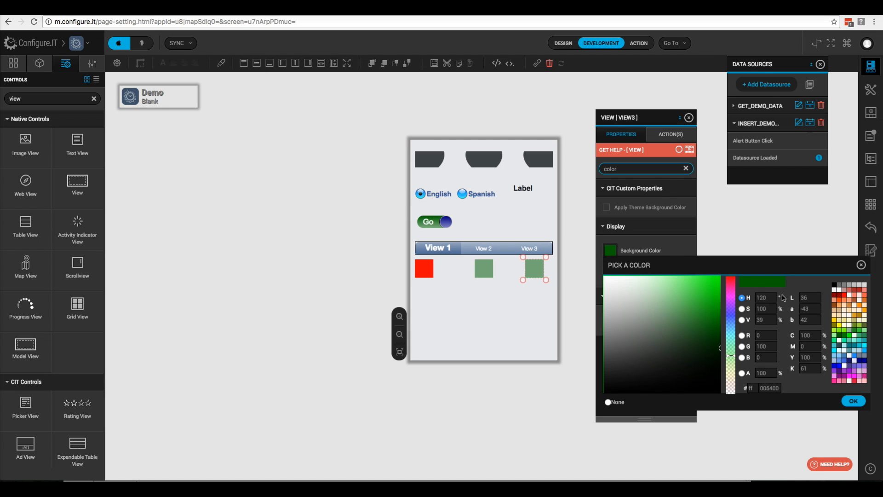
pyautogui.click(842, 371)
pyautogui.click(854, 401)
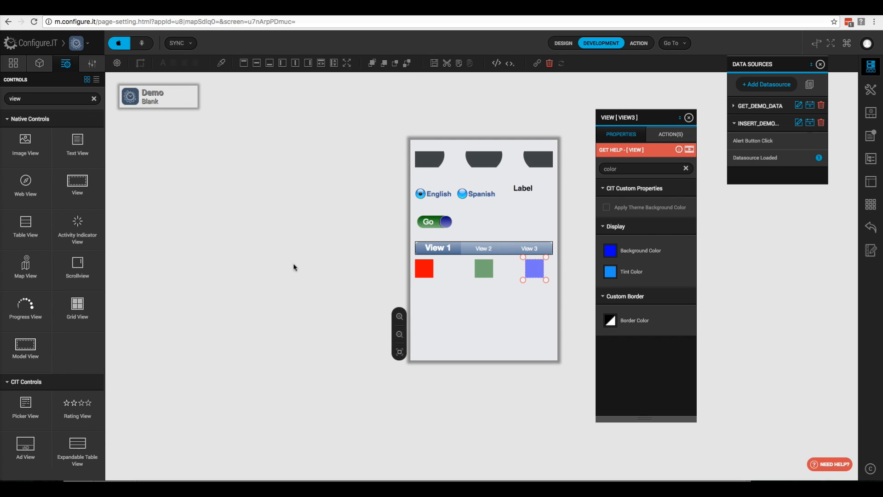
# - Select the segment controller and display the screen's object tree
pyautogui.click(437, 252)
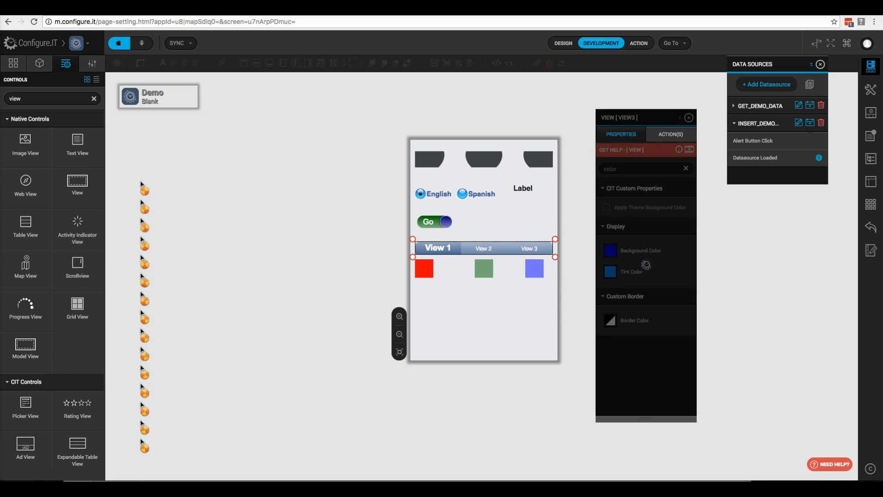
pyautogui.click(39, 65)
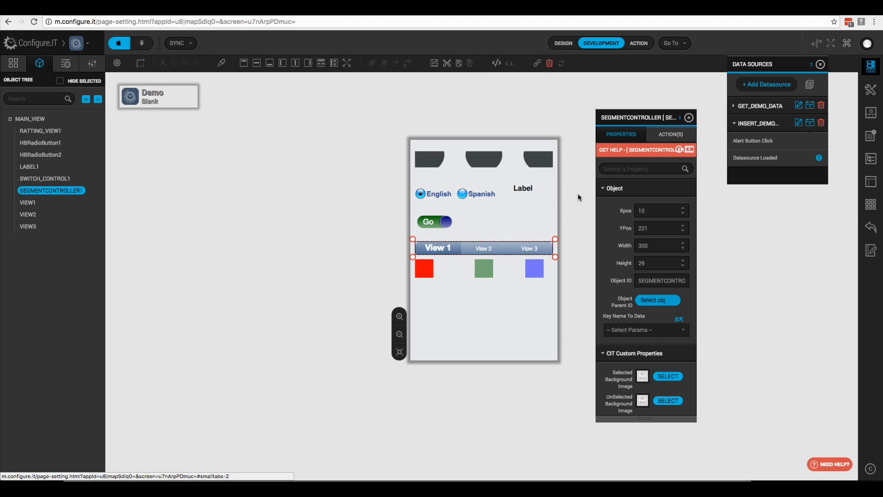
# - Add a Change Object Properties action to the segment controller's Value Changed event
pyautogui.click(669, 136)
pyautogui.moveTo(618, 206)
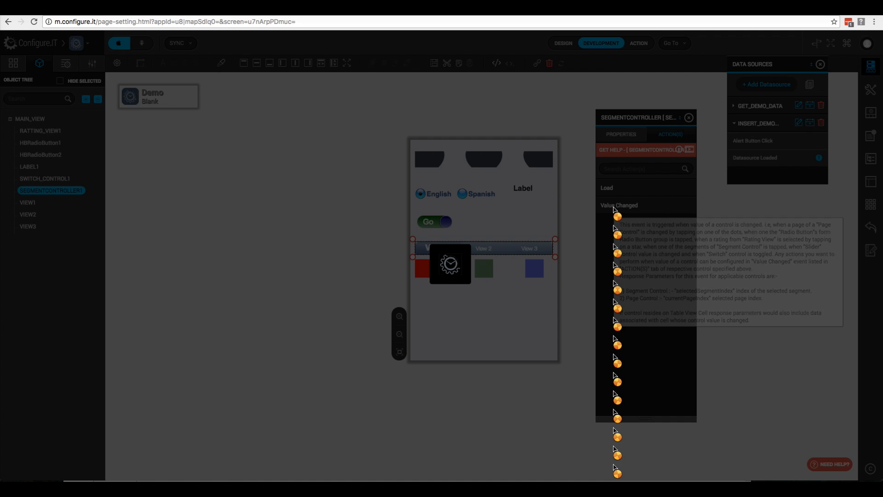
pyautogui.click(615, 206)
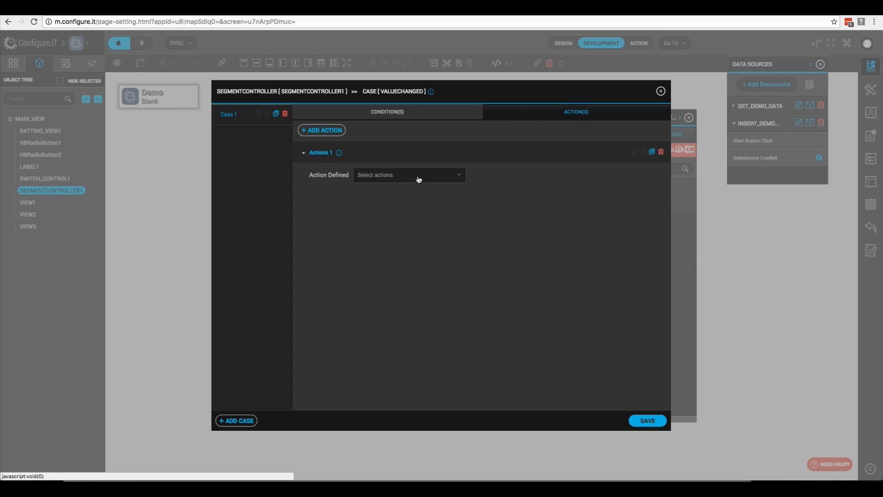
pyautogui.click(419, 179)
pyautogui.click(385, 259)
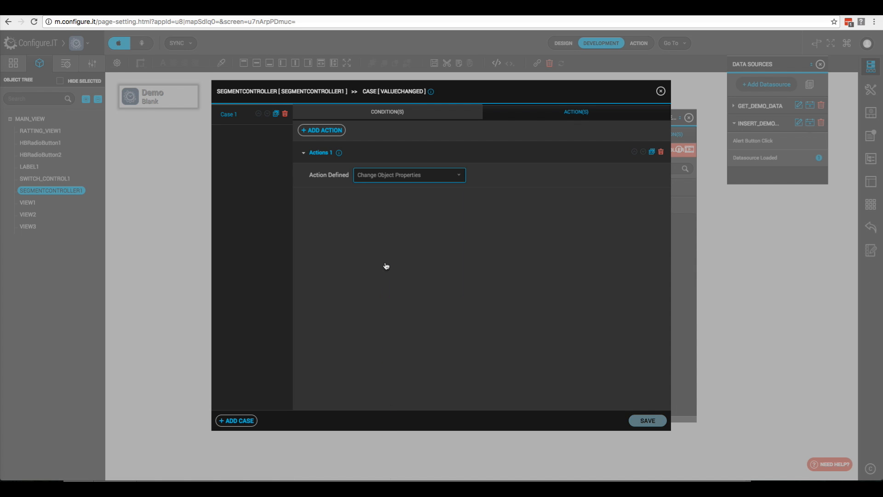
# - Target VIEW1 in the action and set its Hidden property to the static value NO
pyautogui.click(330, 225)
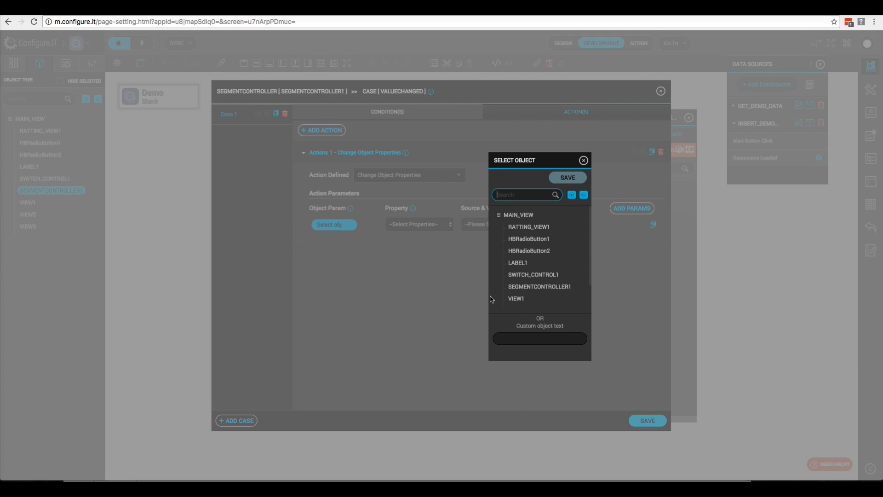
pyautogui.click(418, 299)
pyautogui.click(468, 178)
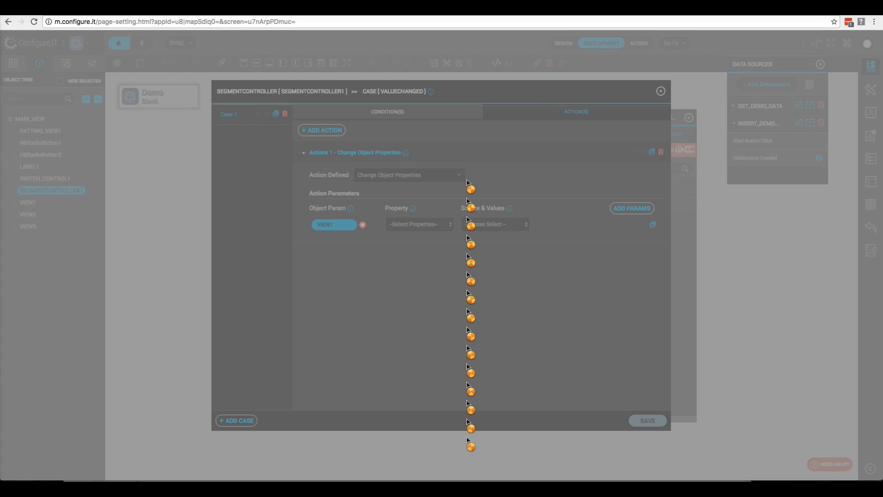
pyautogui.click(435, 225)
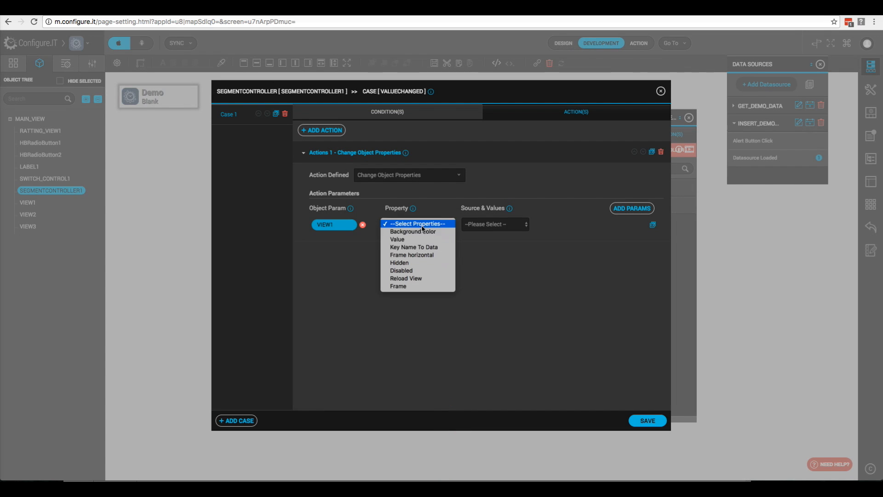
pyautogui.click(411, 263)
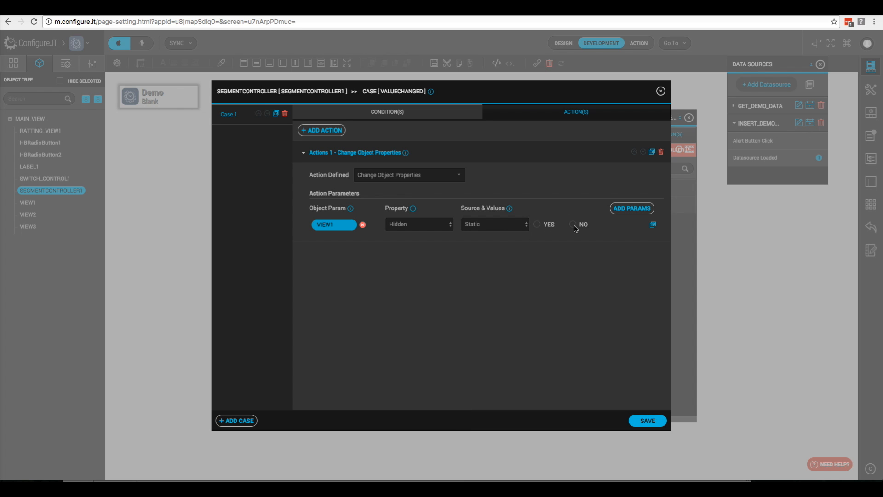
# - Clone the VIEW1 parameter row, retarget the copy to VIEW2 and set its Hidden value to YES
pyautogui.click(653, 225)
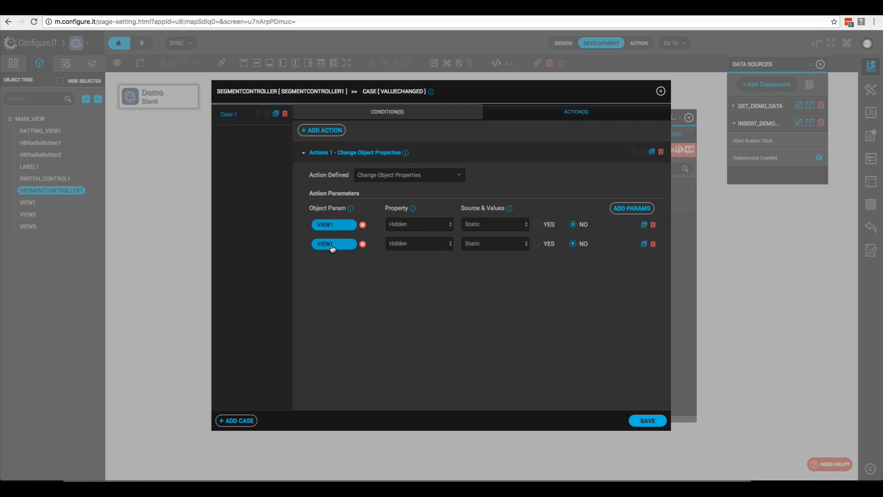
pyautogui.click(332, 246)
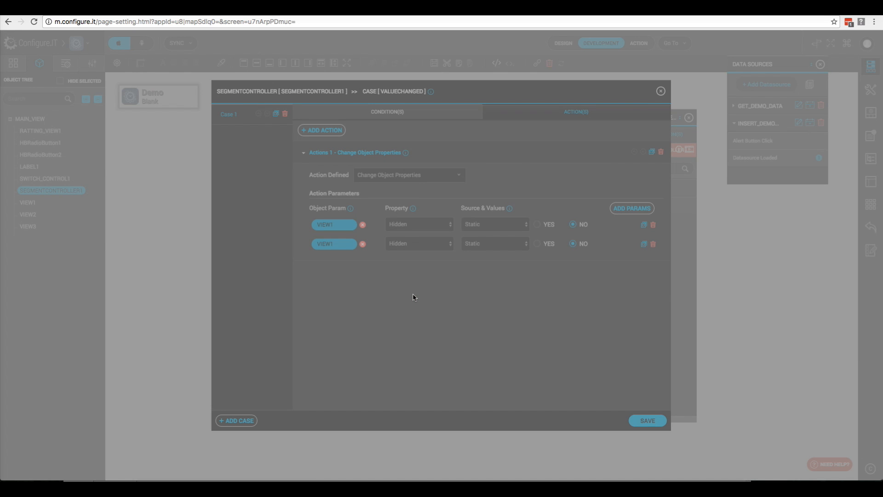
pyautogui.scroll(-1, 419, 292)
pyautogui.click(418, 283)
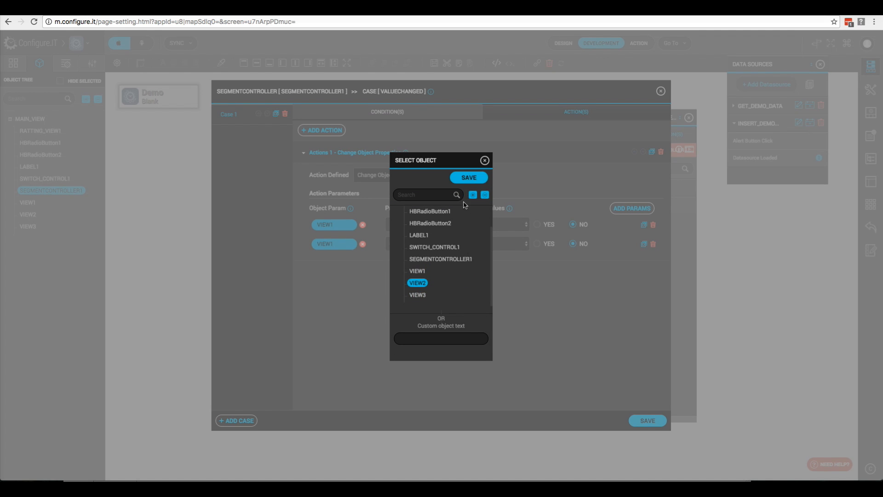
pyautogui.click(467, 178)
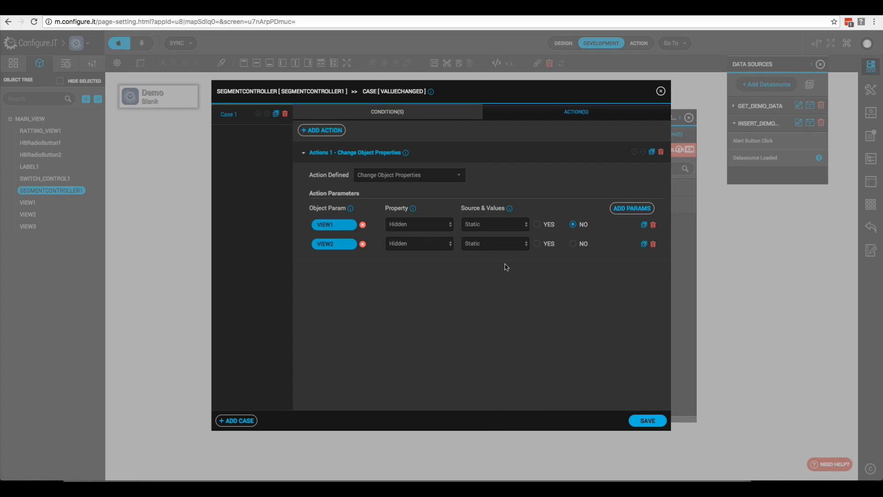
pyautogui.click(538, 248)
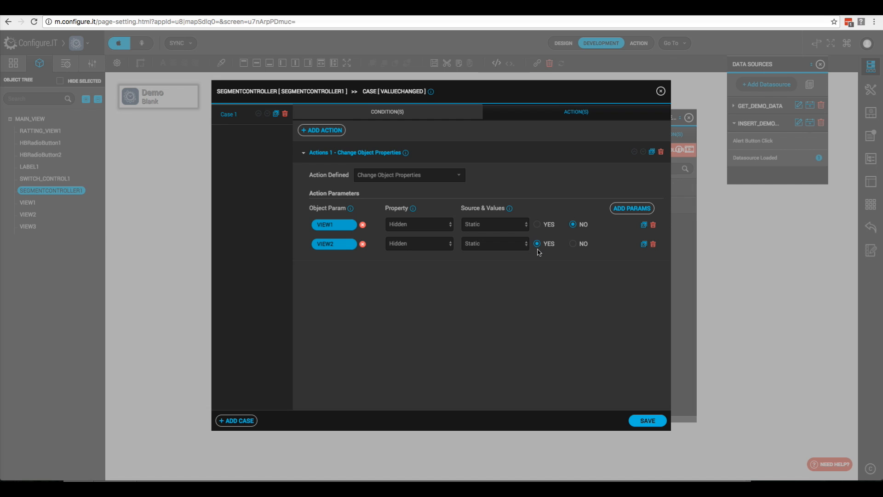
# - Clone the VIEW2 parameter row and retarget the copy to VIEW3, keeping Hidden at YES
pyautogui.click(645, 245)
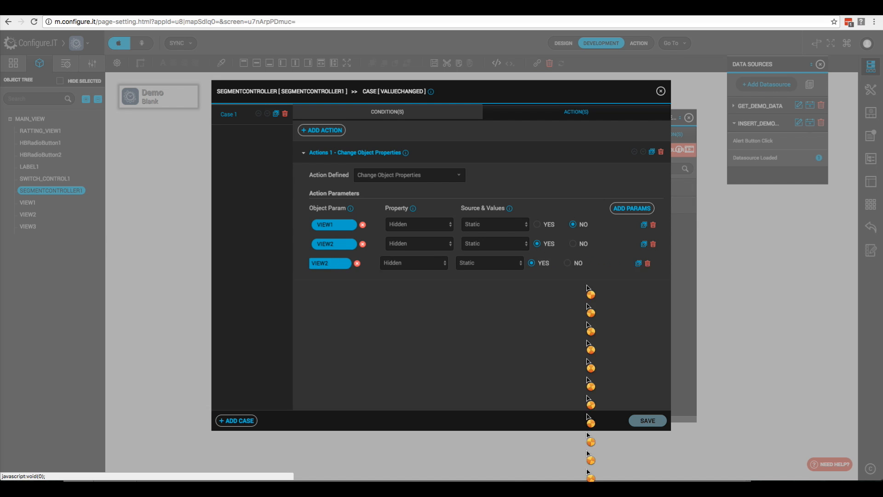
pyautogui.click(335, 267)
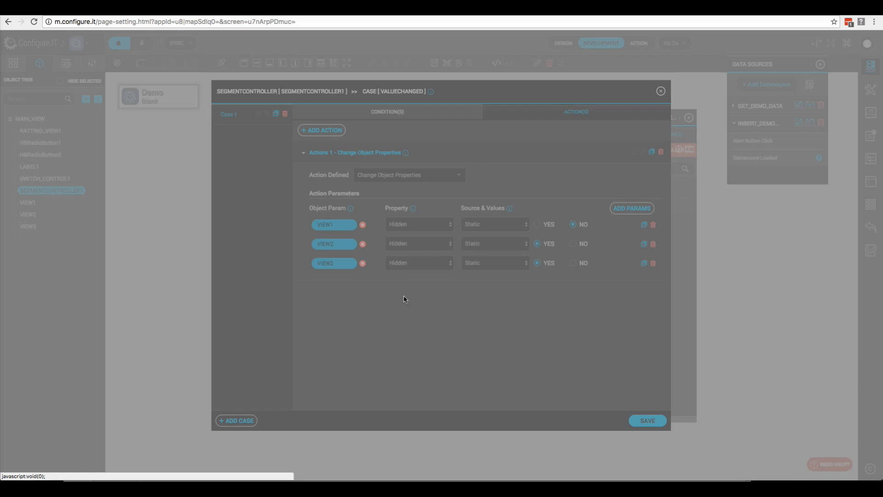
pyautogui.scroll(-2, 471, 292)
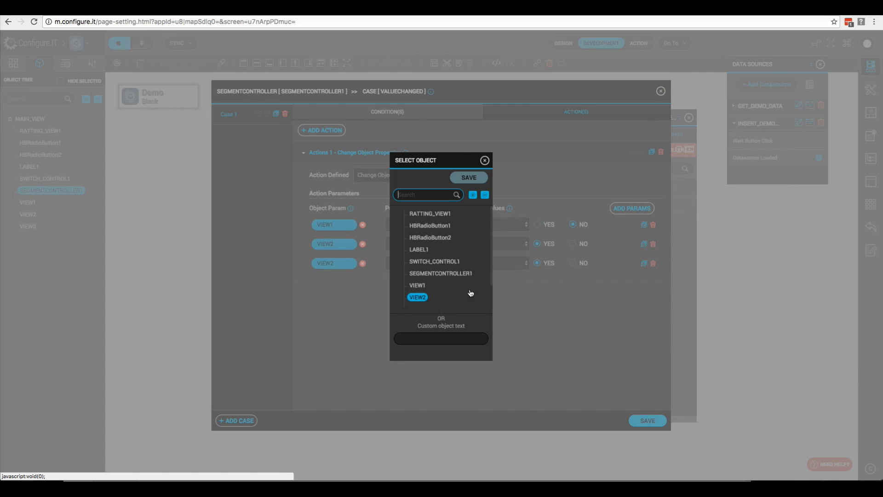
pyautogui.click(426, 295)
pyautogui.click(468, 178)
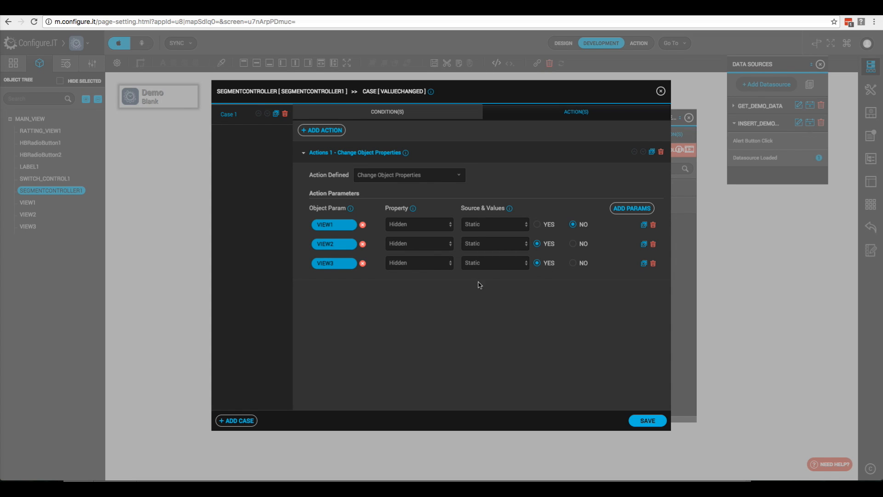
# - Add a condition to Case 1 that the Response value other, selectedSegmentIndex, equals the static value 0
pyautogui.click(390, 113)
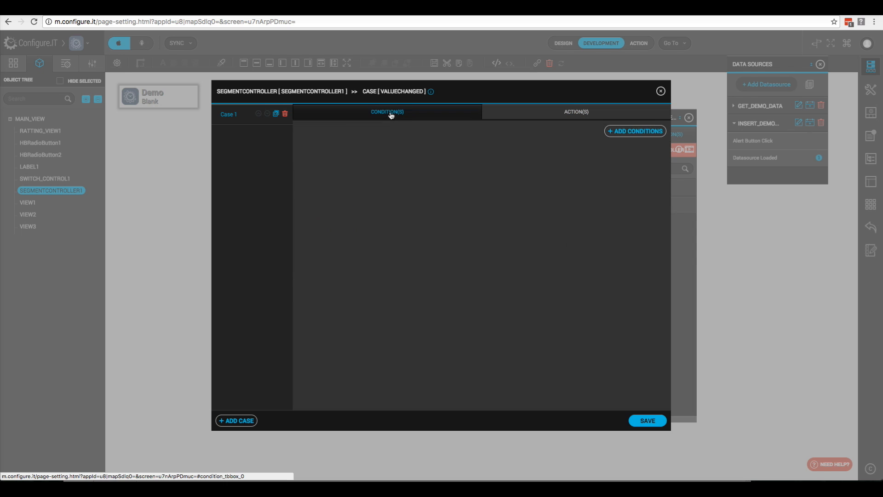
pyautogui.click(643, 133)
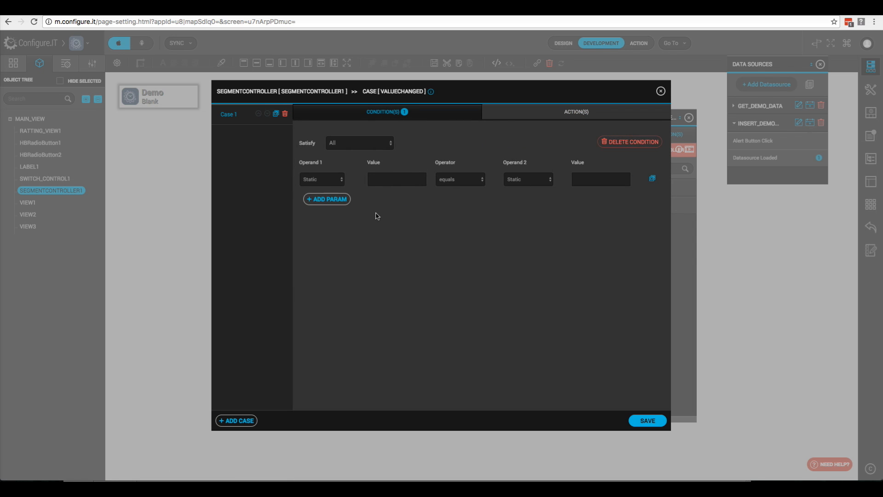
pyautogui.click(328, 180)
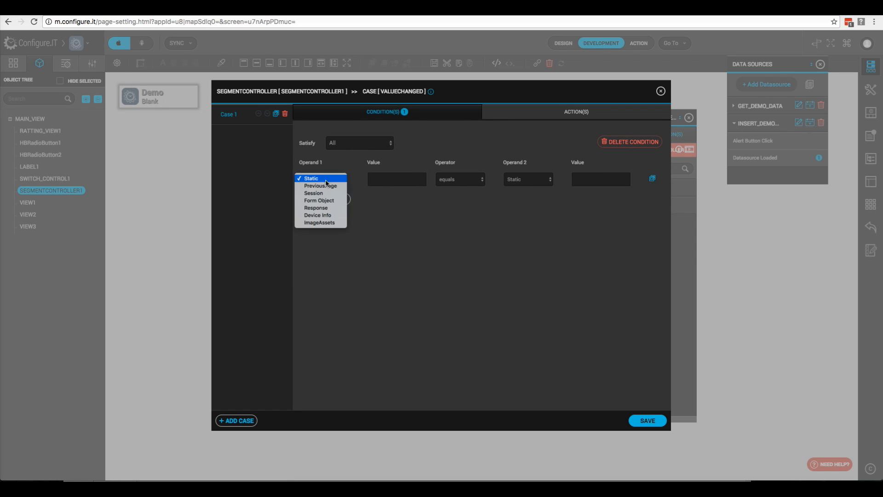
pyautogui.click(321, 208)
pyautogui.click(399, 183)
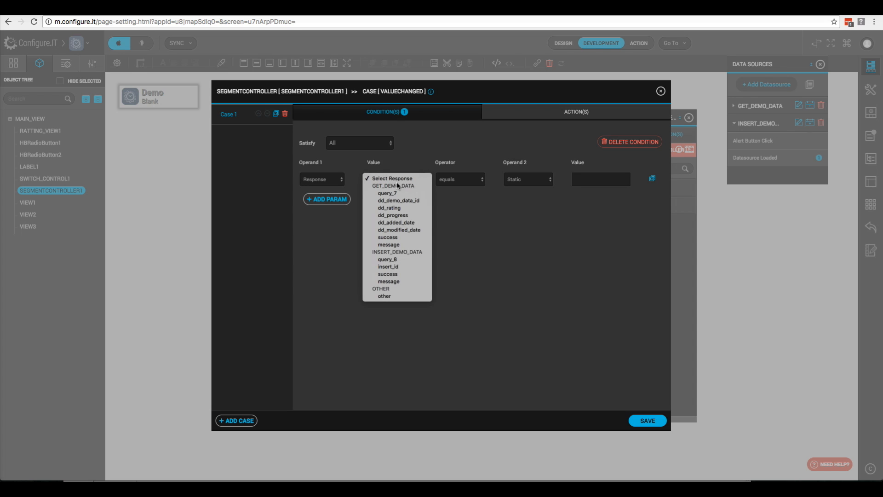
pyautogui.click(387, 297)
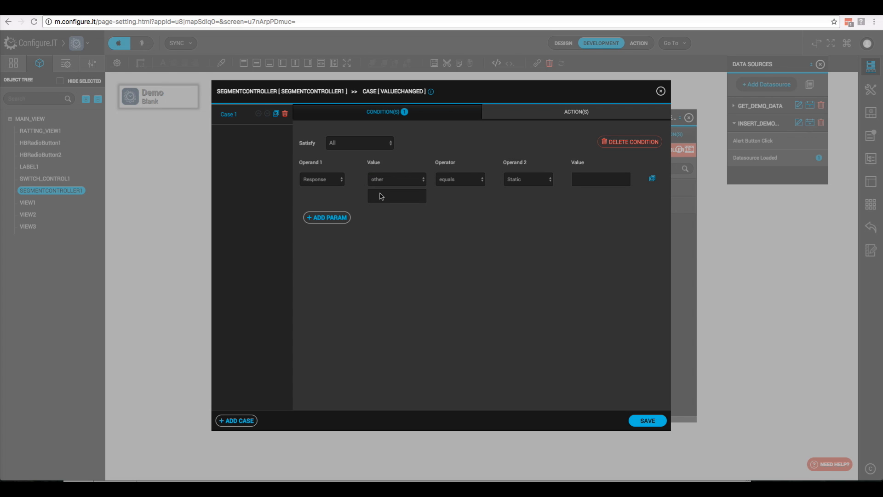
pyautogui.click(384, 197)
pyautogui.write('SelectedSegmen')
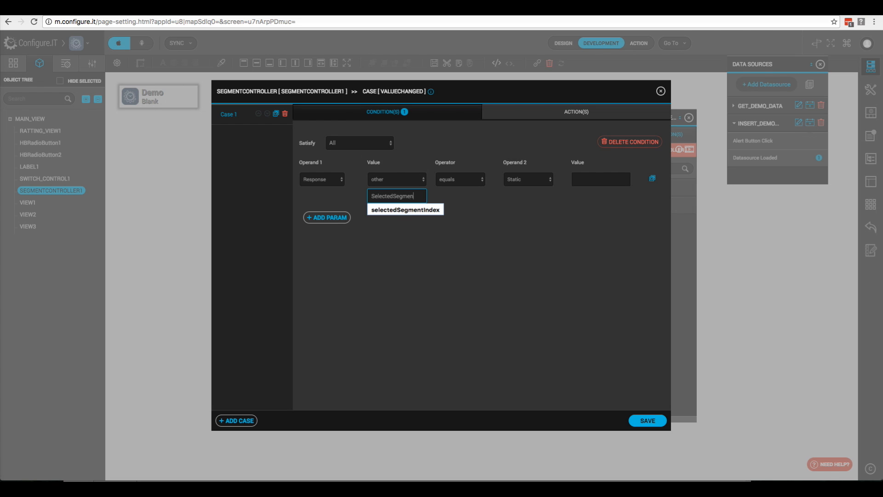
pyautogui.write('tIndex')
pyautogui.click(405, 210)
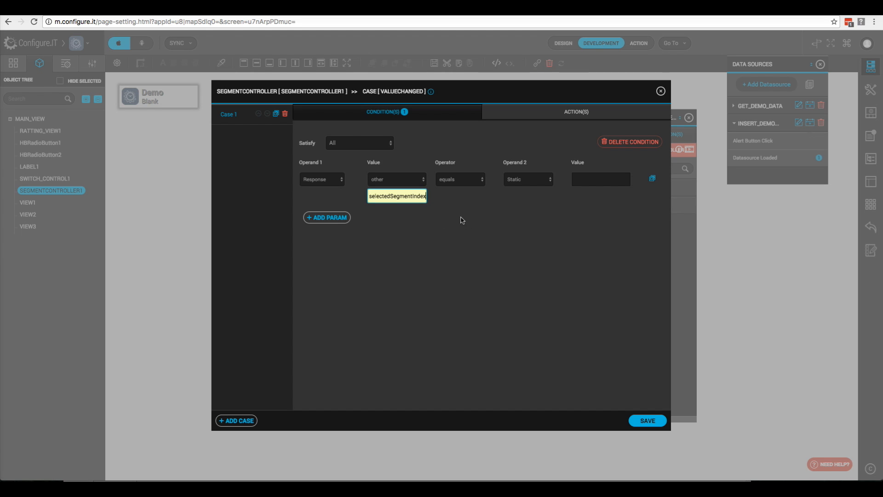
pyautogui.click(588, 180)
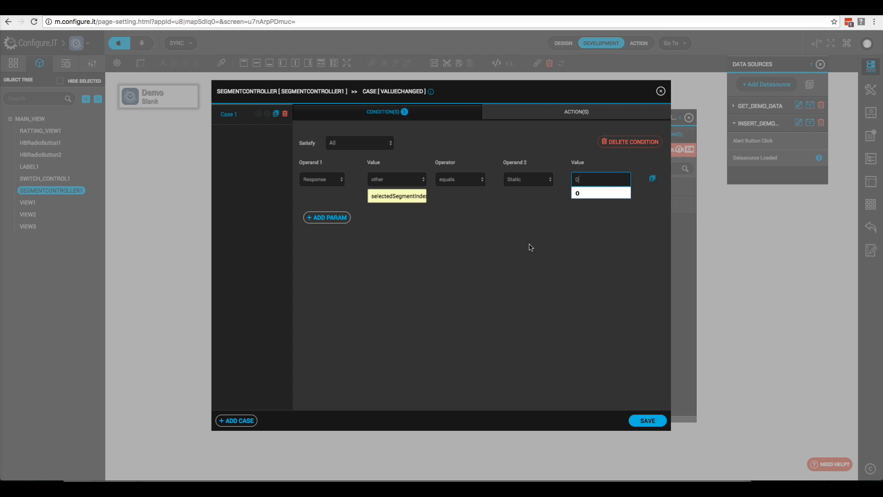
# - Clone Case 1 and, in Case 2, set Hidden to YES for VIEW1 and NO for VIEW2
pyautogui.click(275, 114)
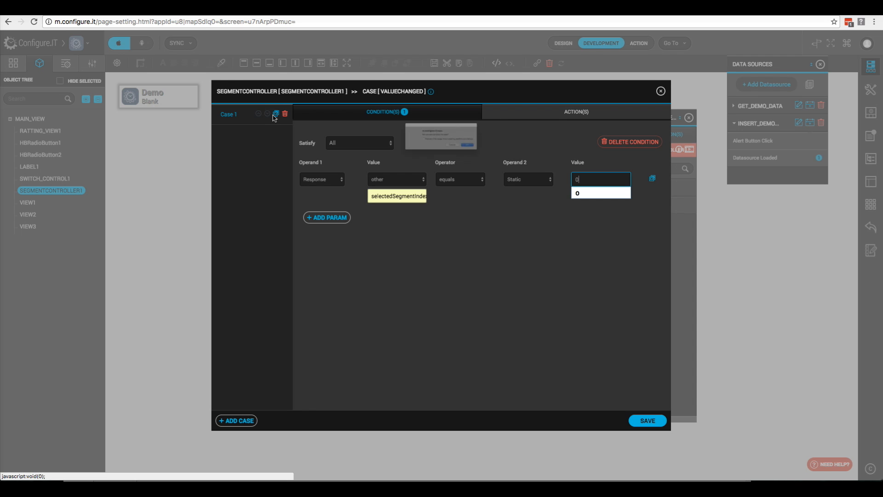
pyautogui.click(517, 160)
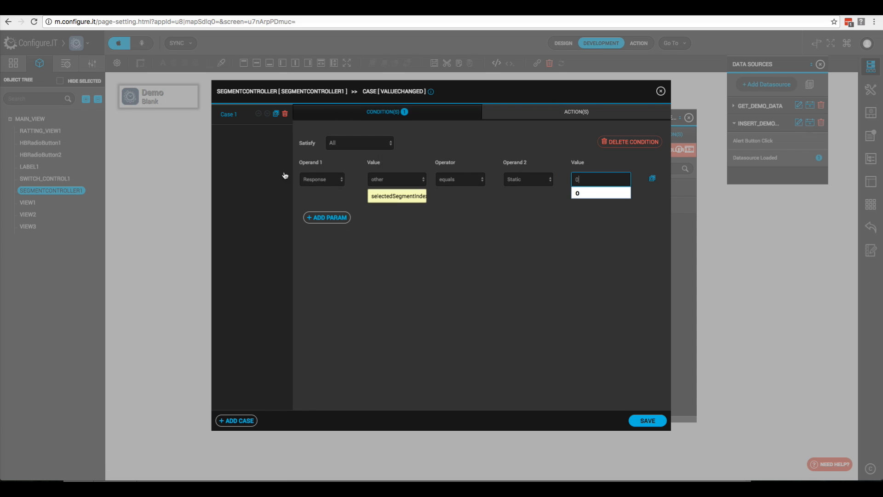
pyautogui.click(231, 137)
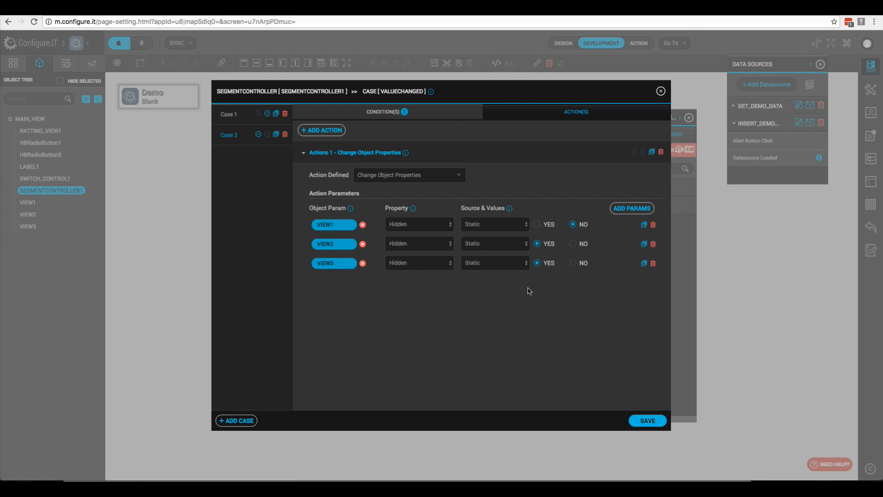
pyautogui.click(537, 225)
# - Set the comparison value in Case 2's selectedSegmentIndex condition to 1
pyautogui.click(391, 113)
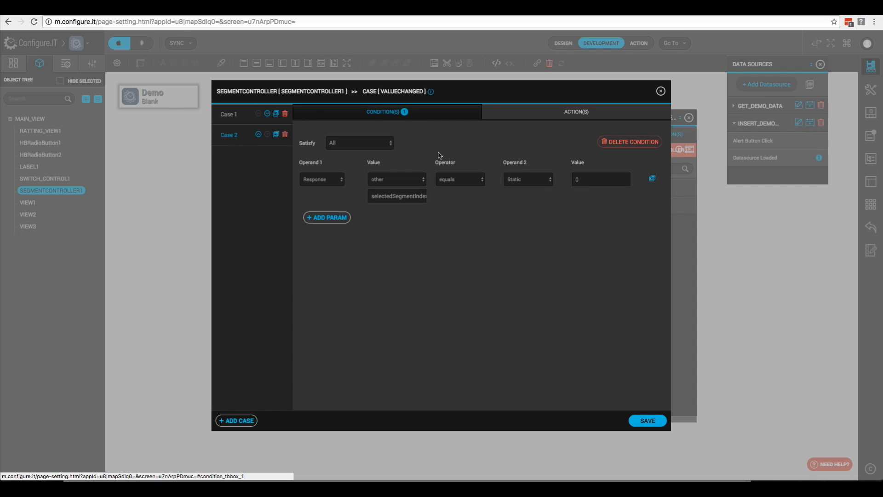
pyautogui.click(587, 180)
pyautogui.write('1')
pyautogui.click(478, 285)
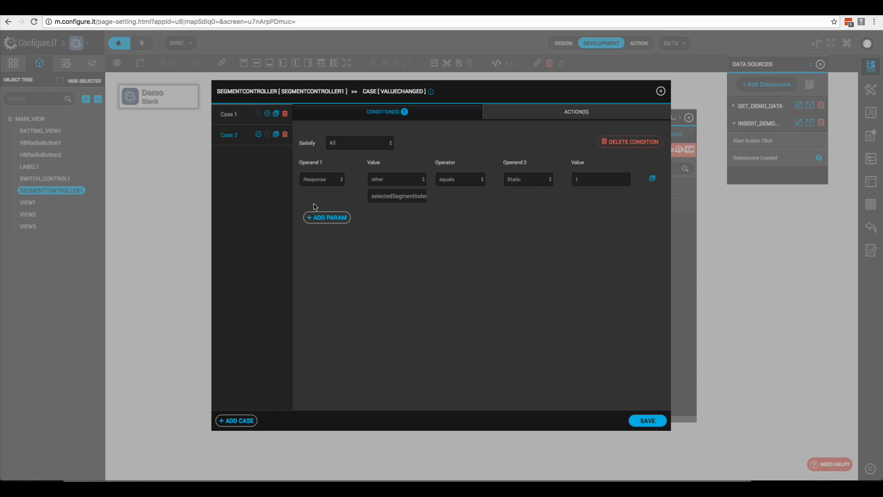
# - Clone Case 2 and, in Case 3, set Hidden to YES for VIEW2 and NO for VIEW3
pyautogui.click(275, 135)
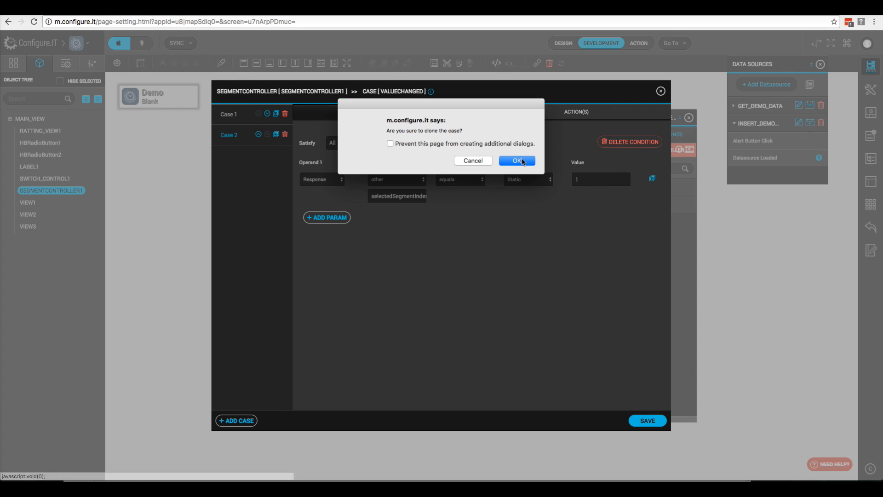
pyautogui.click(521, 161)
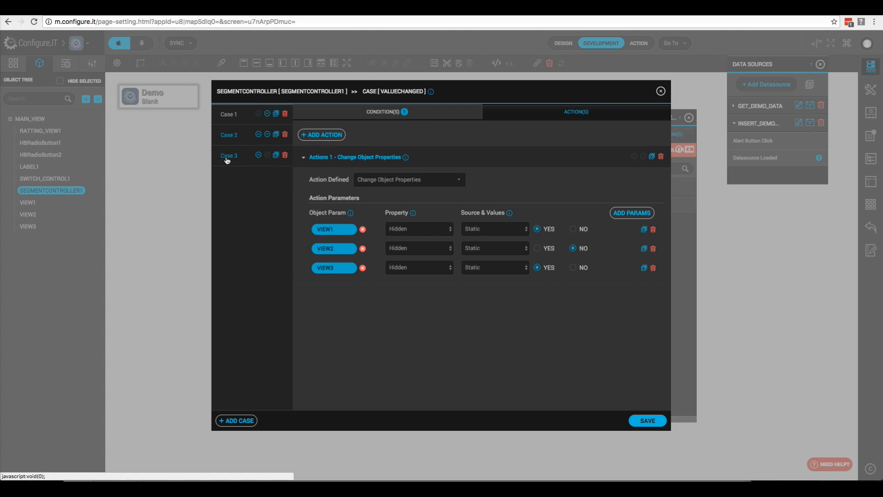
pyautogui.click(228, 157)
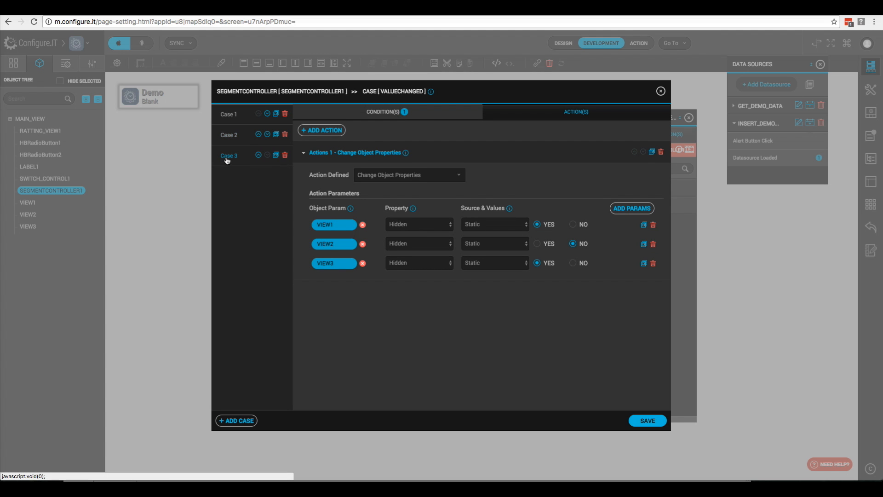
pyautogui.click(538, 245)
pyautogui.click(573, 264)
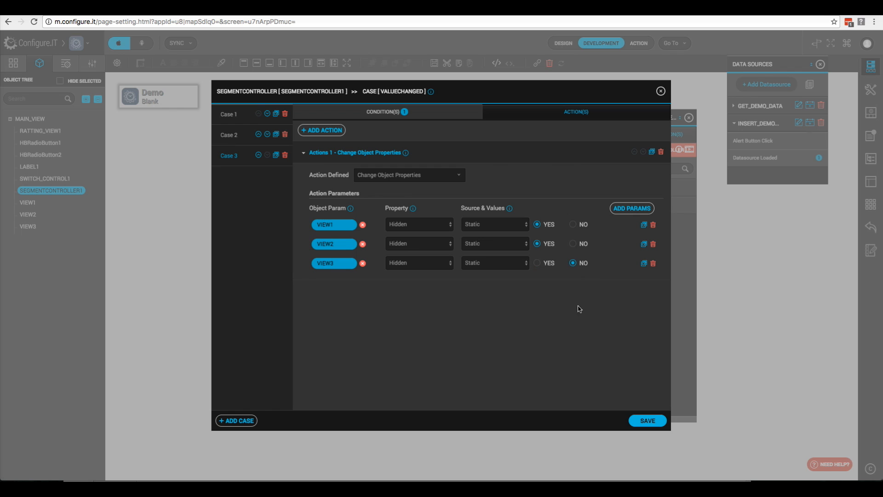
# - Set the comparison value in Case 3's selectedSegmentIndex condition to 2
pyautogui.click(386, 115)
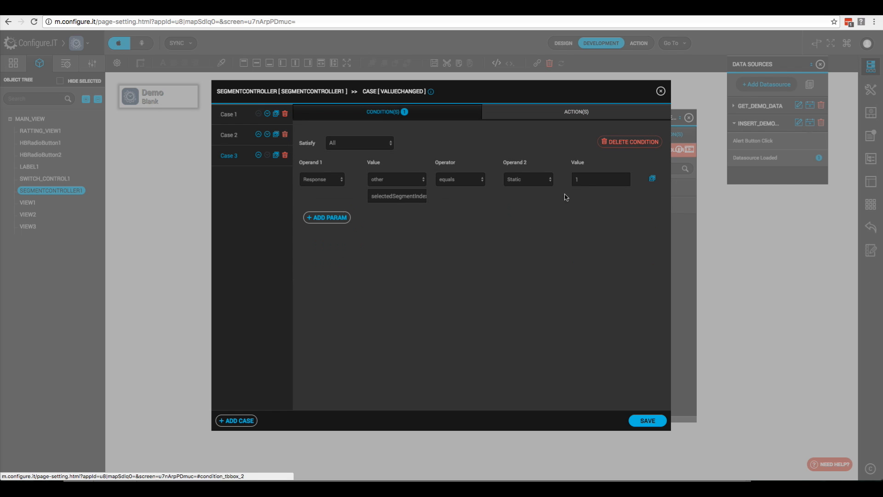
pyautogui.click(591, 180)
pyautogui.write('2')
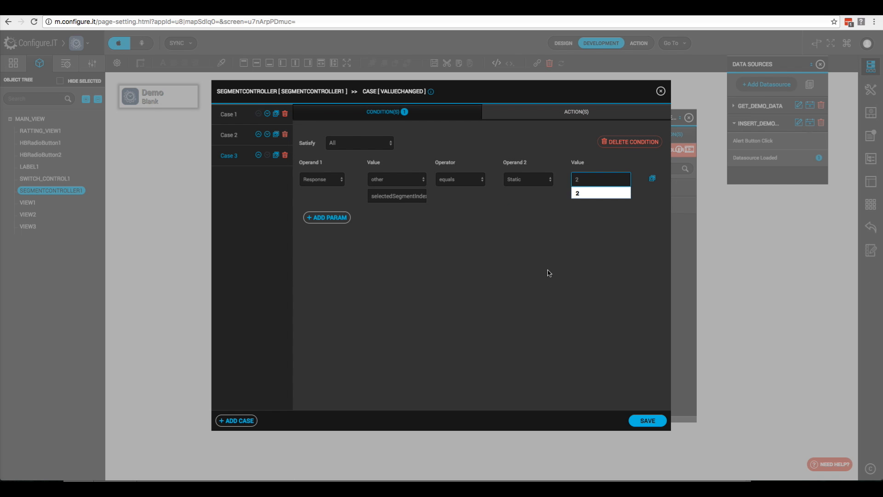
# - Save the Segment Controller's Value Changed cases and place a Progress View below the colored views, at about Xpos 33, YPos 323
pyautogui.click(647, 421)
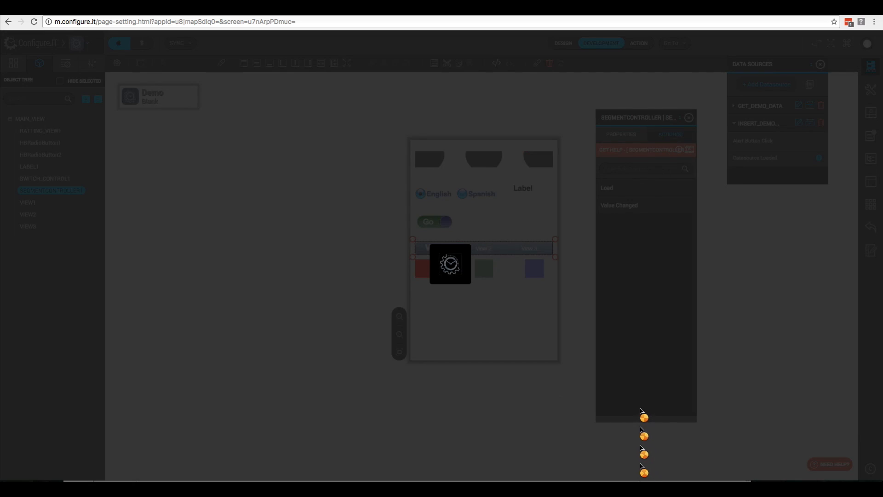
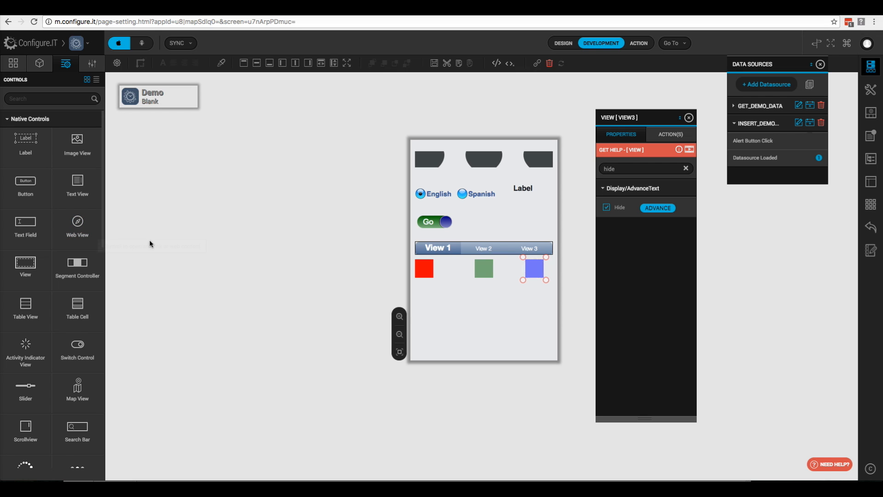
pyautogui.click(35, 98)
pyautogui.write('progr')
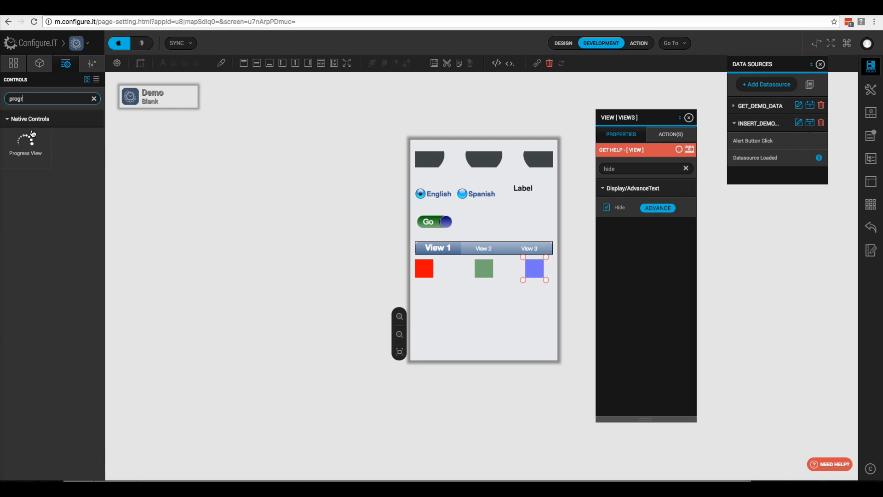
pyautogui.moveTo(32, 133); pyautogui.dragTo(453, 291)
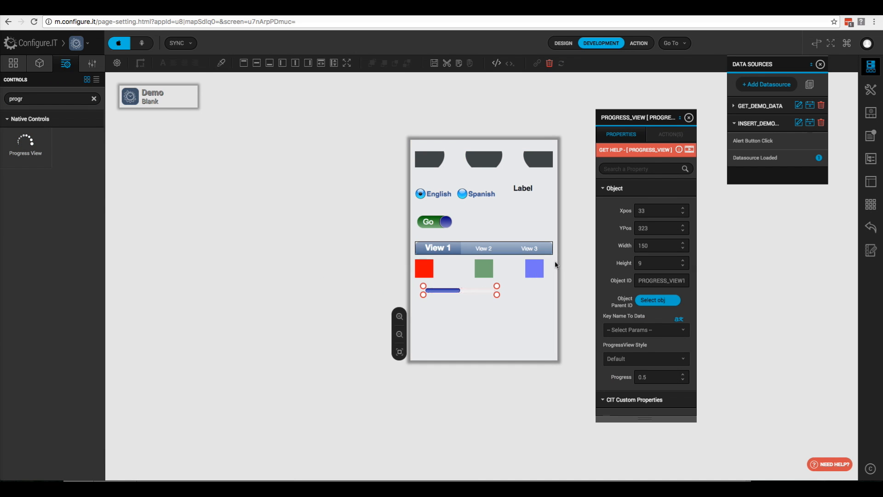
# - Set the progress view's Xpos to 10, YPos to 320 and Width to 300
pyautogui.click(649, 212)
pyautogui.write('10')
pyautogui.press('Tab')
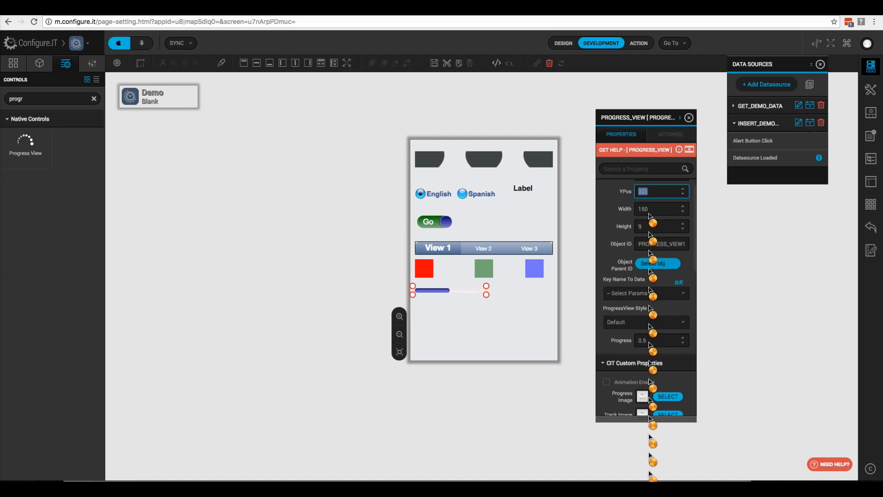
pyautogui.write('320')
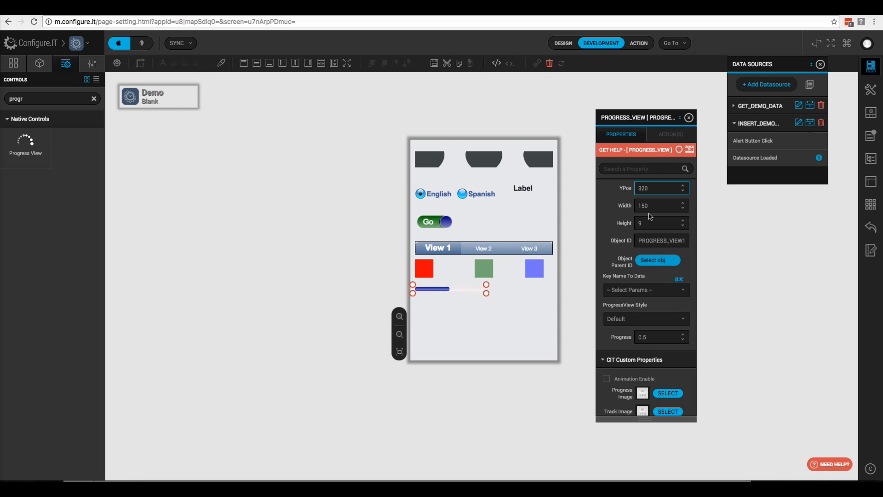
pyautogui.press('Tab')
pyautogui.write('300')
pyautogui.press('Tab')
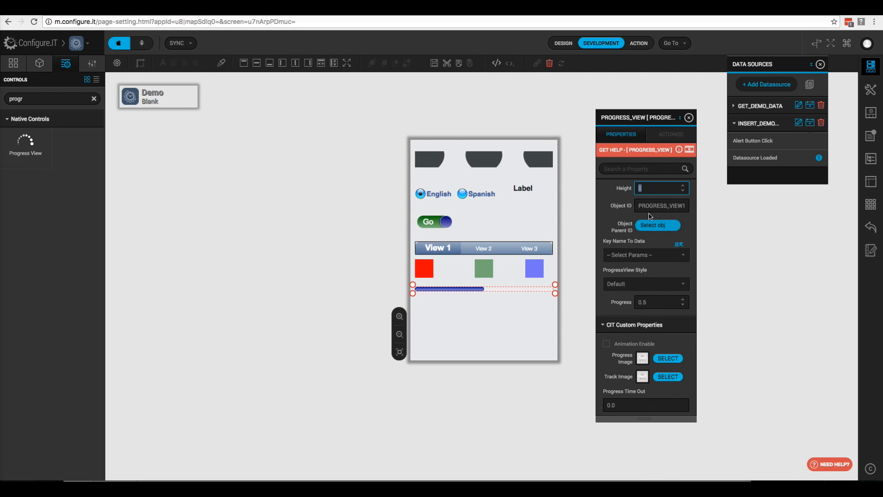
# - In the progress view's advanced resizing settings, enable the left margin, flexible width and right margin, and save
pyautogui.click(638, 169)
pyautogui.write('hide')
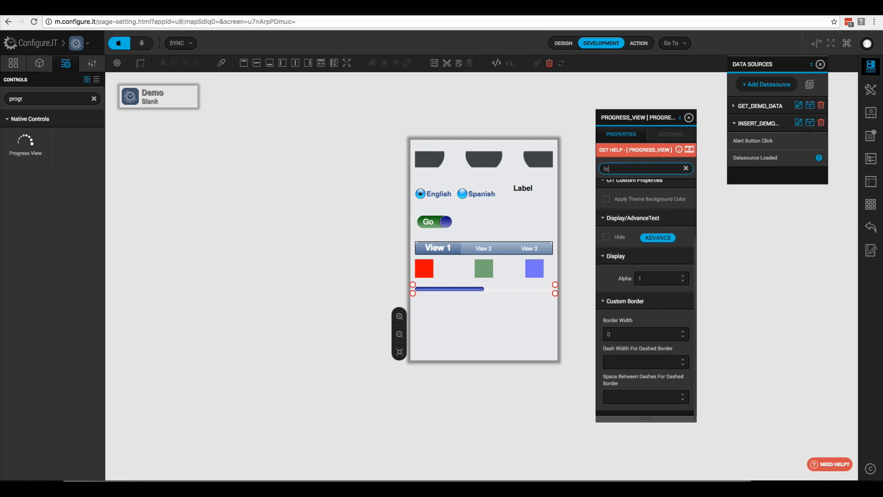
pyautogui.click(658, 208)
pyautogui.click(361, 290)
pyautogui.click(378, 290)
pyautogui.click(425, 290)
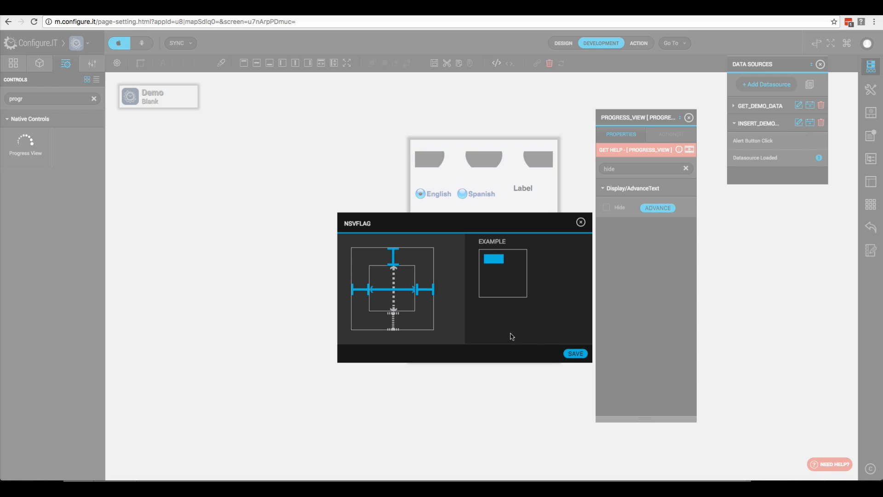
pyautogui.click(576, 354)
pyautogui.click(686, 169)
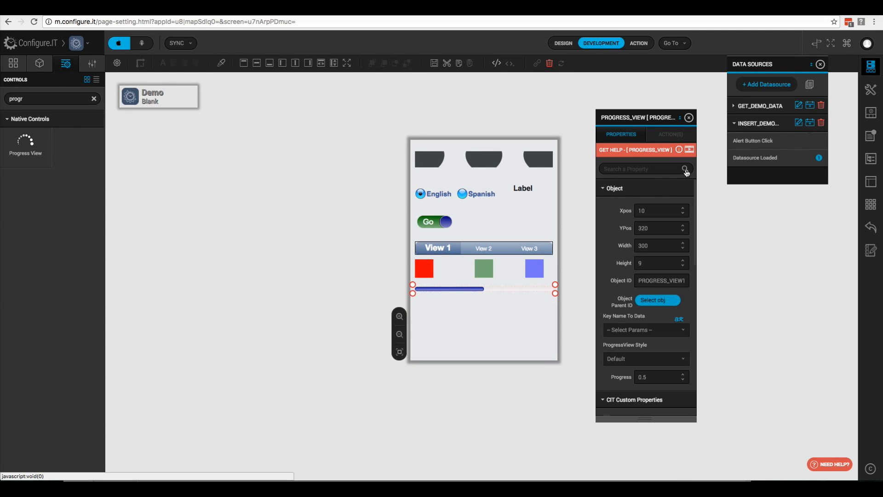
# - Keep the ProgressView Style at Default and set the Progress value to 0.2
pyautogui.scroll(-2, 623, 297)
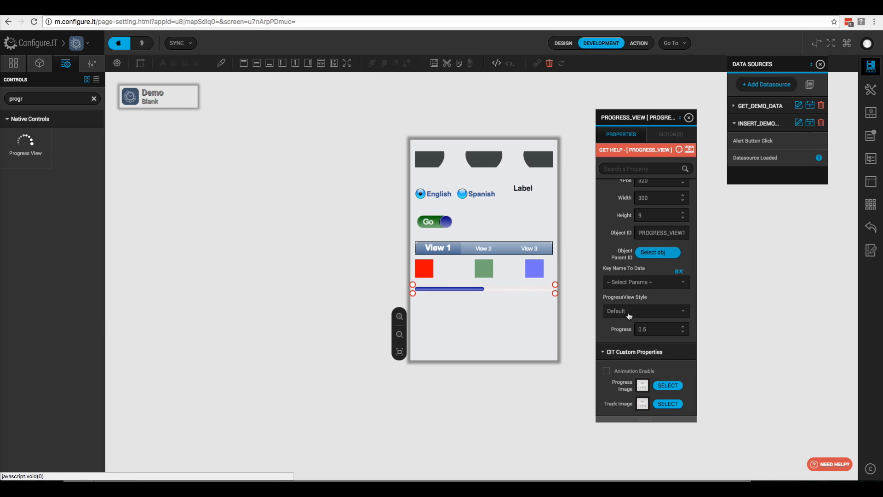
pyautogui.click(637, 314)
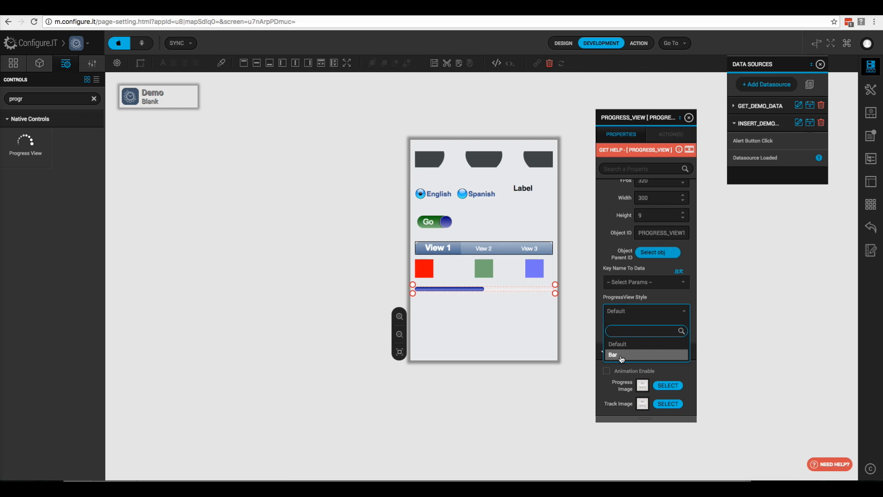
pyautogui.click(621, 345)
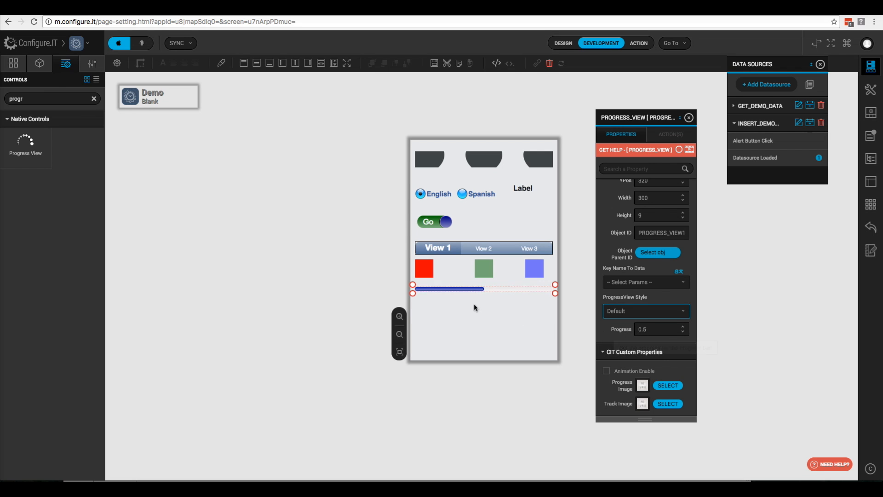
pyautogui.click(683, 333)
pyautogui.click(683, 333)
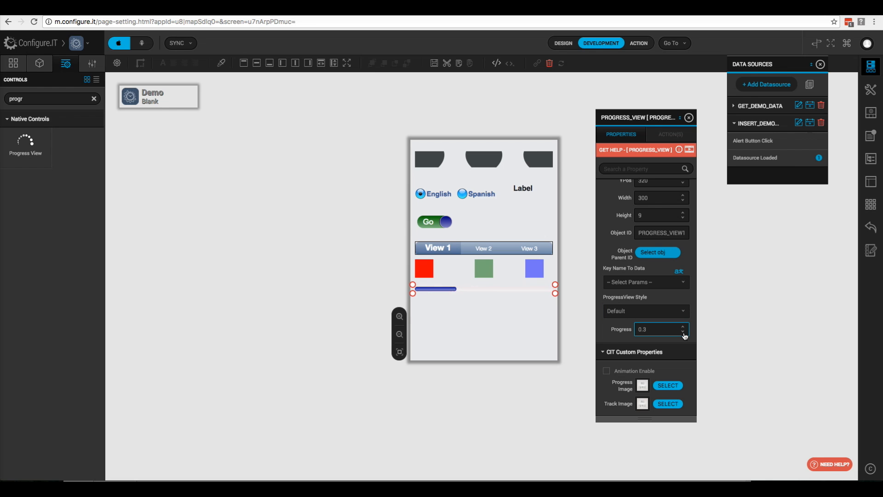
pyautogui.click(683, 333)
# - Enable animation for the progress view and set its Progress Time Out to 3
pyautogui.scroll(-3, 620, 329)
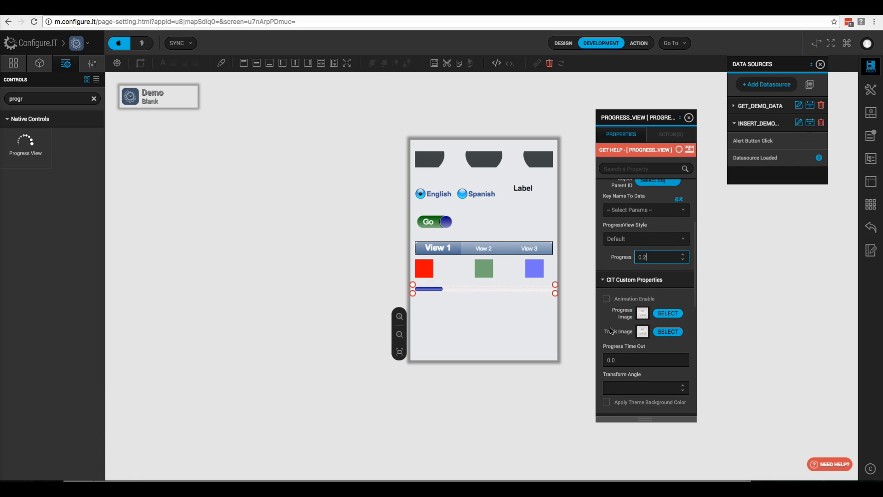
pyautogui.click(606, 302)
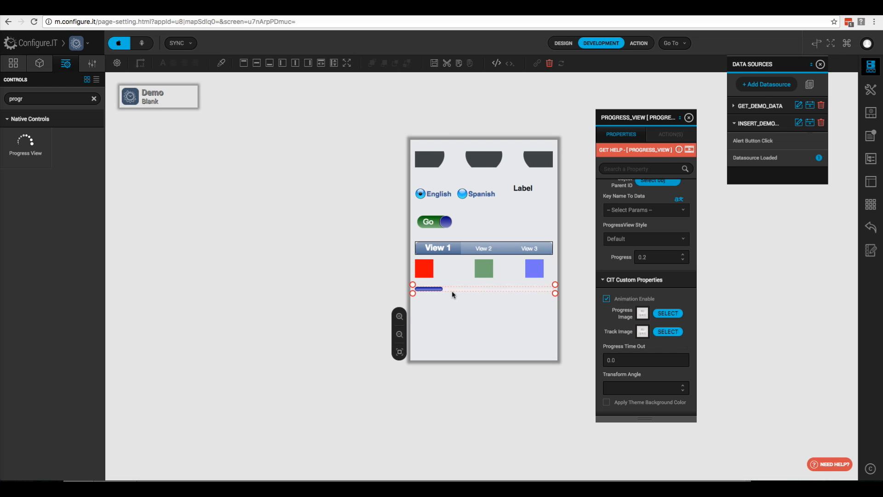
pyautogui.click(611, 354)
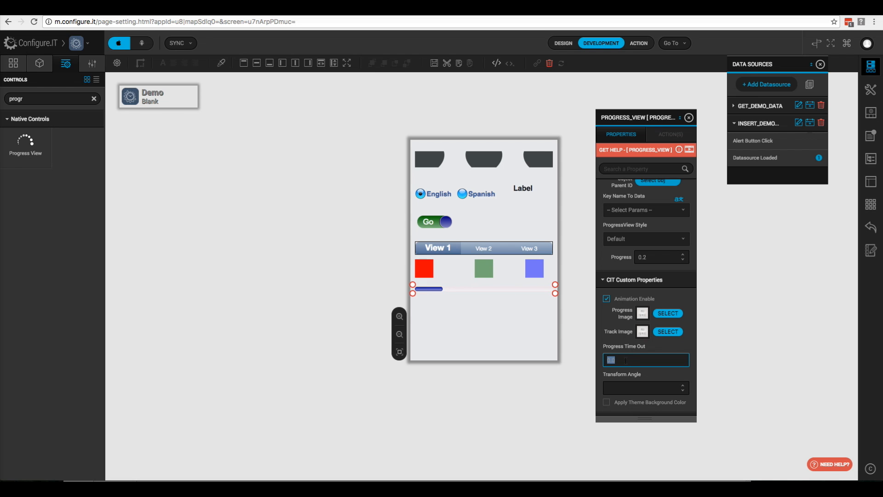
pyautogui.write('3')
# - Set the progress view's Progress Tint Color to red and its Track Tint Color to gray
pyautogui.scroll(-3, 644, 359)
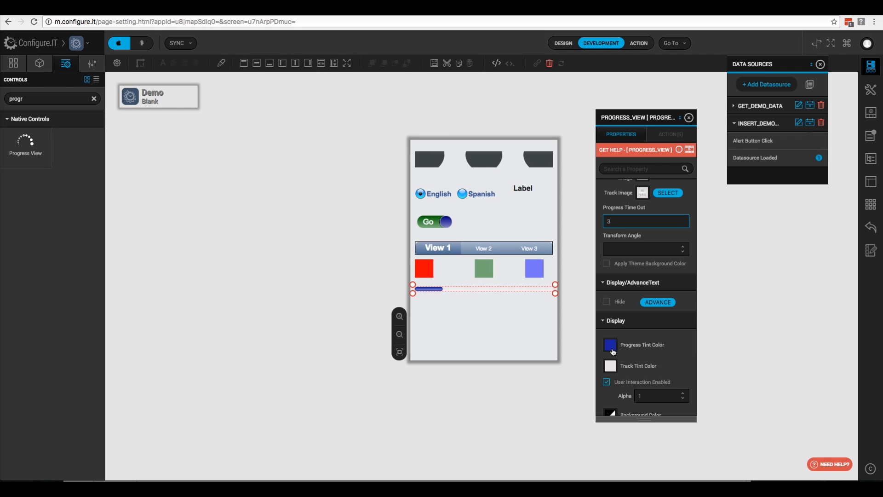
pyautogui.click(611, 350)
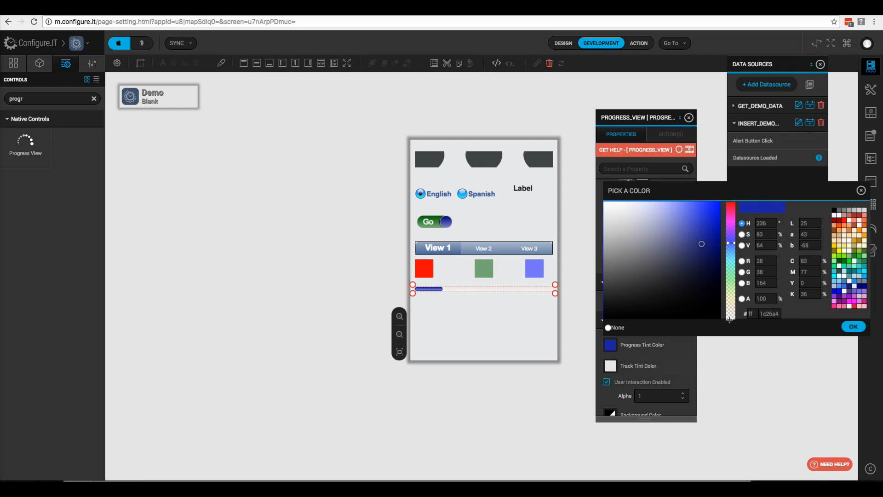
pyautogui.click(845, 221)
pyautogui.click(852, 327)
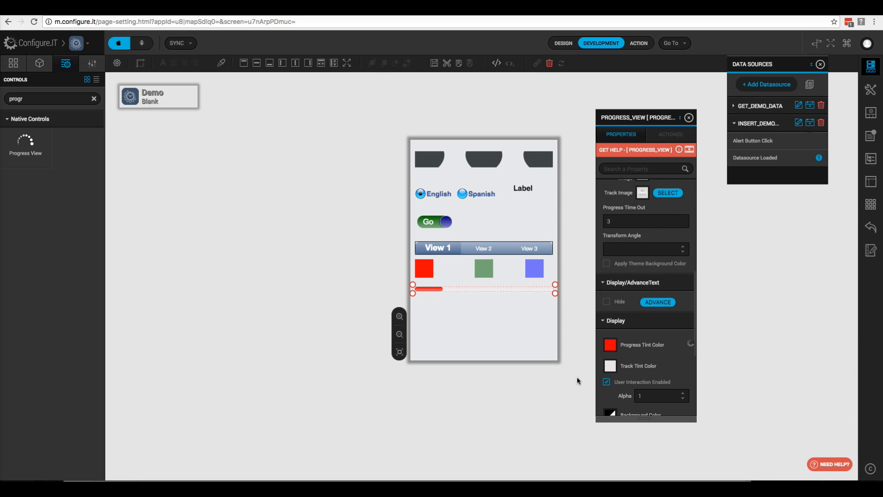
pyautogui.click(625, 358)
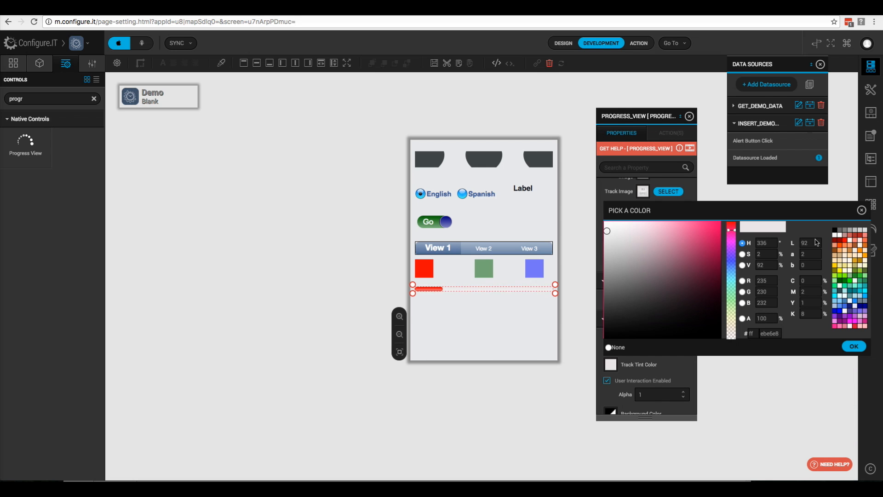
pyautogui.click(845, 230)
pyautogui.click(854, 347)
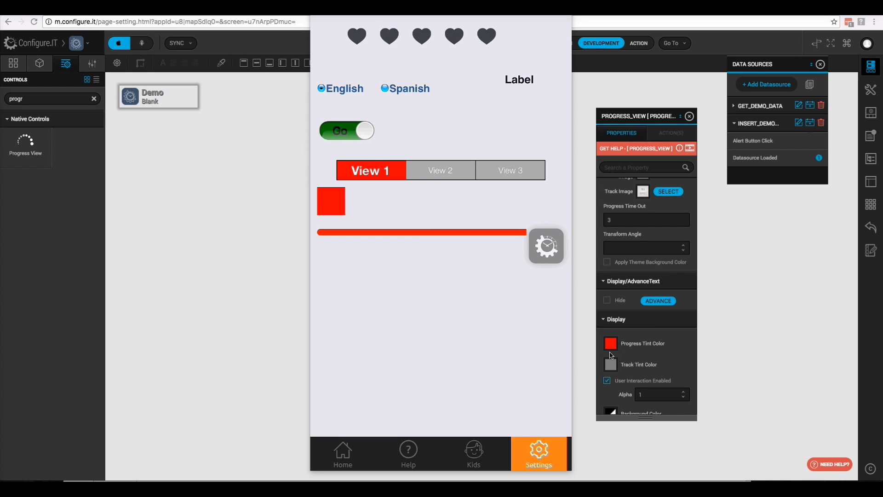
# - Disable animation for the progress view and set its Key Name To Data to dd_progress from GET_DEMO_DATA
pyautogui.click(589, 336)
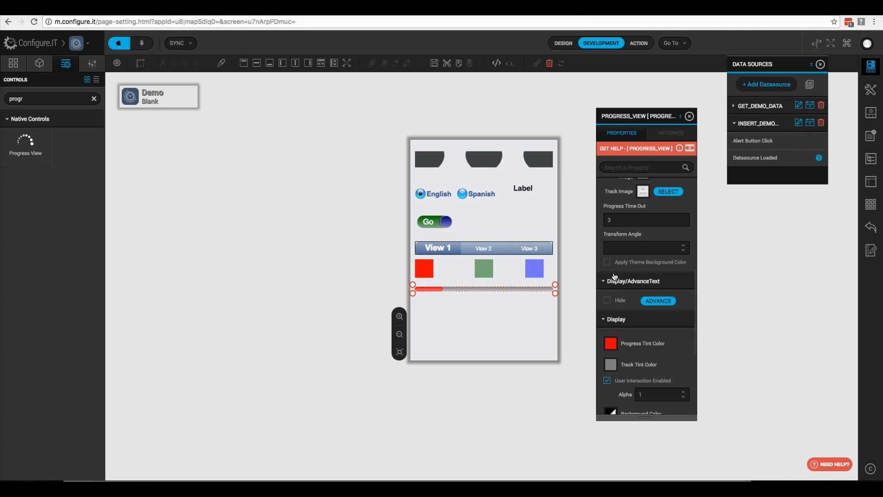
pyautogui.scroll(3, 624, 243)
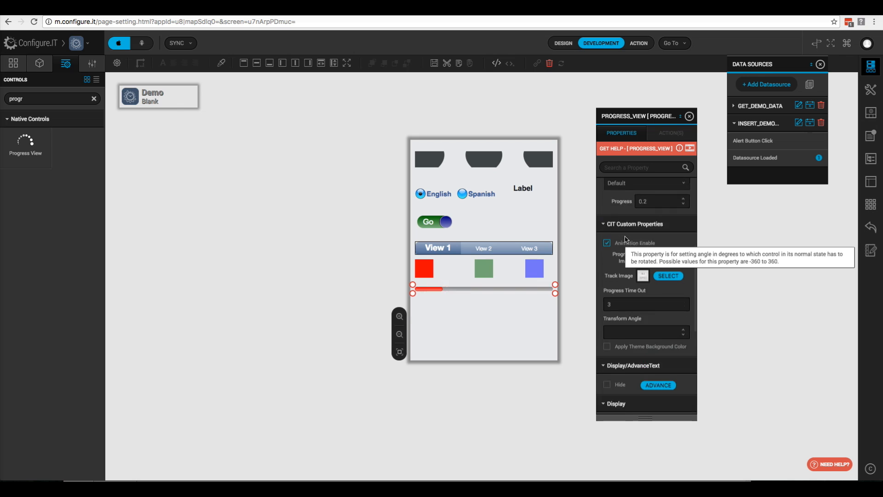
pyautogui.click(606, 276)
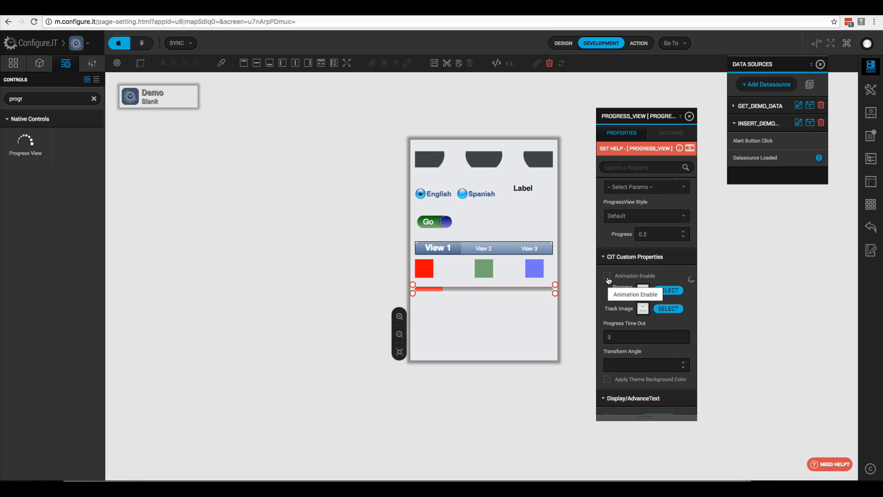
pyautogui.scroll(5, 628, 256)
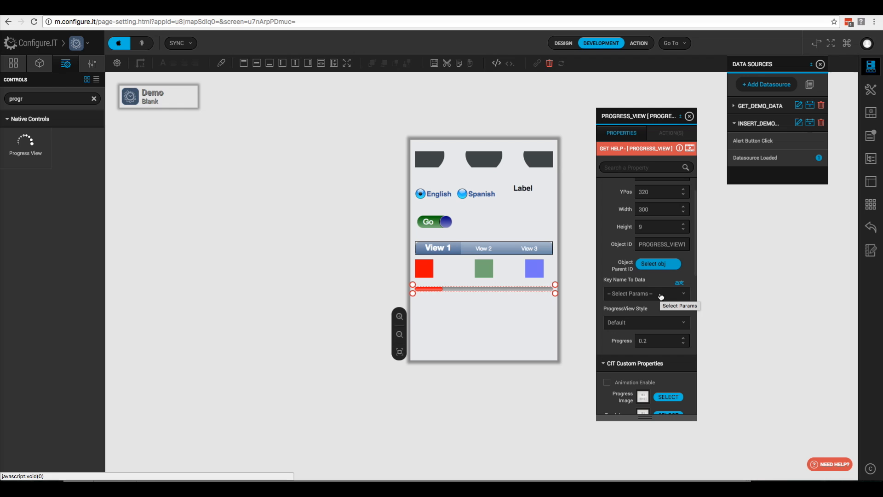
pyautogui.click(661, 294)
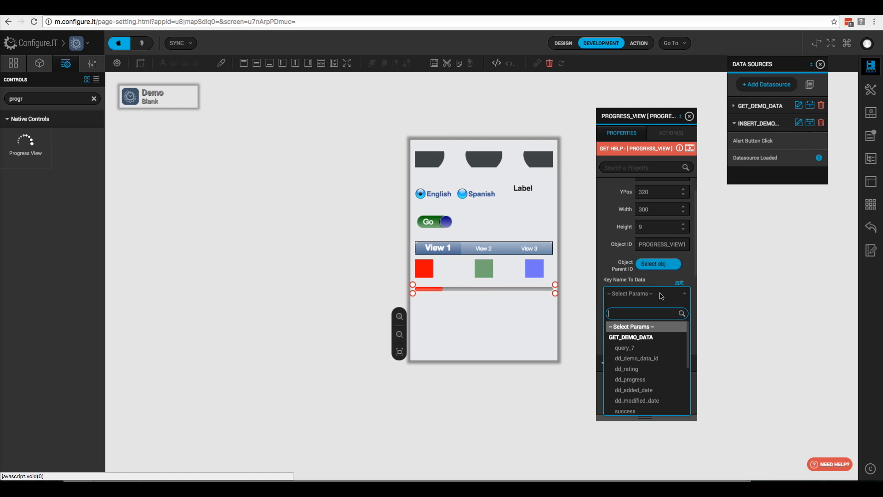
pyautogui.click(635, 380)
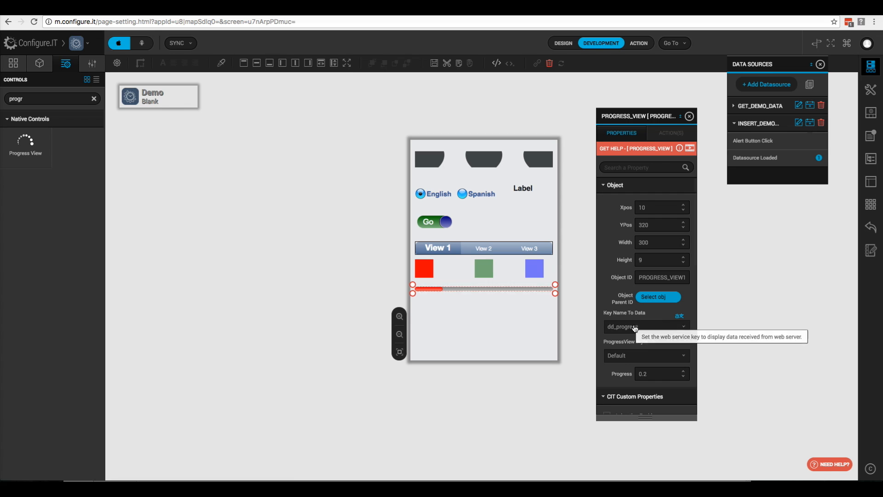
# - Set the progress view's Progress Time Out to 0
pyautogui.scroll(-3, 632, 349)
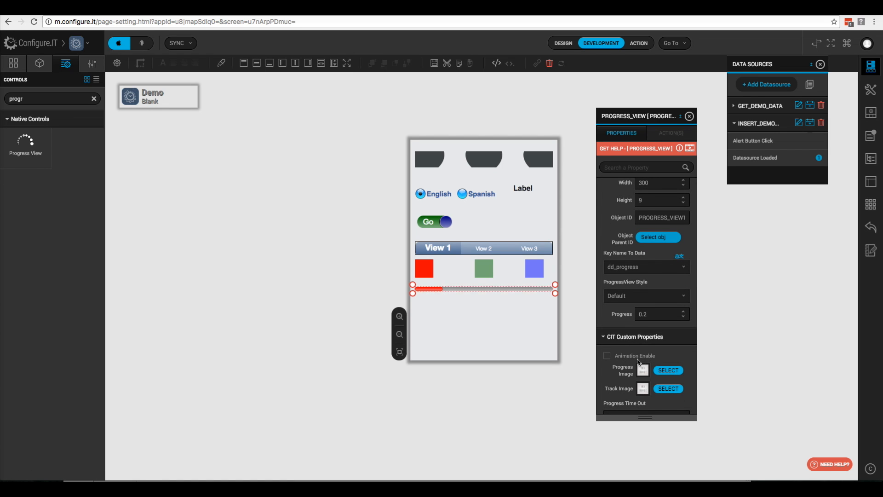
pyautogui.scroll(-2, 637, 362)
pyautogui.scroll(-2, 639, 362)
pyautogui.doubleClick(629, 347)
pyautogui.write('0')
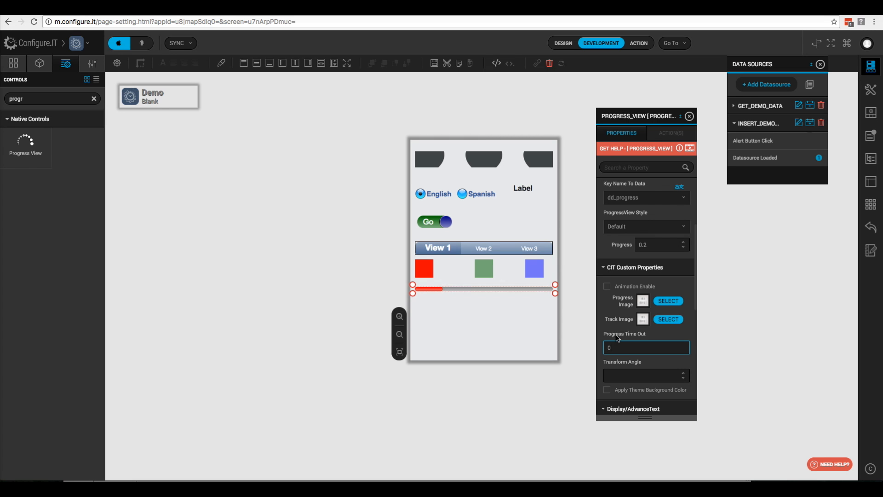
pyautogui.scroll(3, 626, 336)
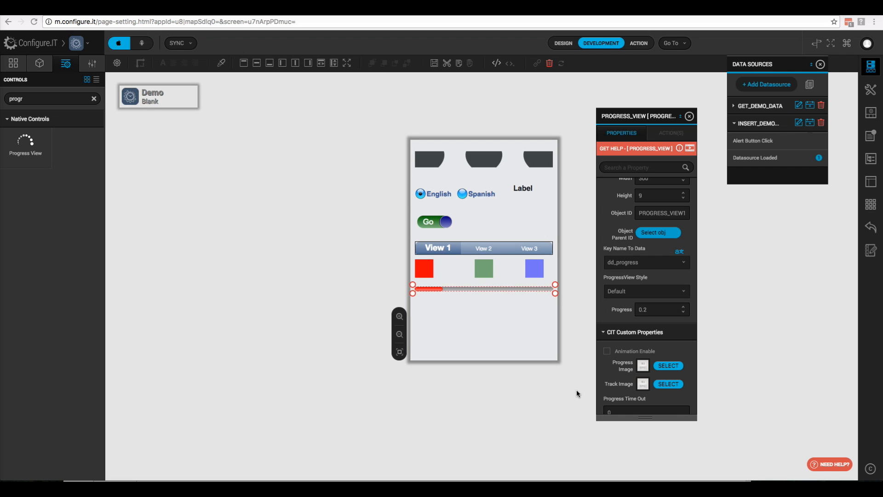
# - Place a Stepper control below the progress view, at about Xpos 17, YPos 354
pyautogui.doubleClick(32, 98)
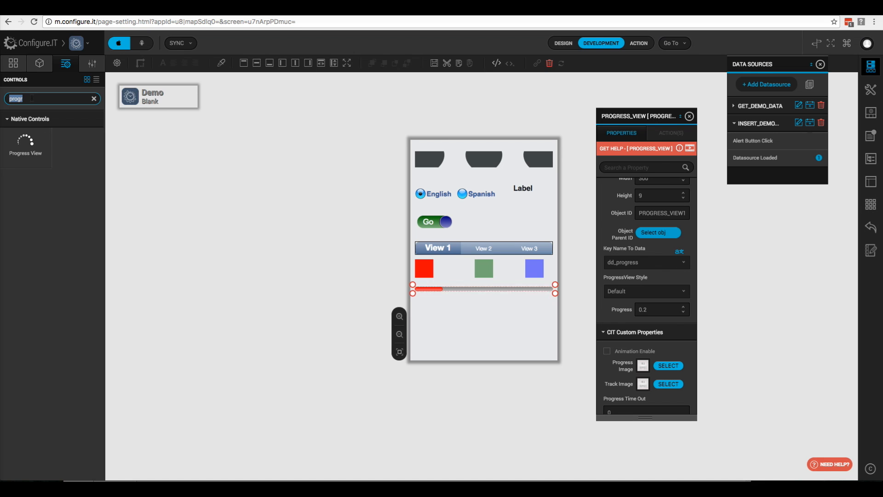
pyautogui.write('ste')
pyautogui.moveTo(25, 141); pyautogui.dragTo(443, 311)
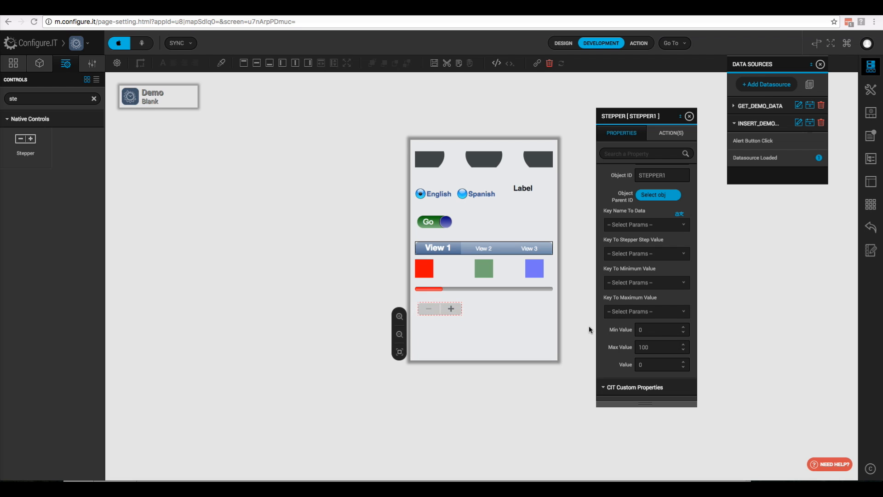
pyautogui.scroll(3, 618, 252)
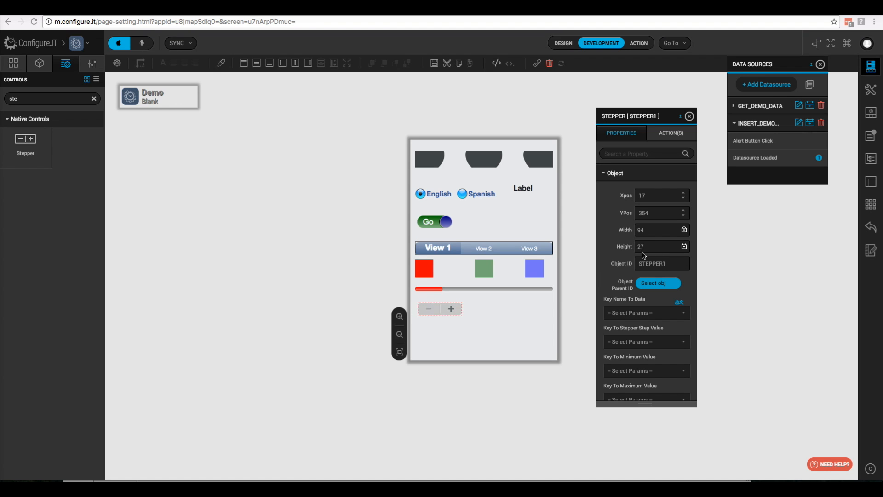
pyautogui.scroll(-2, 615, 274)
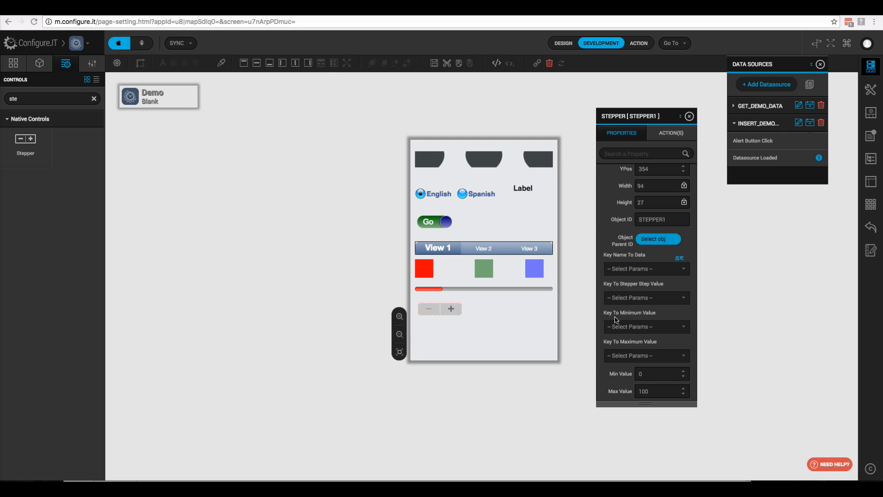
# - Set the stepper's Max Value to 10 and its initial Value to 1
pyautogui.scroll(-2, 647, 318)
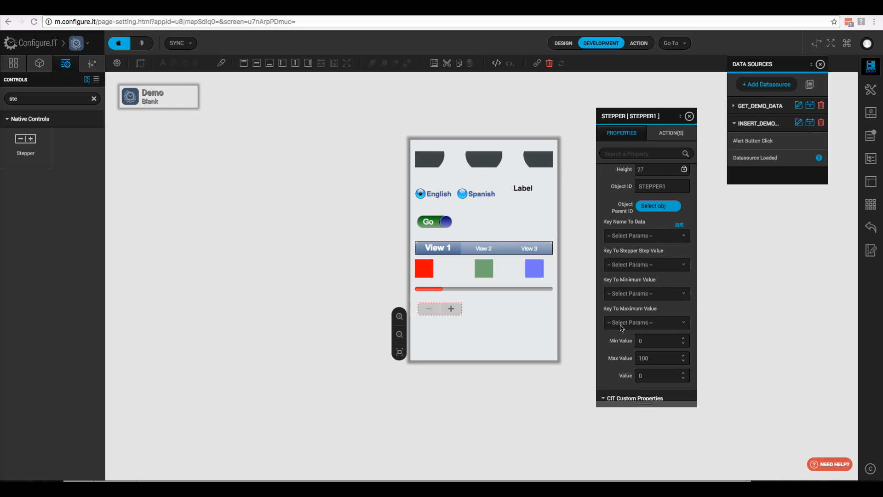
pyautogui.scroll(-2, 622, 327)
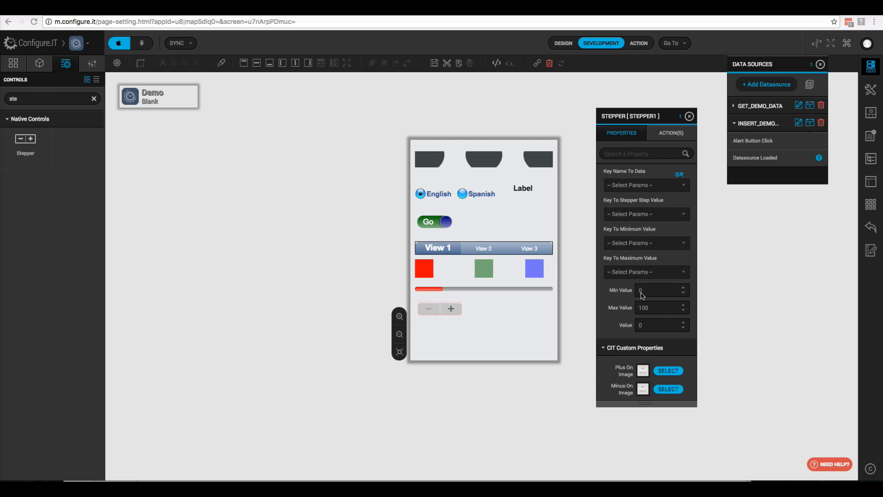
pyautogui.doubleClick(646, 307)
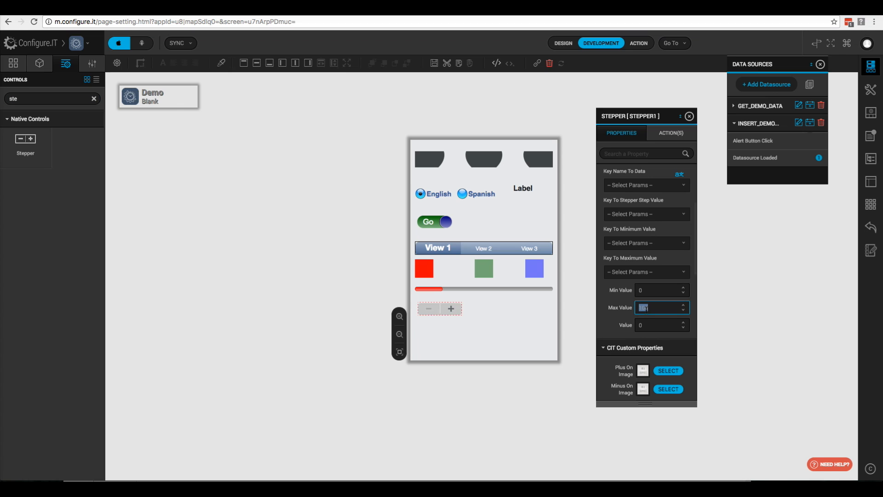
pyautogui.write('10')
pyautogui.press('Tab')
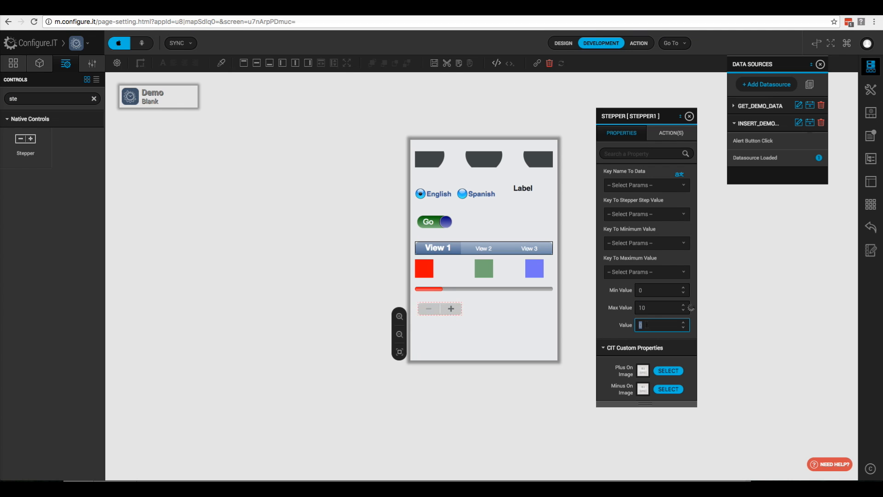
pyautogui.write('1')
# - Set the stepper's step value to 2 in its display properties
pyautogui.scroll(-1, 613, 328)
pyautogui.scroll(-2, 613, 328)
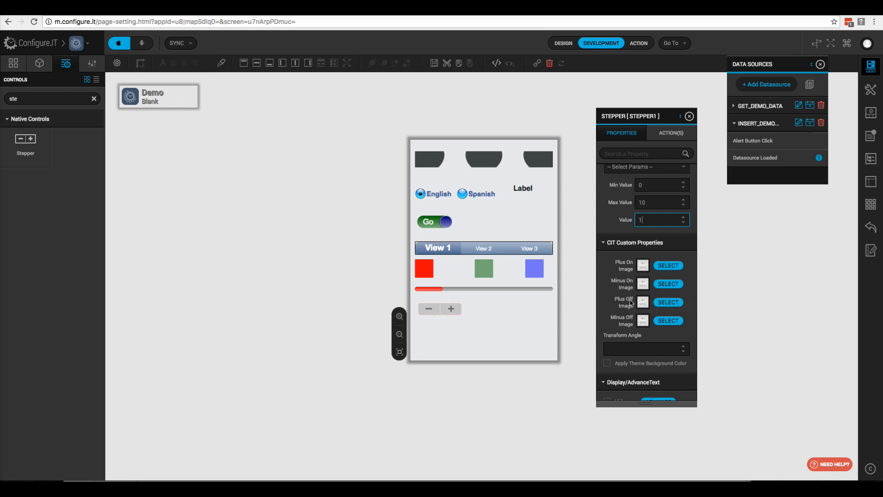
pyautogui.moveTo(620, 324)
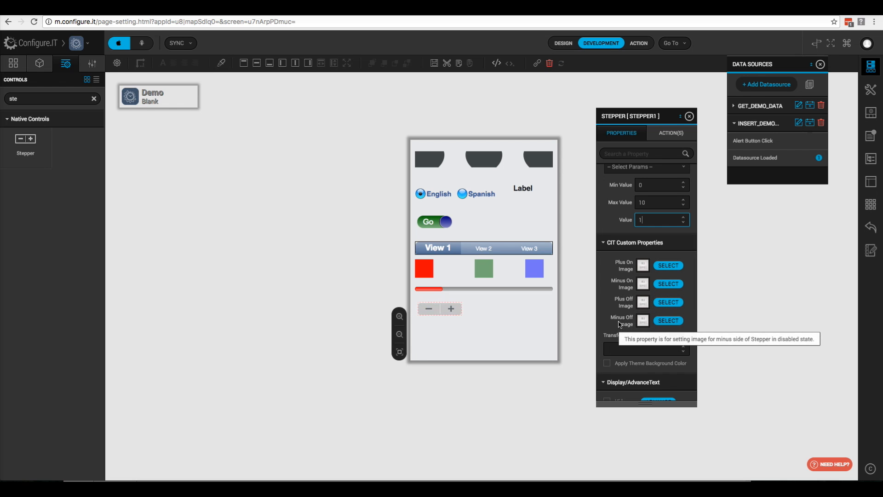
pyautogui.scroll(-3, 623, 335)
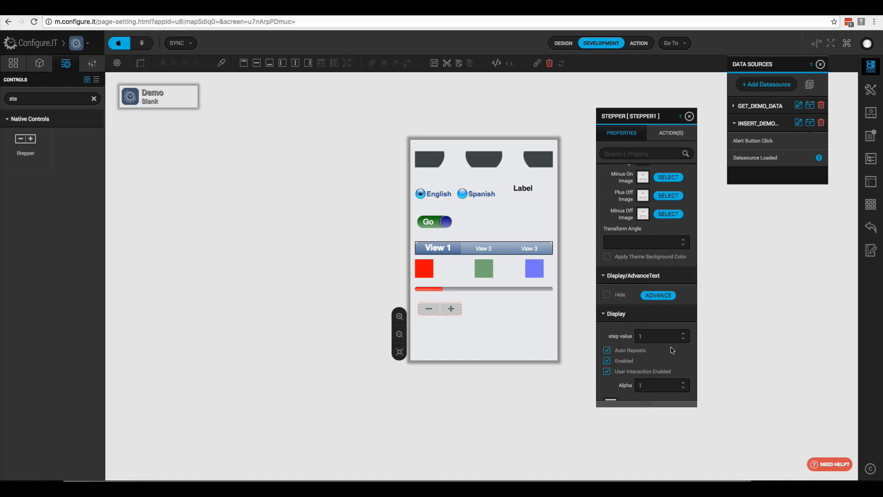
pyautogui.click(683, 334)
# - Set the stepper's Background Color to orange
pyautogui.scroll(-3, 682, 340)
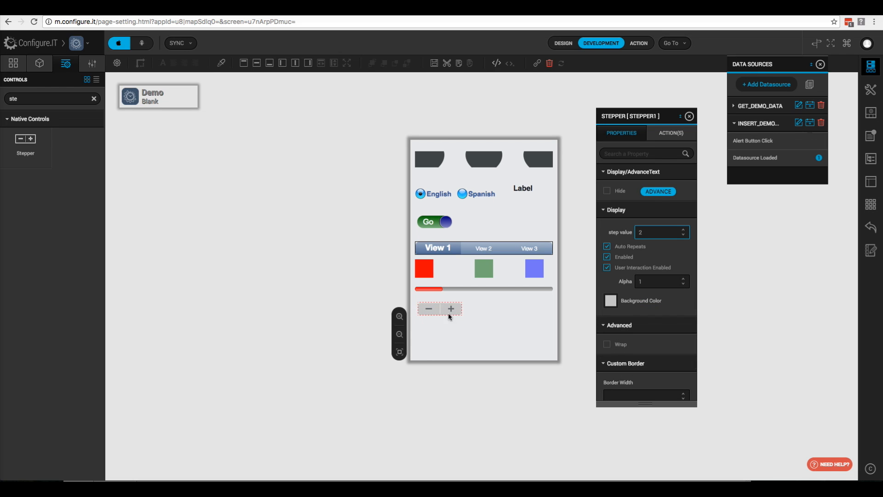
pyautogui.click(610, 301)
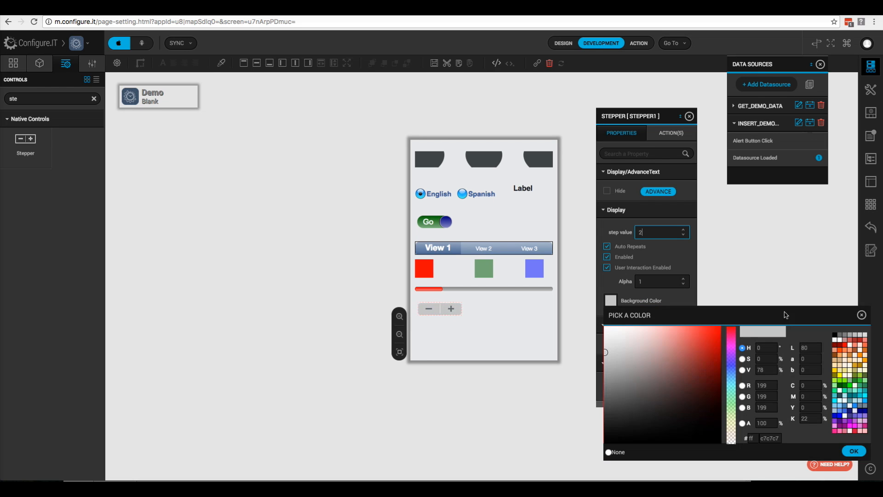
pyautogui.click(840, 354)
pyautogui.click(852, 451)
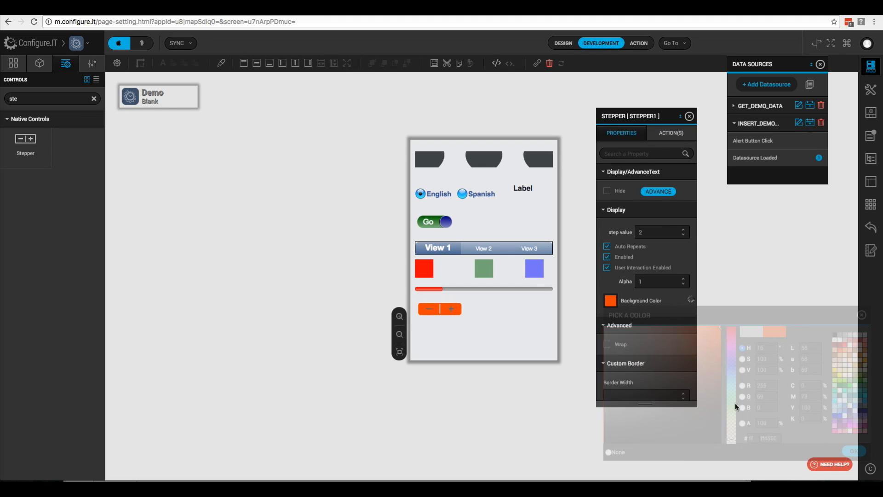
pyautogui.scroll(1, 619, 342)
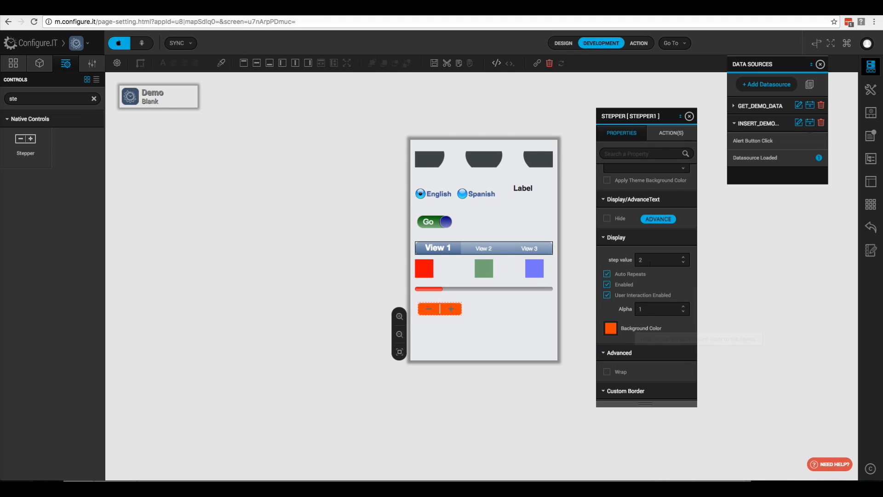
# - Define a Change Object Properties action in Case 1 of the stepper's click event
pyautogui.click(670, 133)
pyautogui.moveTo(617, 177)
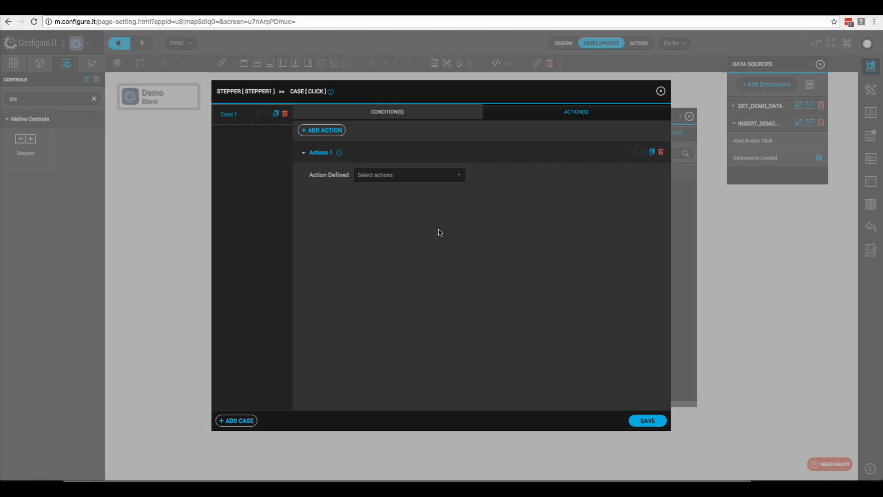
pyautogui.click(420, 175)
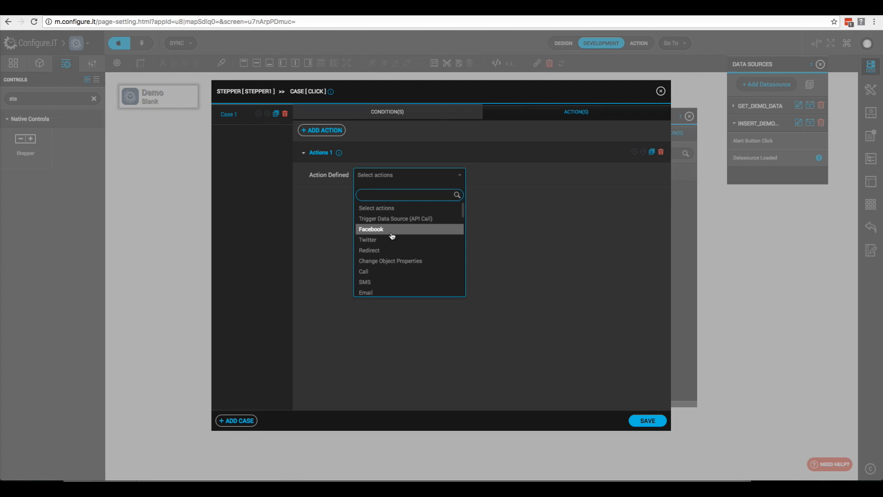
pyautogui.click(390, 261)
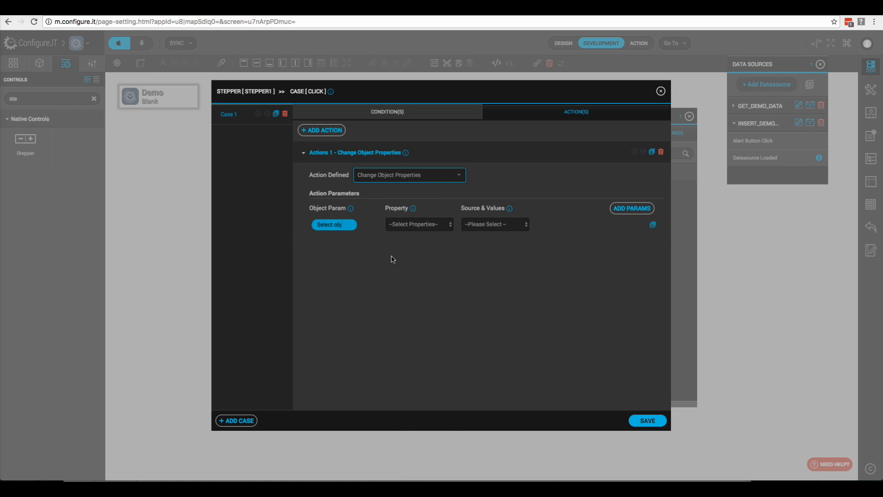
# - Target the Value property of LABEL1 in the stepper's Change Object Properties action
pyautogui.click(329, 226)
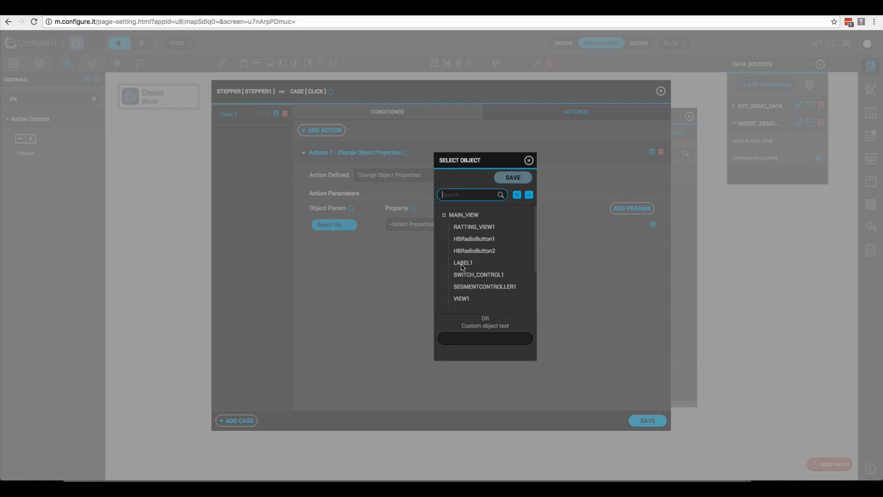
pyautogui.click(432, 266)
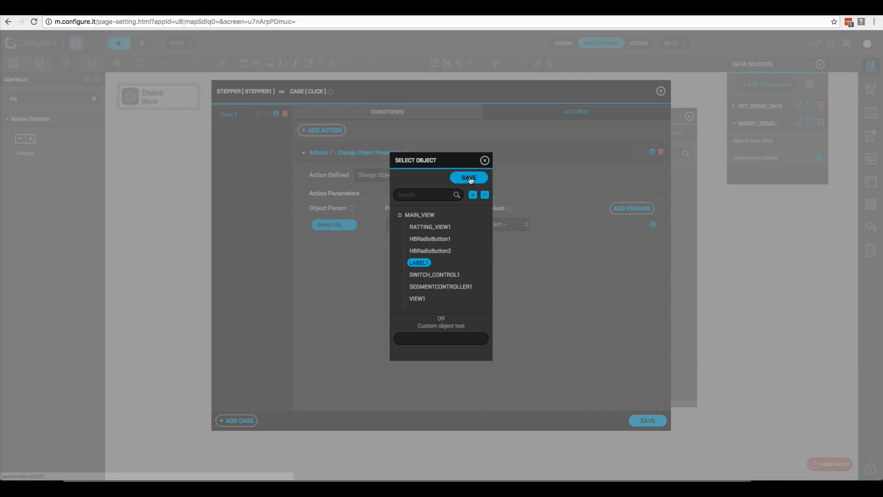
pyautogui.click(469, 178)
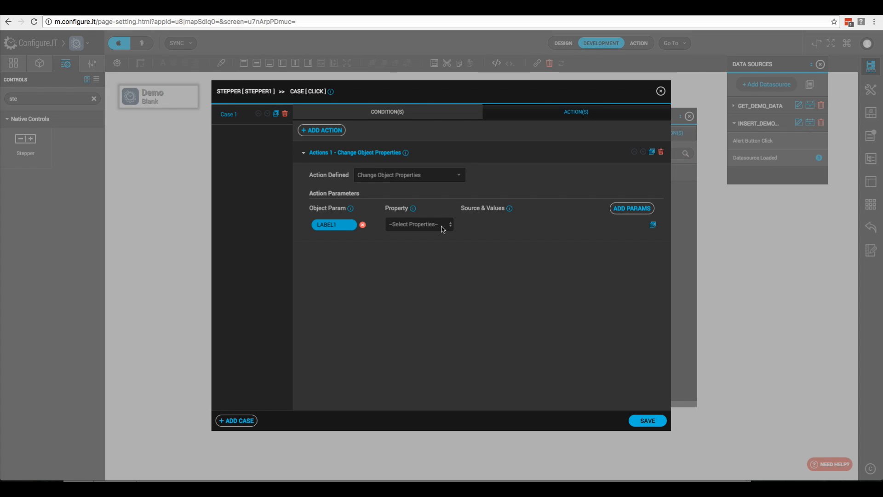
pyautogui.click(442, 225)
pyautogui.click(414, 239)
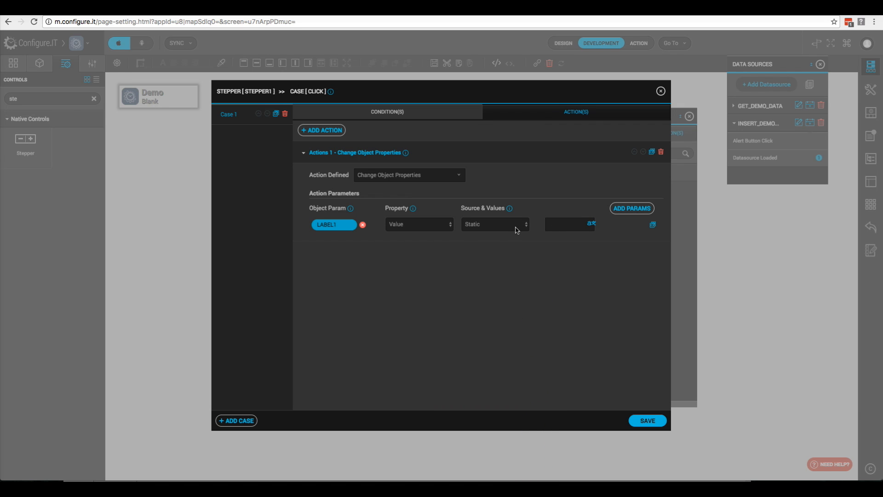
# - Use the STEPPER1 object as the source of the label's value and save the stepper's click case
pyautogui.click(516, 225)
pyautogui.click(497, 237)
pyautogui.click(567, 225)
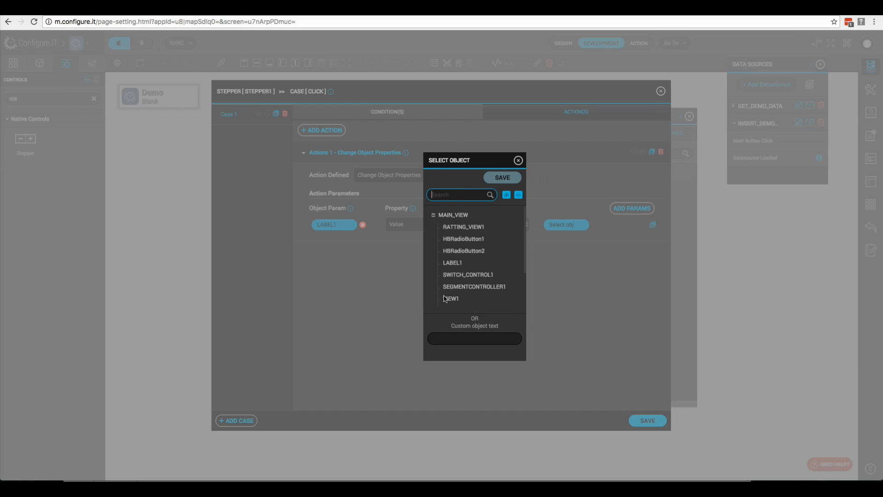
pyautogui.scroll(-2, 428, 295)
pyautogui.click(426, 295)
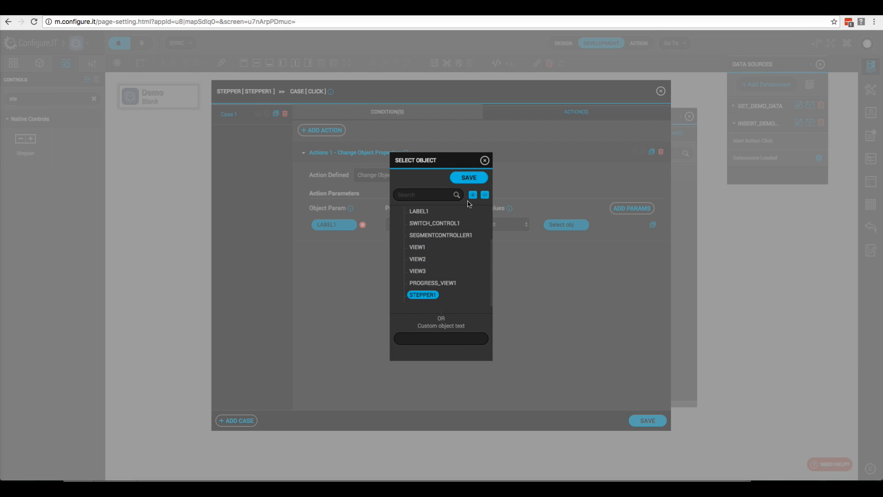
pyautogui.click(468, 180)
pyautogui.click(637, 422)
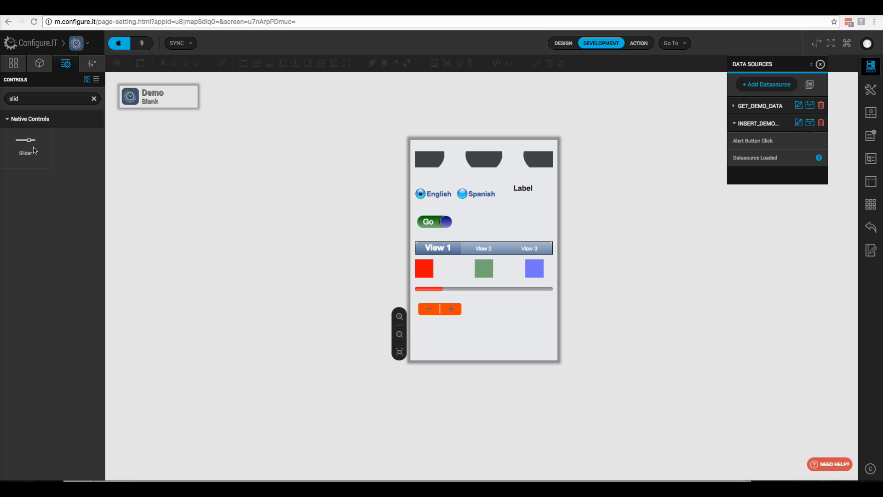
# - Place a Slider control below the stepper and set its Xpos to 10, YPos to 400 and Width to 300
pyautogui.moveTo(24, 140); pyautogui.dragTo(451, 335)
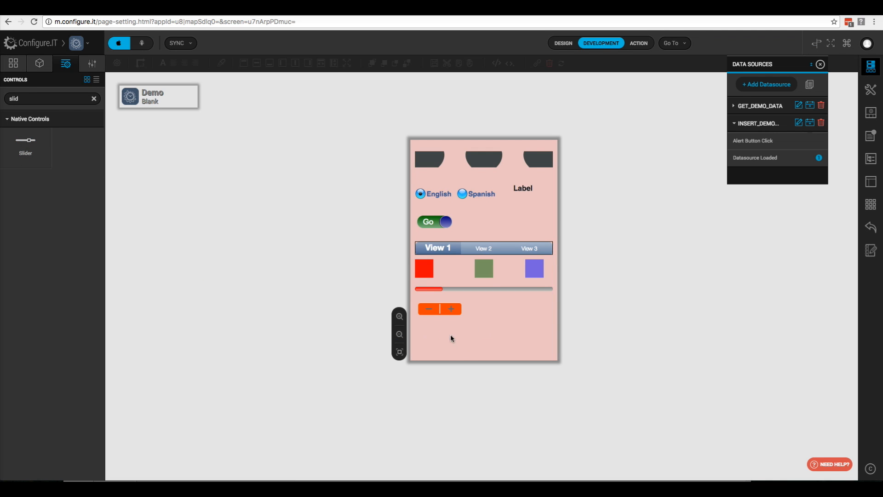
pyautogui.doubleClick(658, 209)
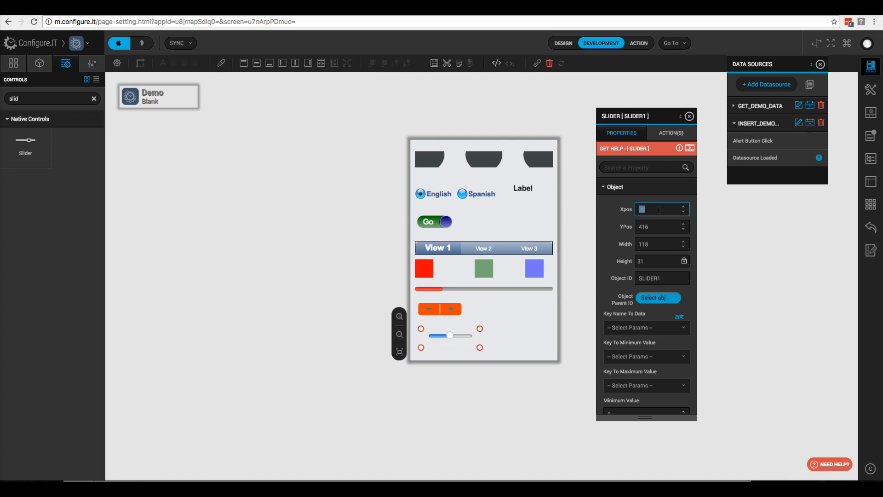
pyautogui.write('10')
pyautogui.press('Tab')
pyautogui.write('400')
pyautogui.press('Tab')
pyautogui.write('32')
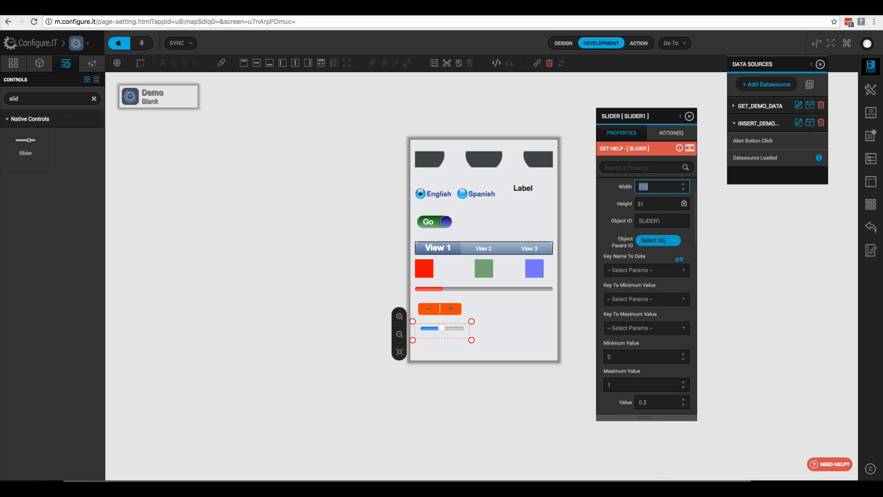
pyautogui.write('00')
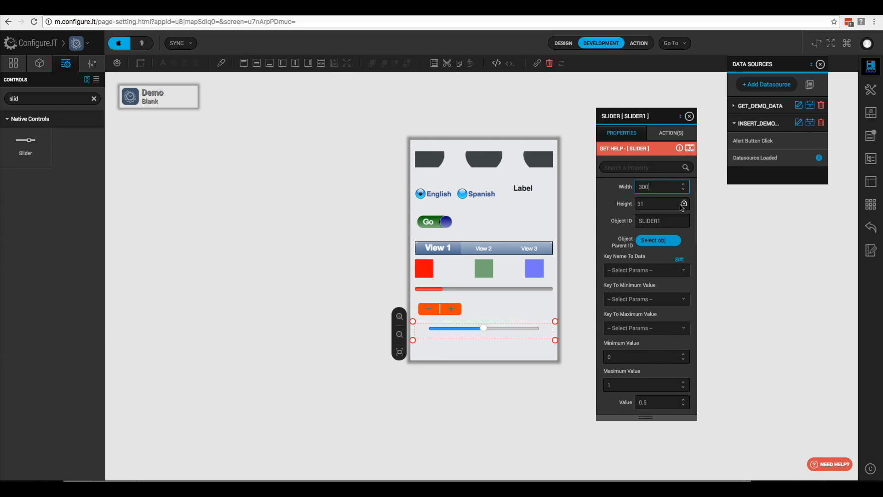
# - Filter the slider's properties by "color", then set Minimum Track Tint Color to red and Maximum Track Tint Color to dark gray 696969
pyautogui.click(638, 168)
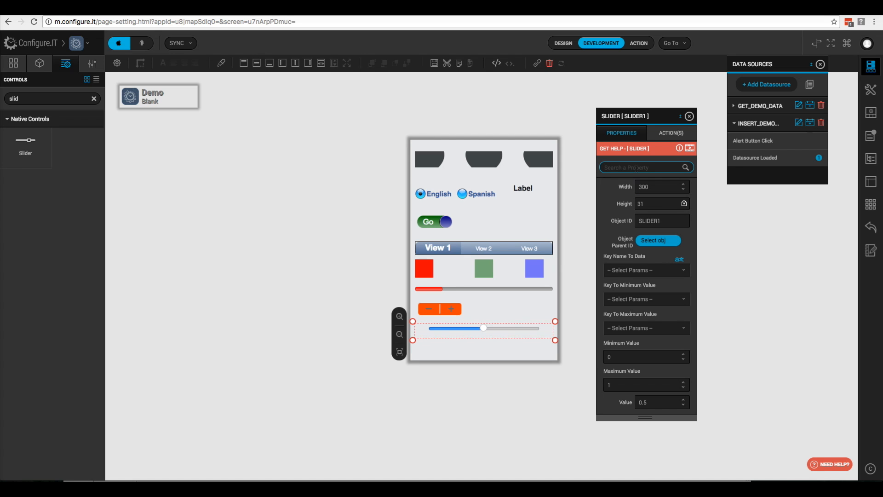
pyautogui.write('color')
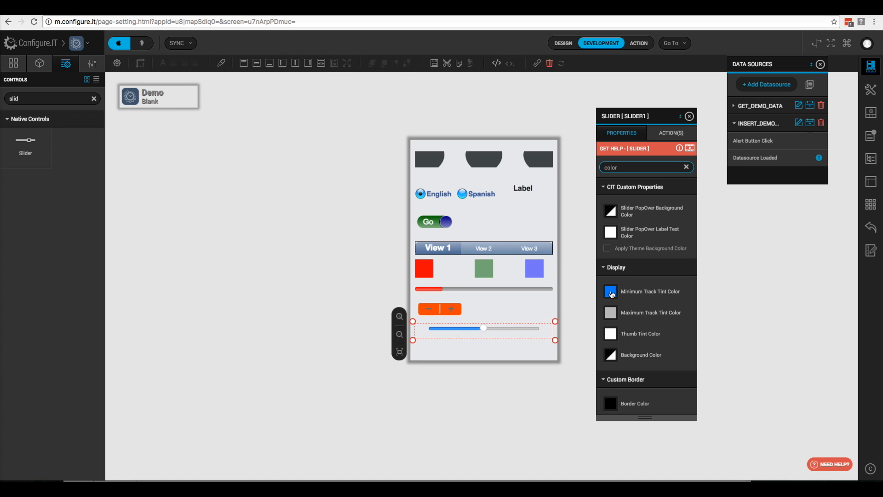
pyautogui.click(625, 294)
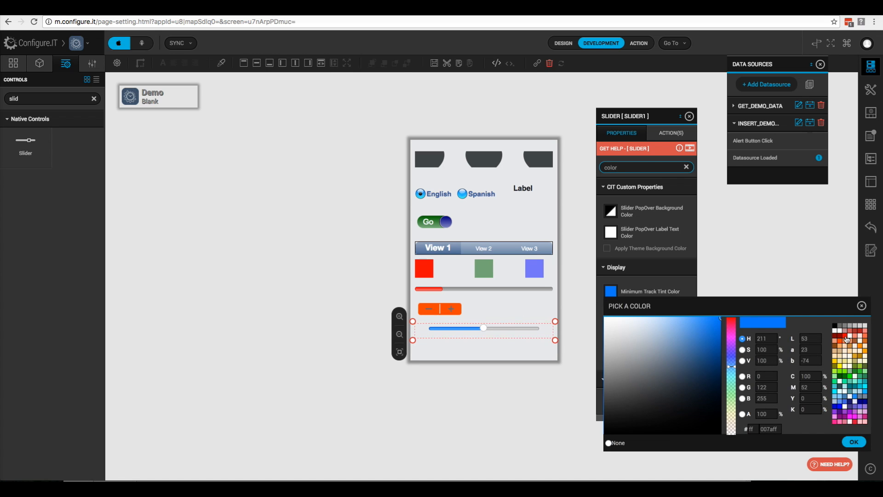
pyautogui.click(846, 342)
pyautogui.click(854, 442)
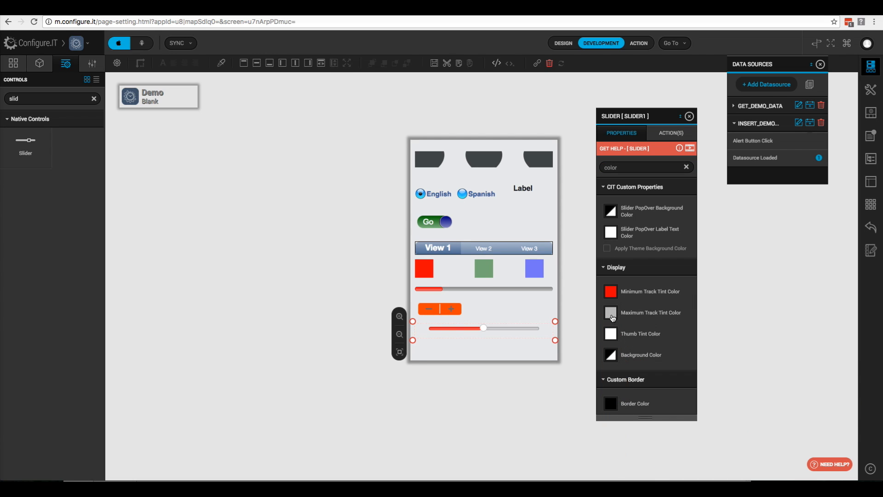
pyautogui.click(611, 314)
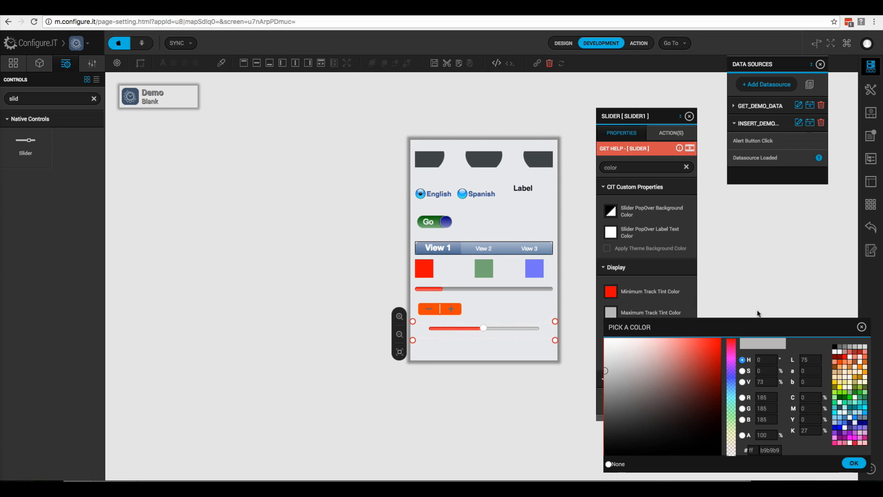
pyautogui.click(840, 346)
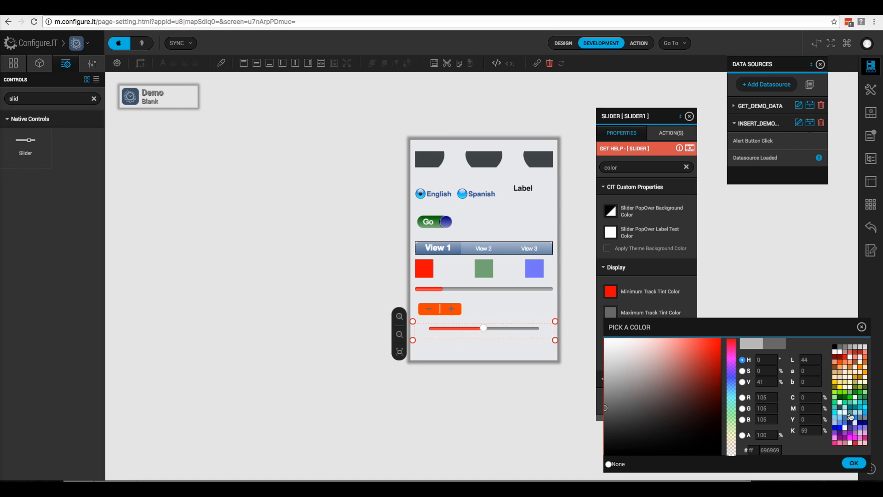
pyautogui.click(854, 463)
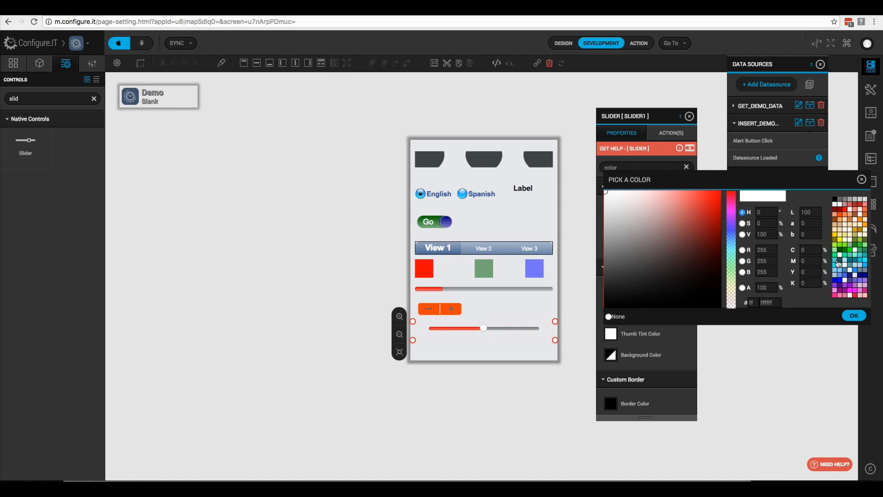
# - Set the slider's Thumb Tint Color to dark green 006400 and its Background Color to light gray d3d3d3
pyautogui.click(839, 252)
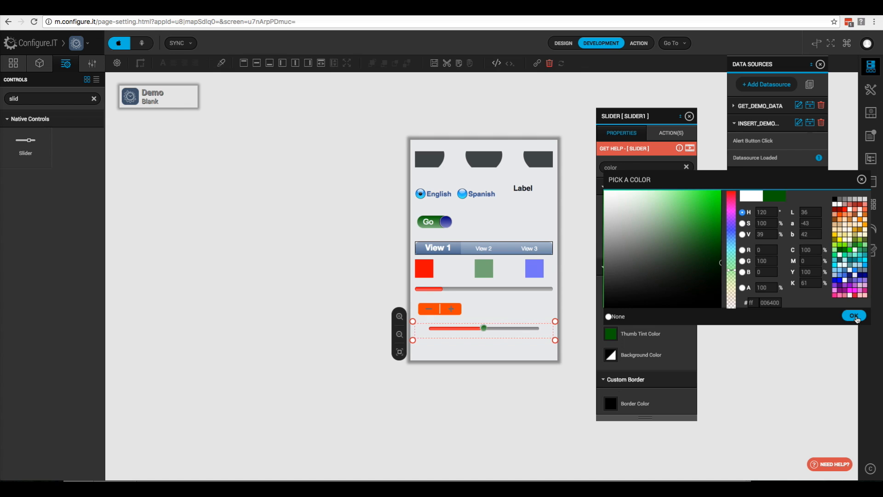
pyautogui.click(853, 316)
pyautogui.click(610, 355)
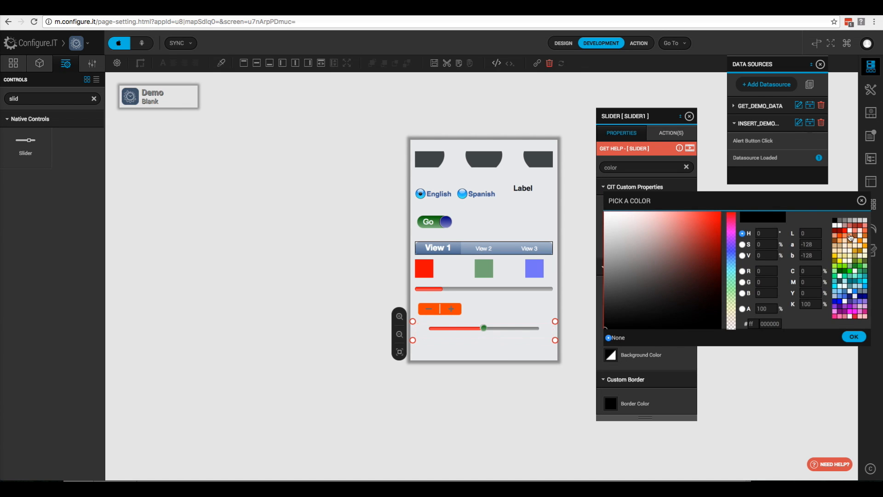
pyautogui.click(861, 222)
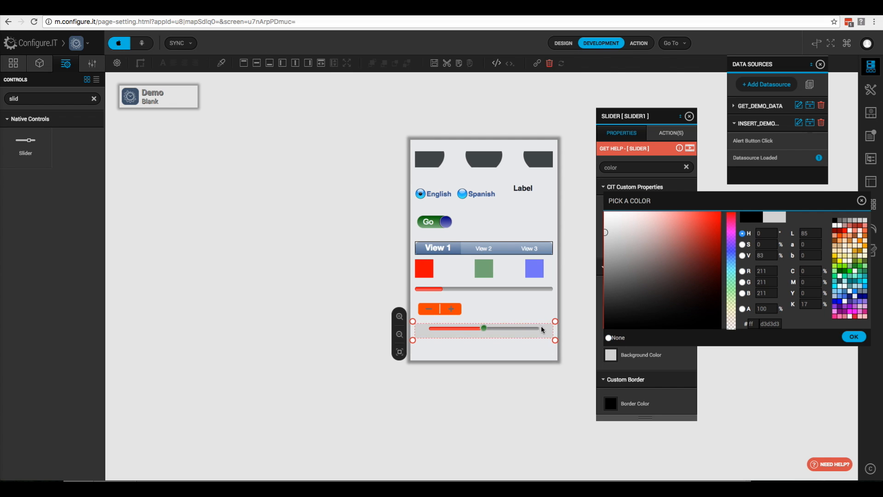
pyautogui.click(854, 337)
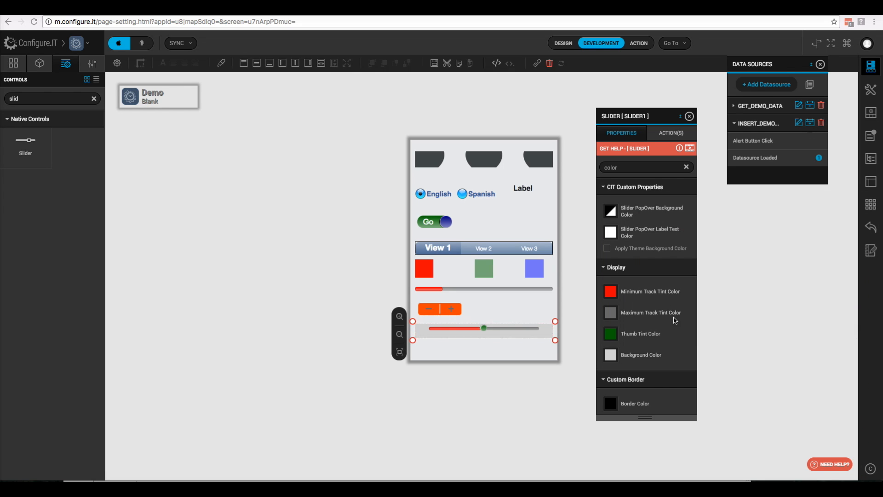
# - Clear the slider's property filter, then set its Maximum Value to 100 and Value to 1
pyautogui.click(686, 168)
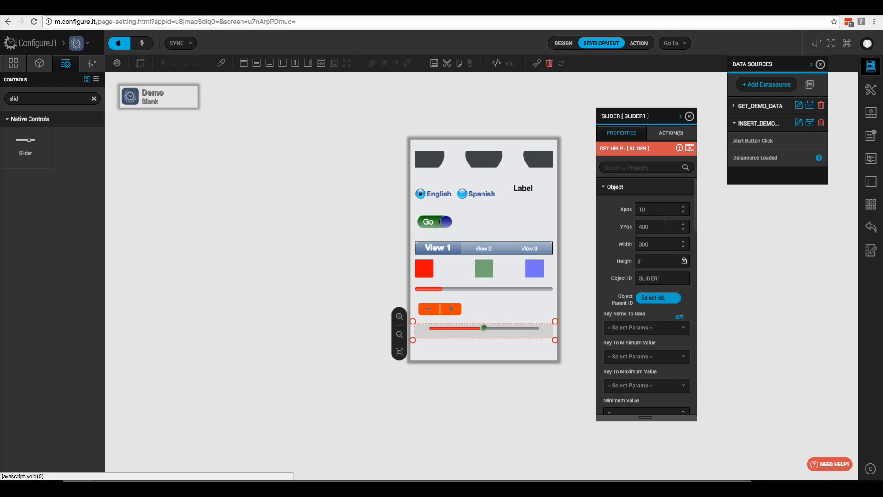
pyautogui.moveTo(618, 318)
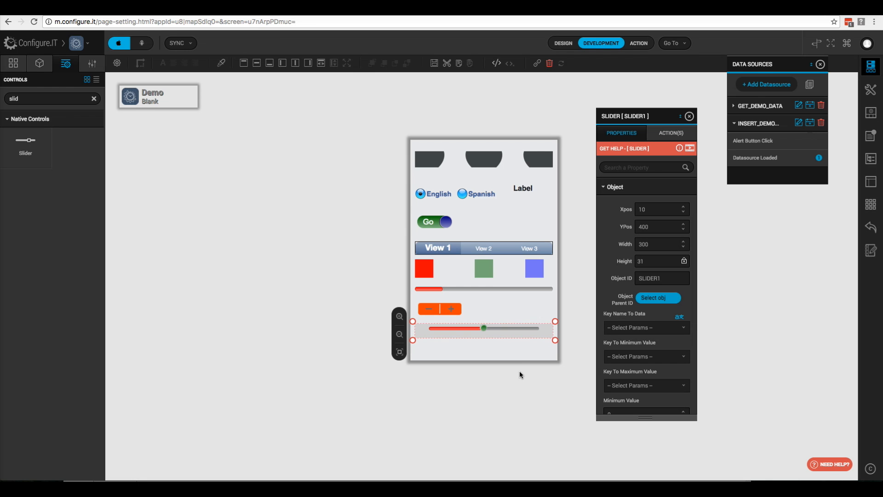
pyautogui.moveTo(606, 349)
pyautogui.moveTo(653, 378)
pyautogui.moveTo(608, 374)
pyautogui.scroll(-3, 607, 376)
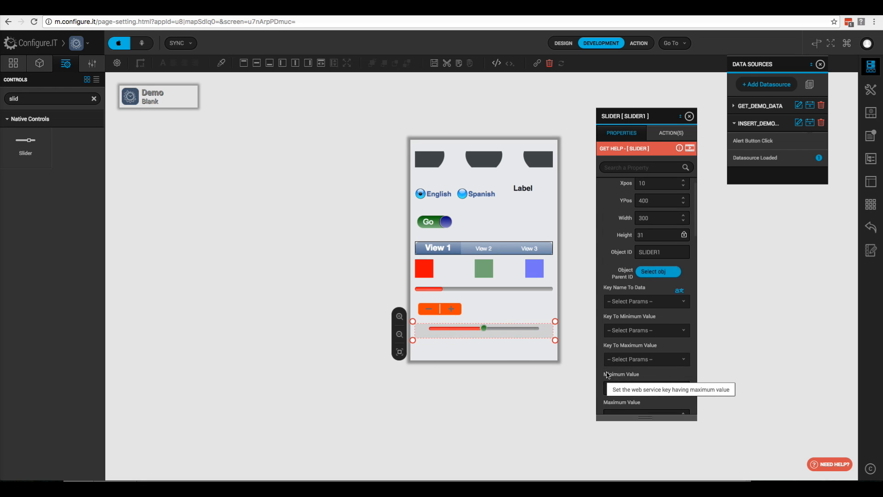
pyautogui.scroll(-2, 606, 377)
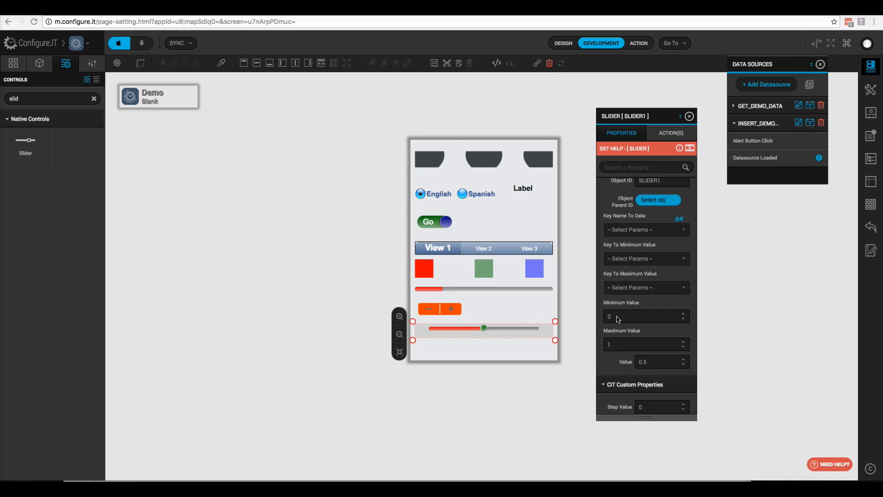
pyautogui.click(618, 344)
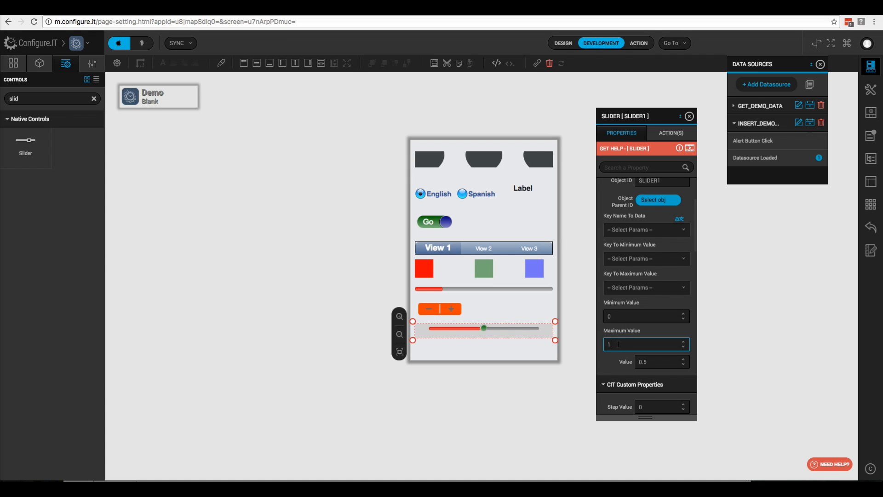
pyautogui.write('00')
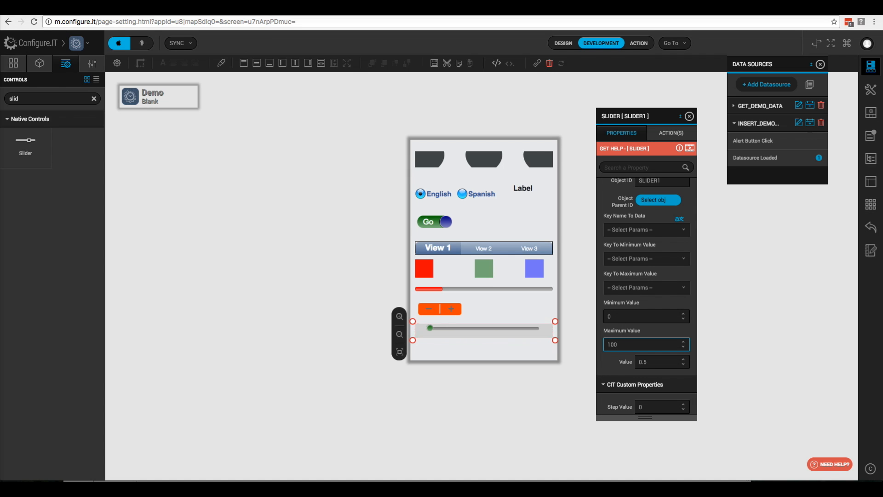
pyautogui.press('Tab')
pyautogui.write('1')
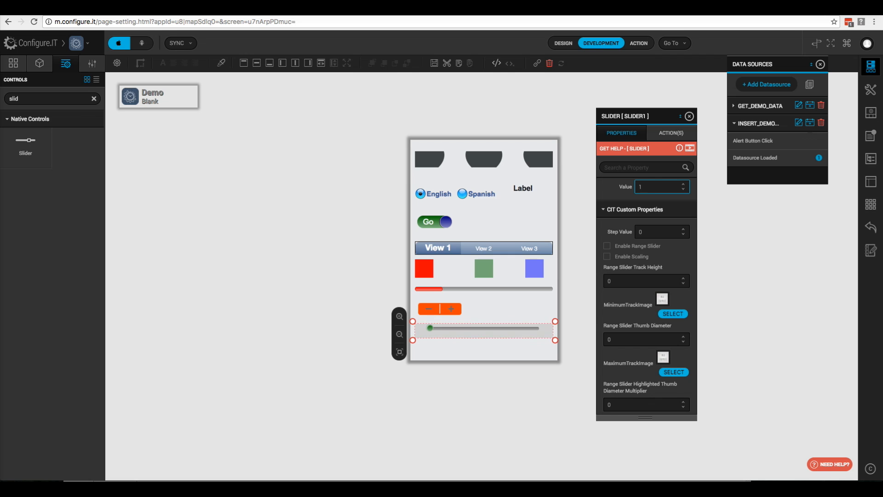
pyautogui.click(561, 394)
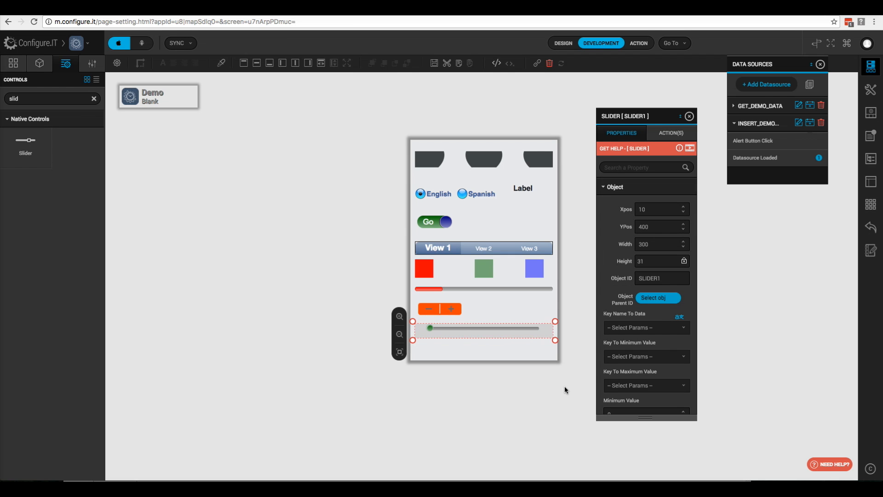
# - Filter the slider's properties by "pop", enable Show PopOver With Slider Value While Sliding, and make the popover background bright green
pyautogui.click(615, 166)
pyautogui.write('pop')
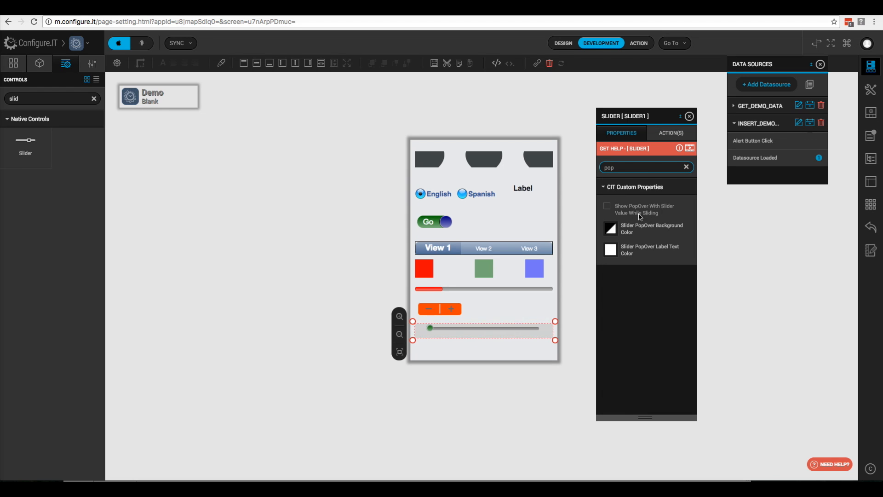
pyautogui.click(609, 209)
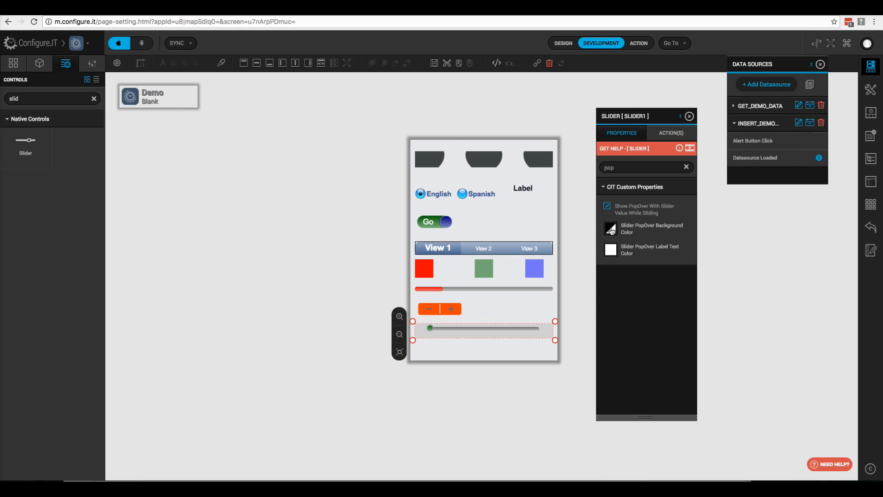
pyautogui.click(611, 229)
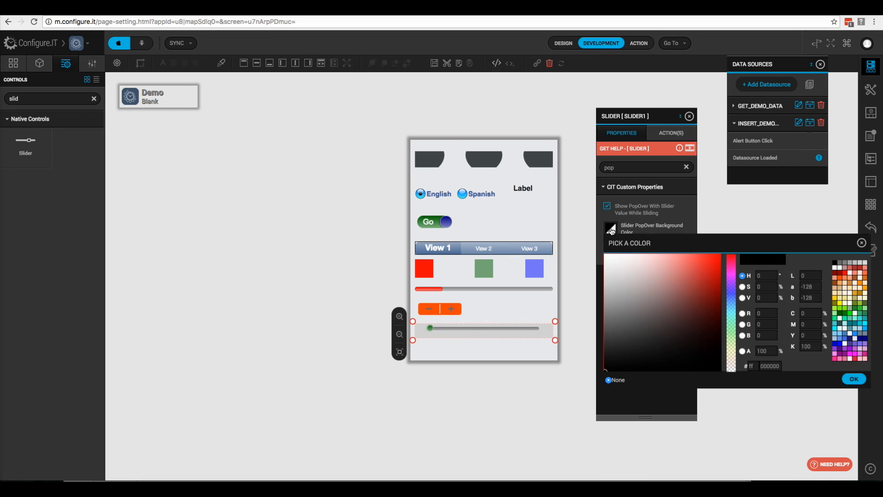
pyautogui.click(846, 312)
pyautogui.click(853, 378)
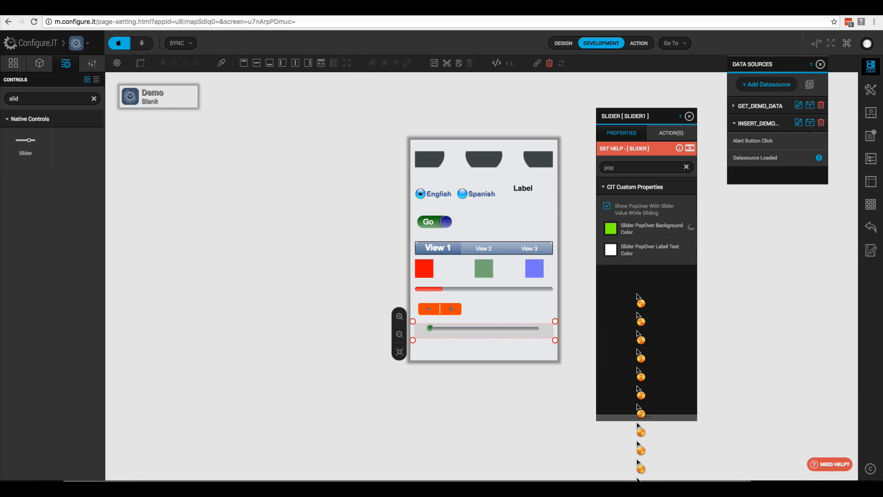
# - Set the Slider PopOver Label Text Color to black 000000
pyautogui.click(611, 251)
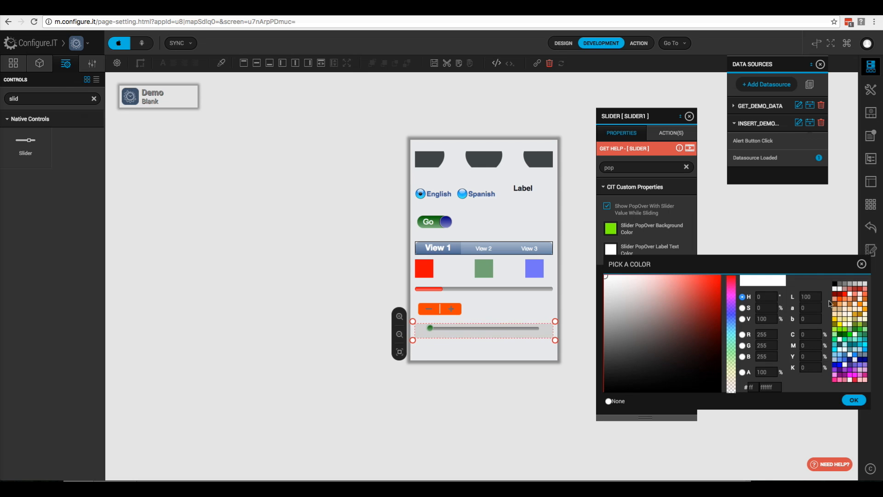
pyautogui.click(834, 284)
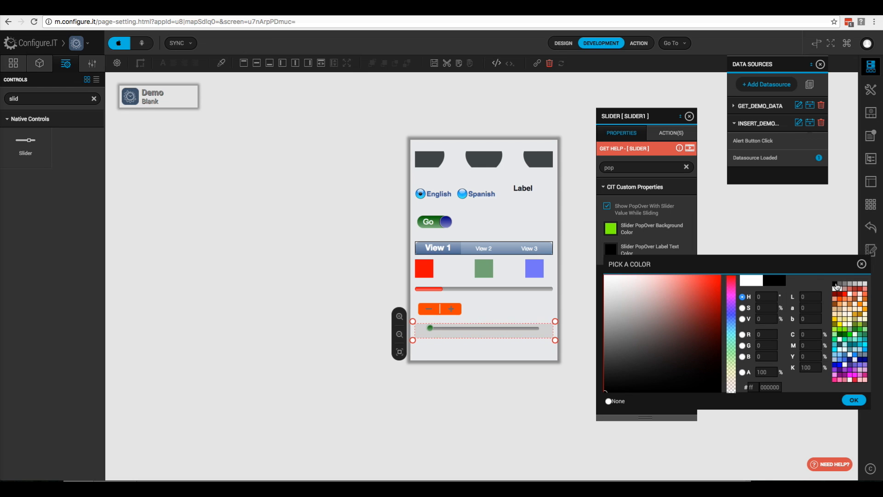
pyautogui.click(852, 401)
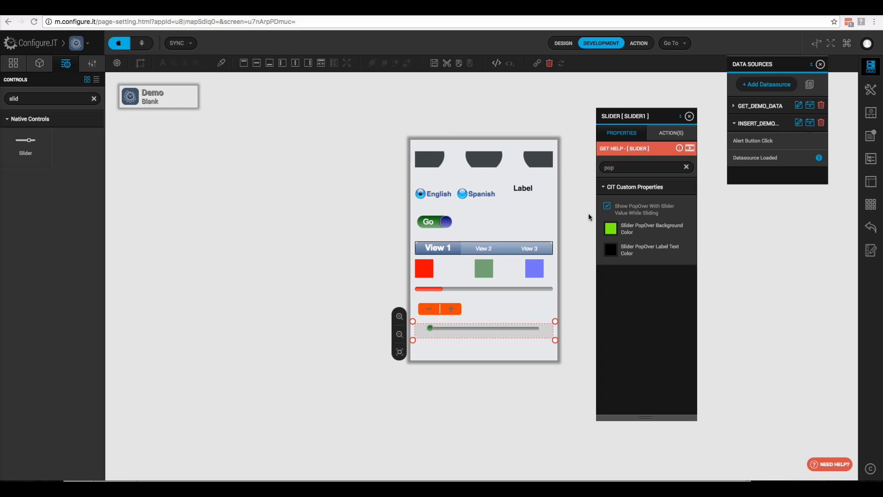
# - Clear the property filter and turn on Enable Scaling for the slider
pyautogui.click(686, 168)
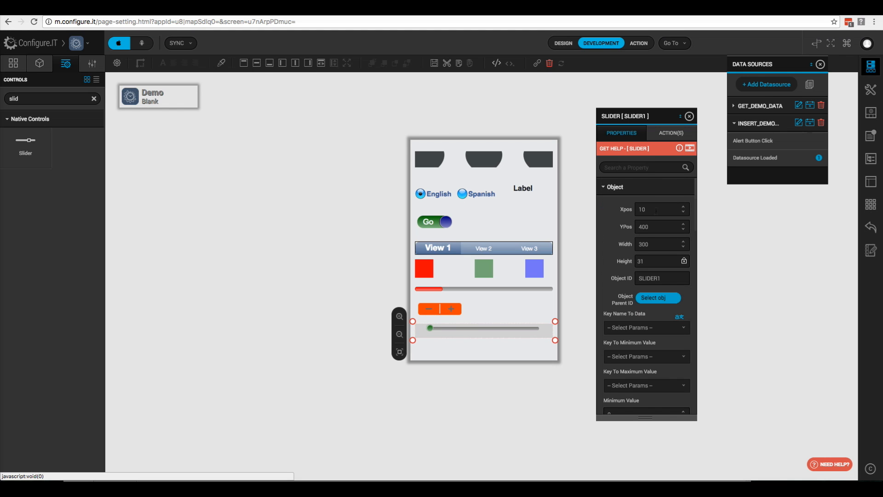
pyautogui.scroll(-4, 626, 306)
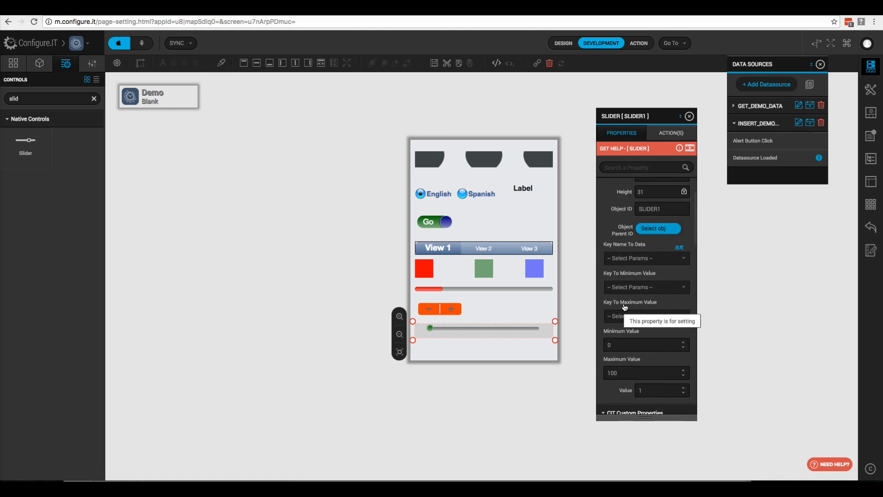
pyautogui.scroll(-1, 624, 307)
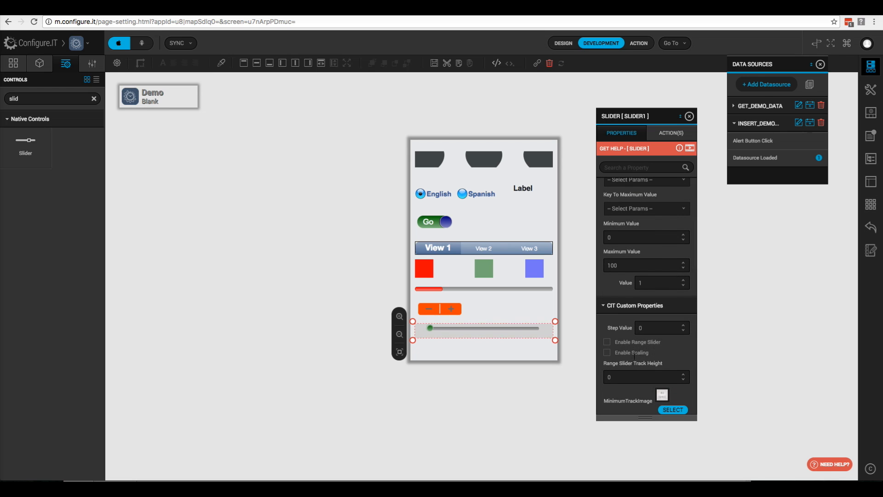
pyautogui.click(608, 355)
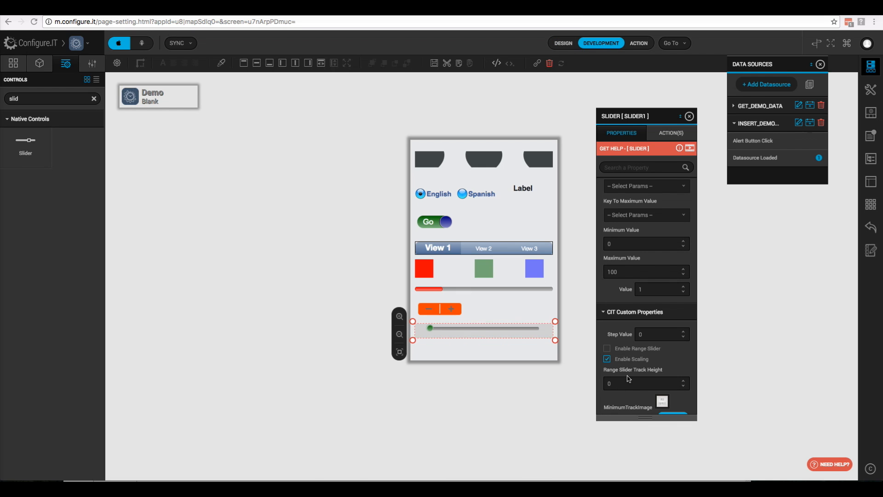
# - Set Range Slider Thumb Diameter to 2 and Range Slider Highlighted Thumb Diameter Multiplier to 1
pyautogui.scroll(-3, 628, 378)
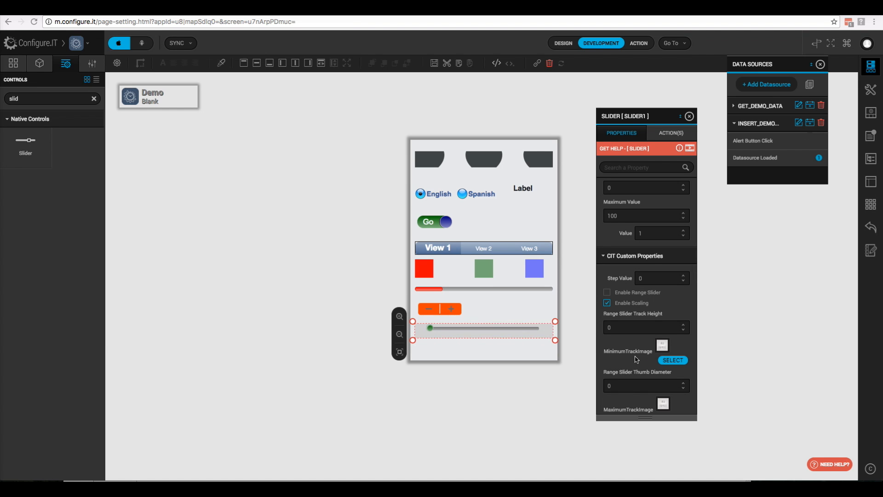
pyautogui.scroll(-3, 630, 359)
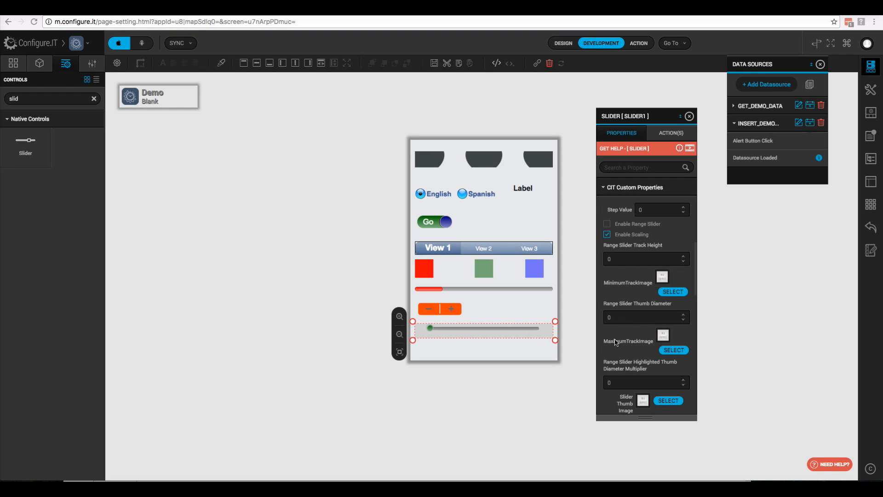
pyautogui.click(683, 315)
pyautogui.click(683, 315)
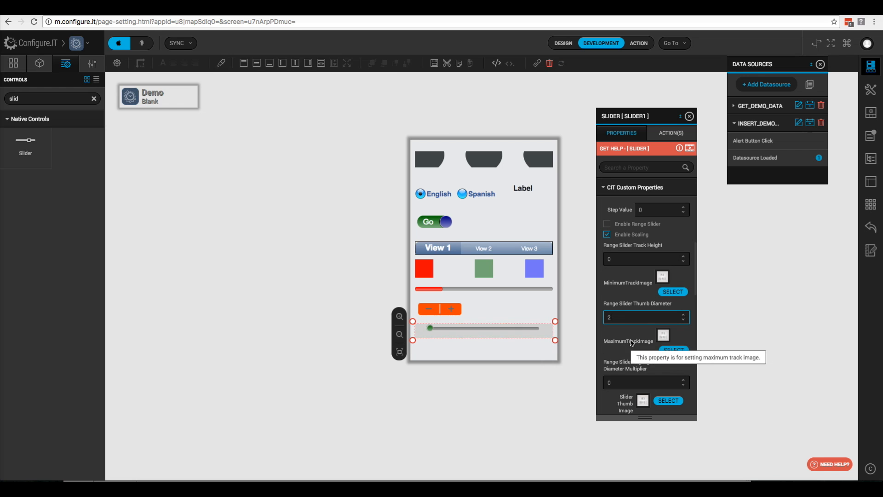
pyautogui.scroll(-2, 643, 368)
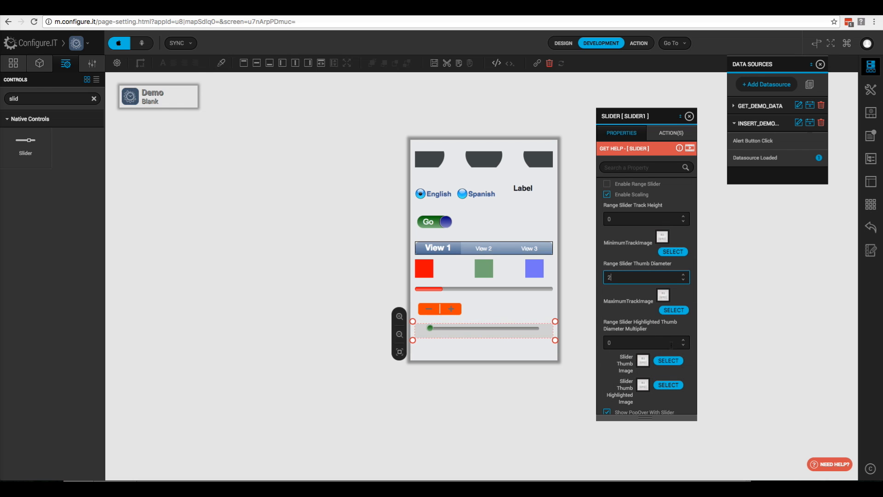
pyautogui.click(684, 340)
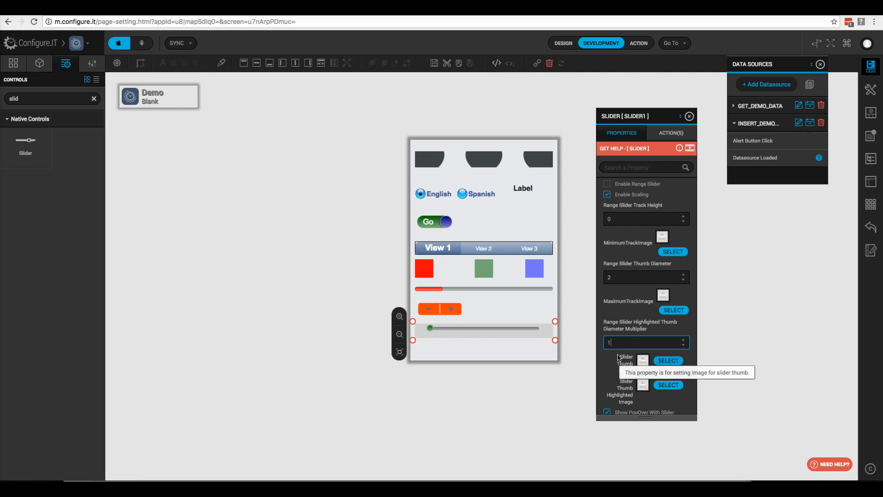
# - Turn on Enable Range Slider in the slider's CIT Custom Properties
pyautogui.scroll(-1, 611, 383)
pyautogui.scroll(-3, 611, 383)
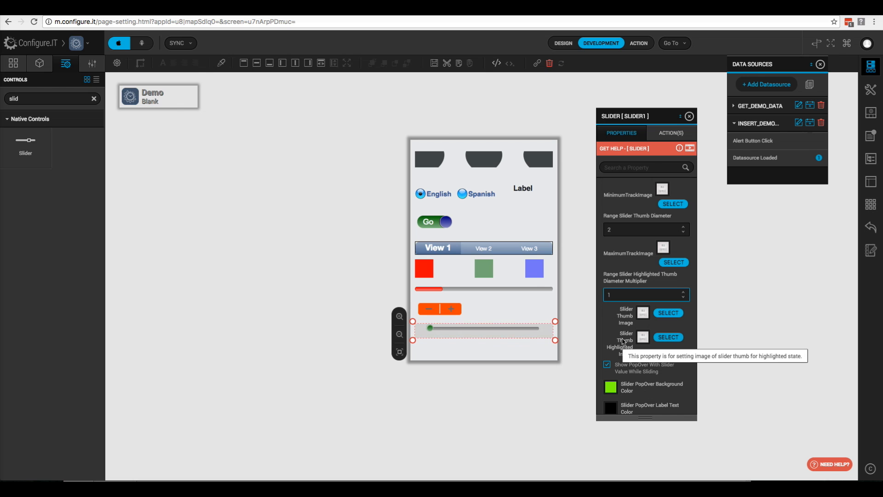
pyautogui.scroll(10, 623, 340)
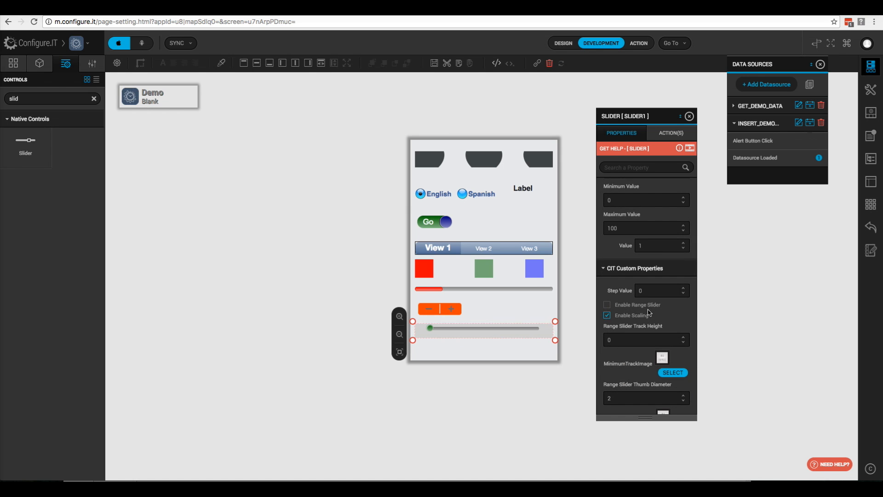
pyautogui.click(606, 306)
# - Define a Change Object Properties action for the slider's Value Changed event
pyautogui.click(671, 135)
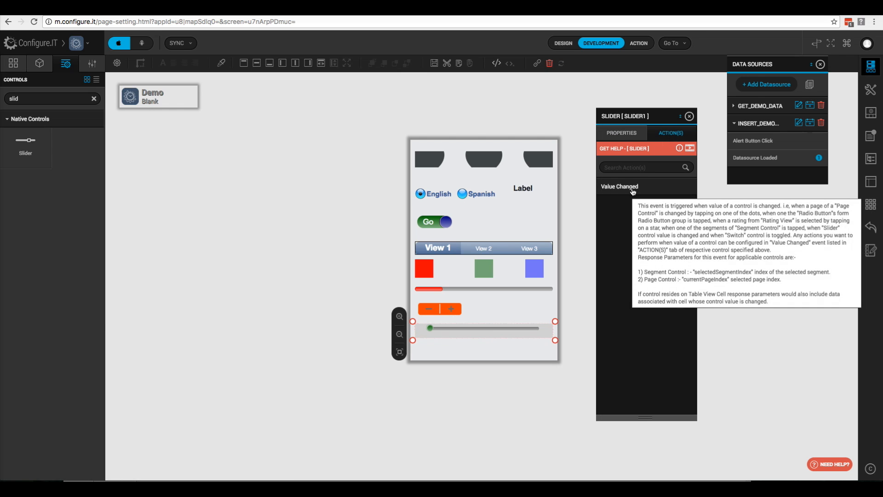
pyautogui.click(634, 188)
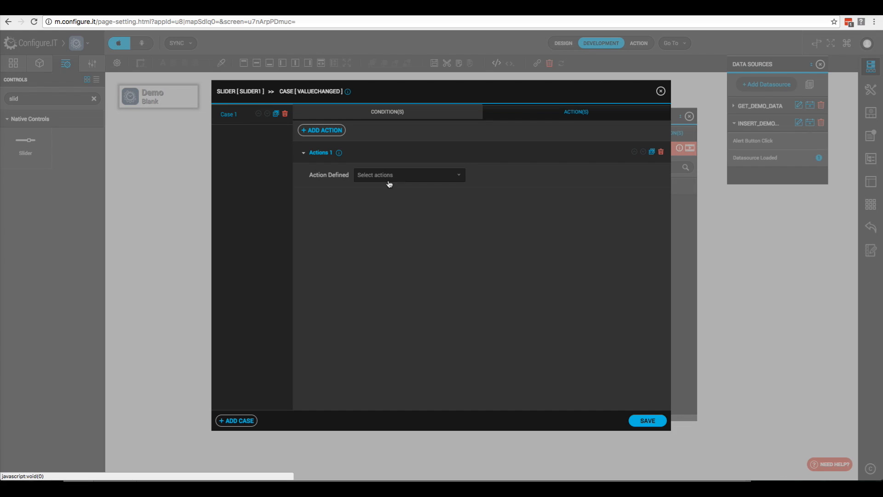
pyautogui.click(401, 179)
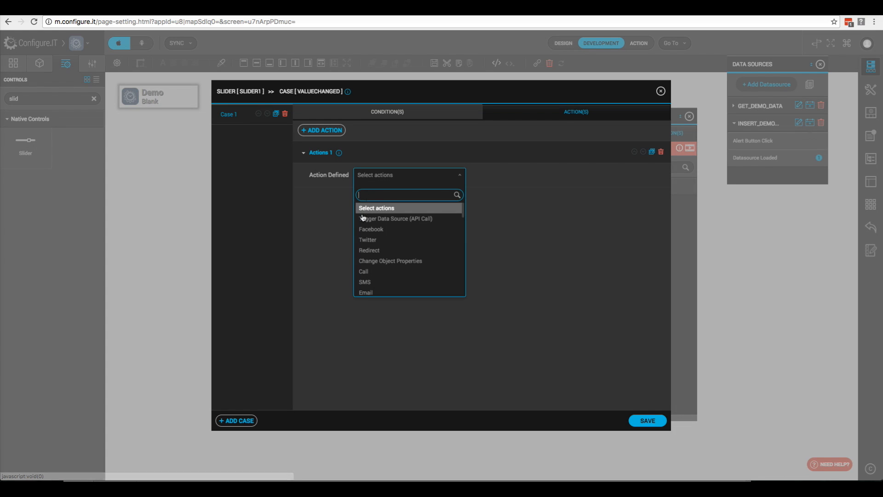
pyautogui.click(376, 260)
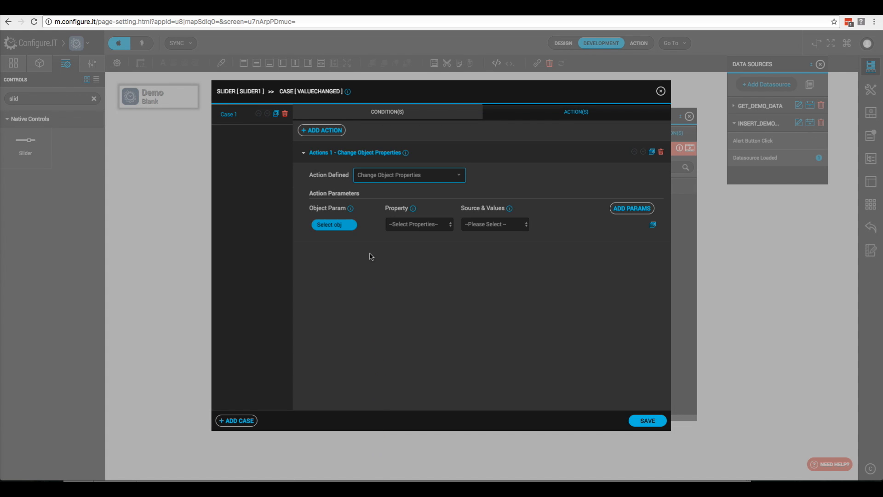
# - Target the Value property of LABEL1 in the slider's Change Object Properties action
pyautogui.click(334, 228)
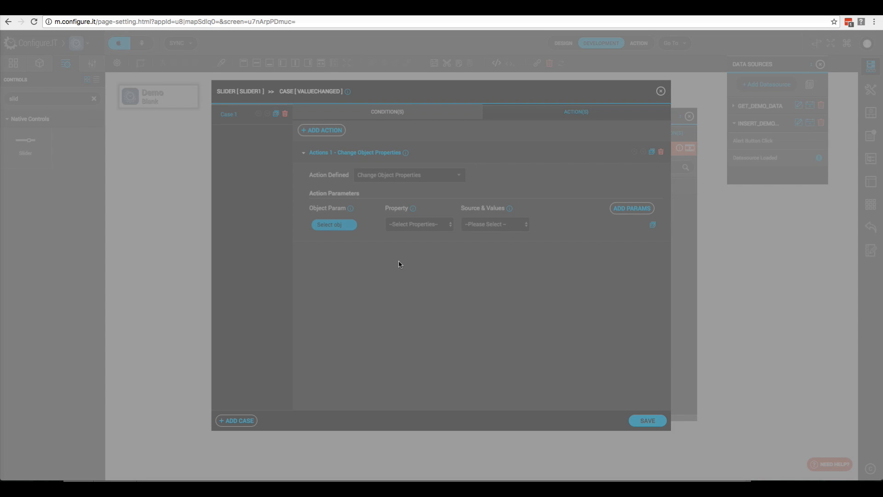
pyautogui.click(420, 263)
pyautogui.click(469, 178)
pyautogui.click(431, 225)
pyautogui.click(398, 239)
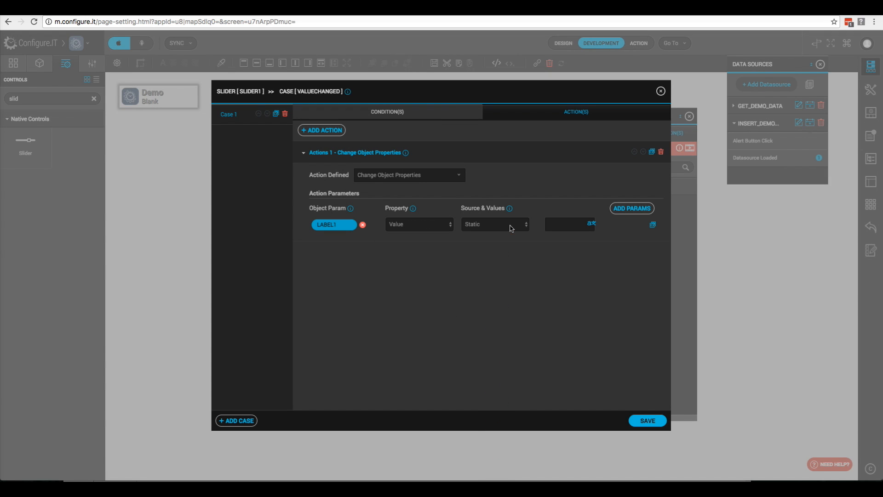
# - Use the SLIDER1 object as the source of the label's value and save the slider's Value Changed case
pyautogui.click(512, 229)
pyautogui.click(510, 247)
pyautogui.click(565, 227)
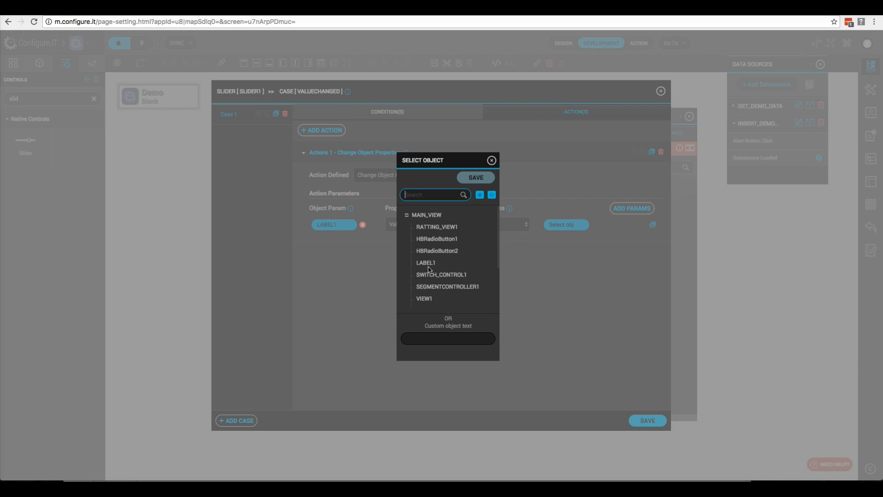
pyautogui.scroll(-3, 421, 291)
pyautogui.click(423, 296)
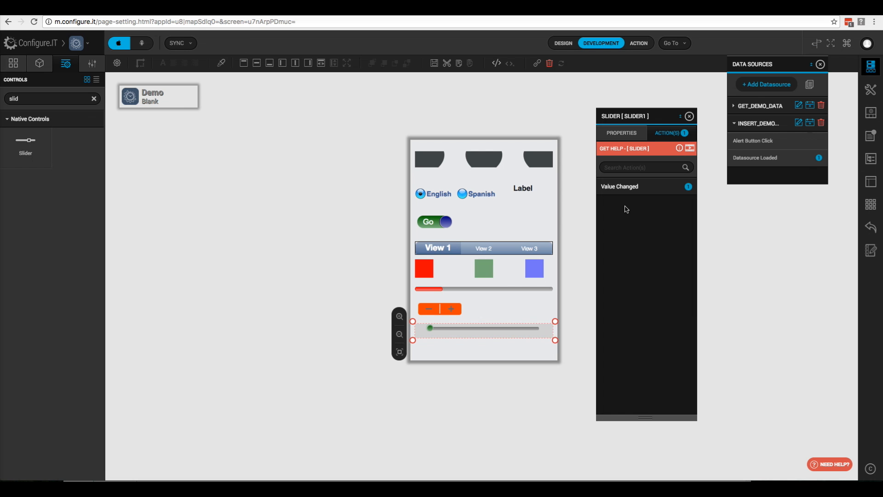